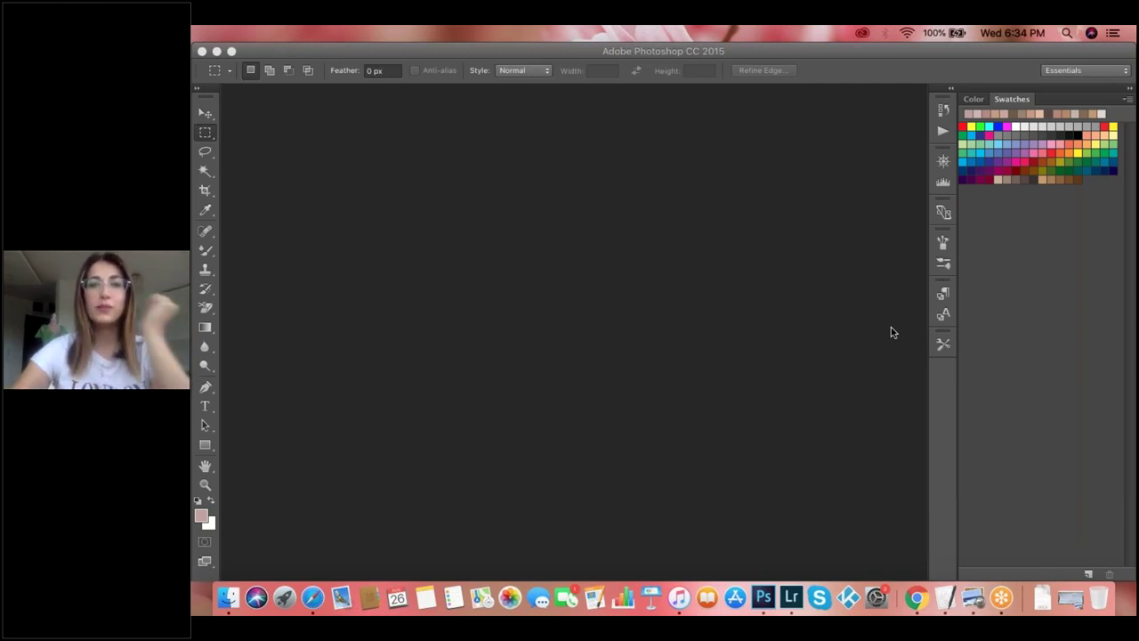
# - Open the raw photo 0M1A5765.CR2 from the KINGSTON drive in Camera Raw
pyautogui.click(838, 69)
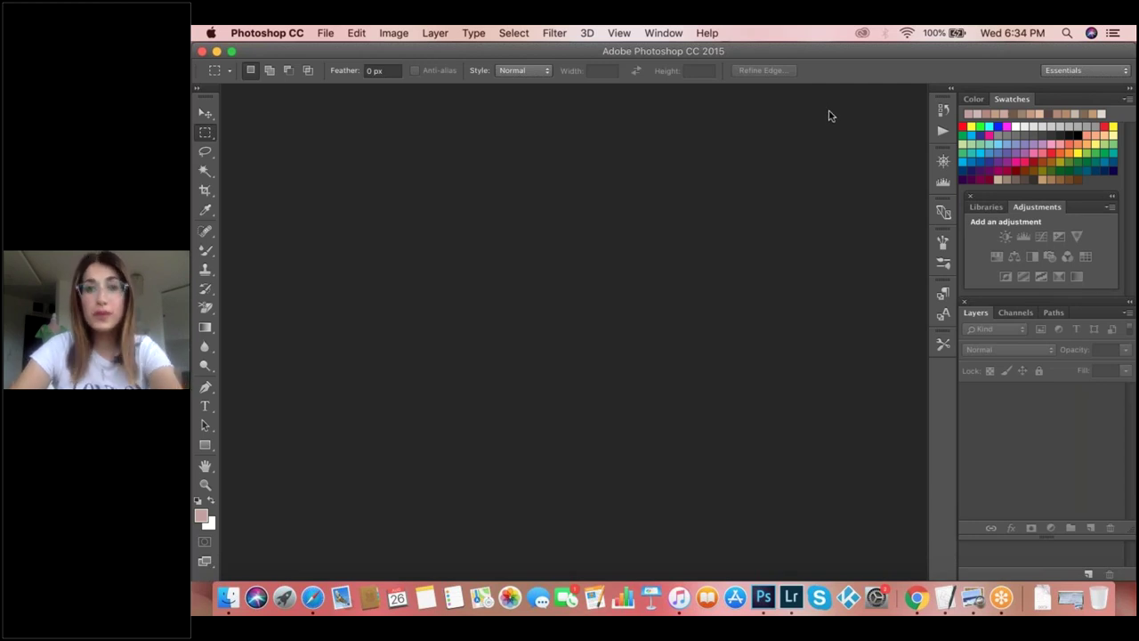
pyautogui.click(327, 33)
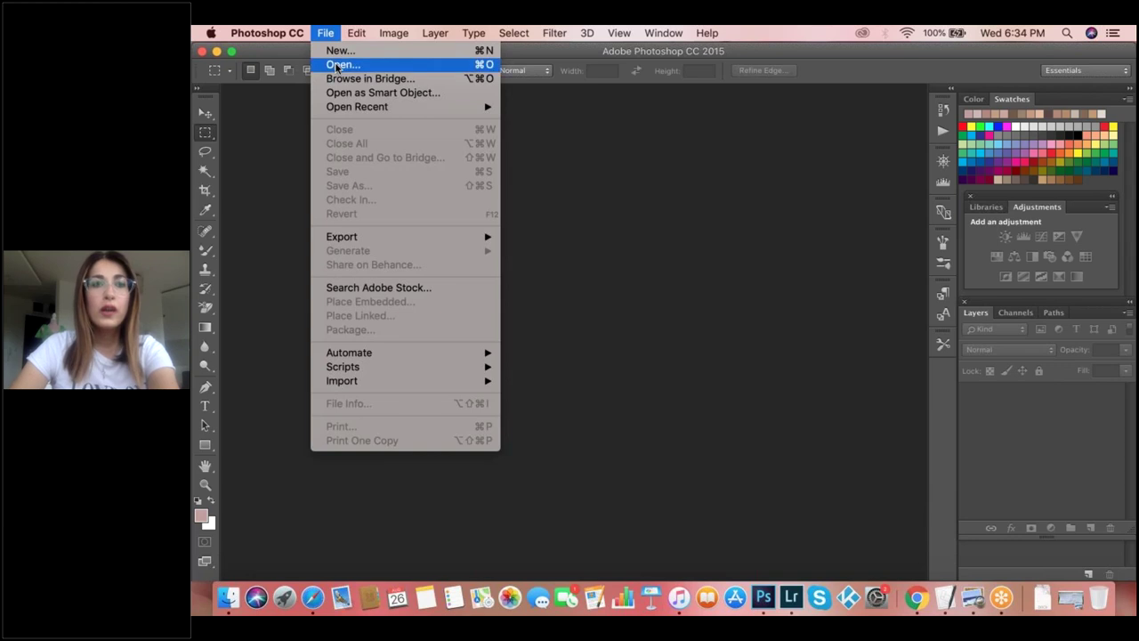
pyautogui.click(338, 65)
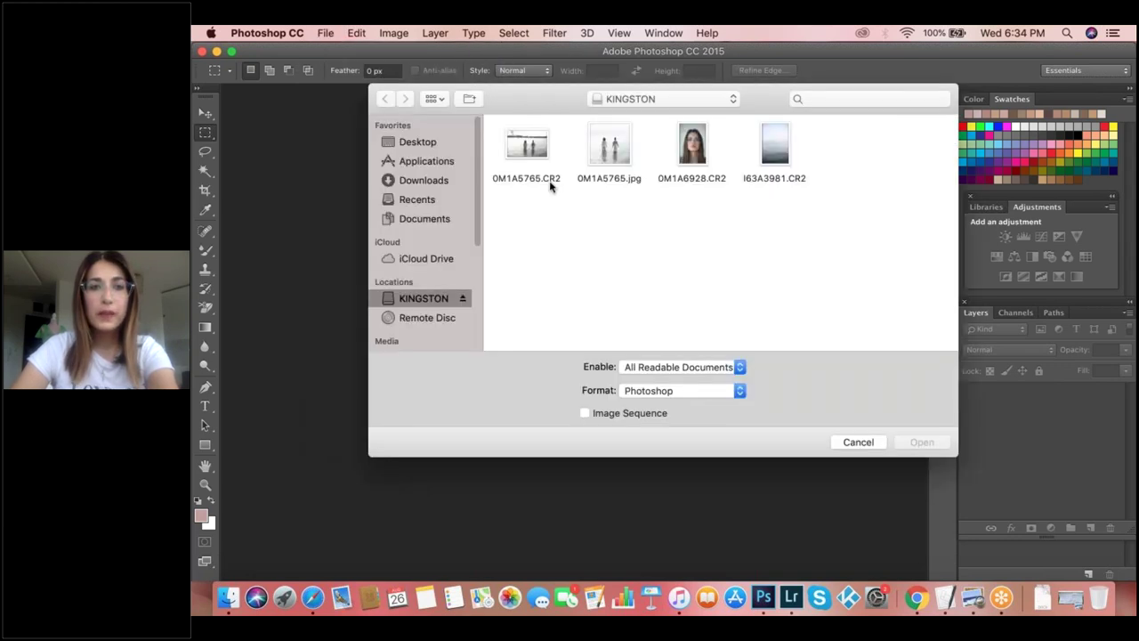
pyautogui.click(528, 149)
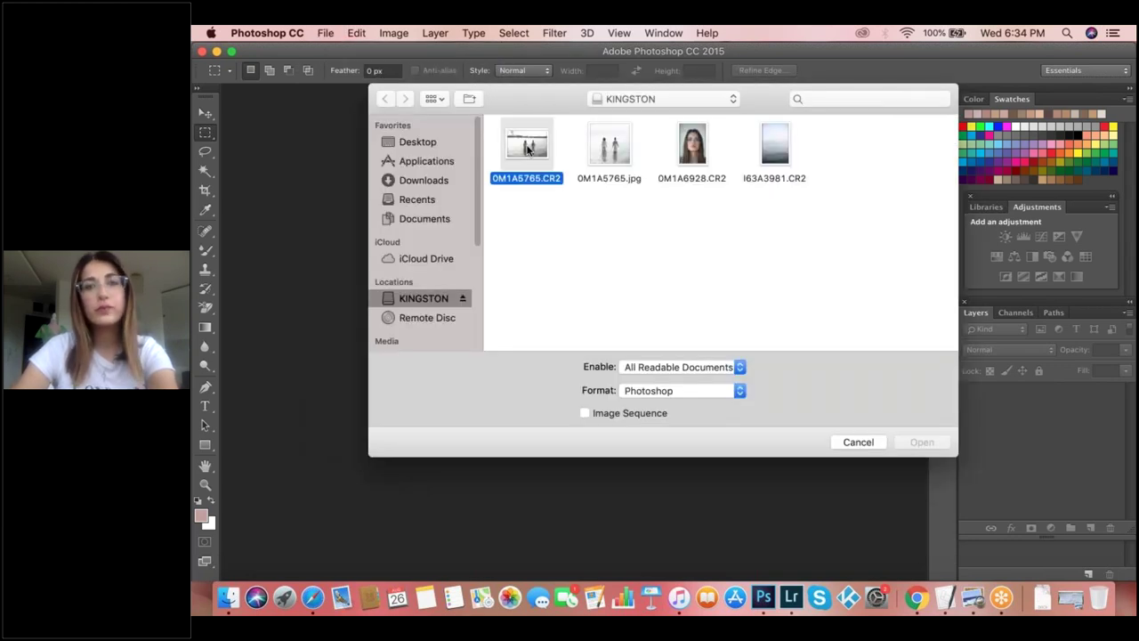
pyautogui.doubleClick(528, 149)
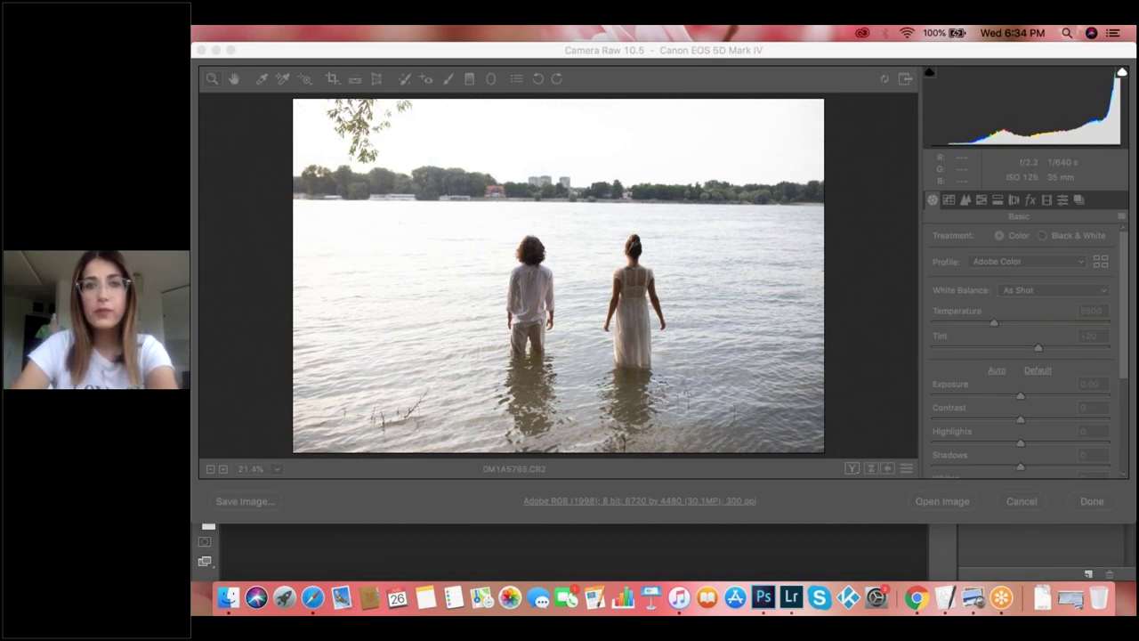
pyautogui.click(857, 115)
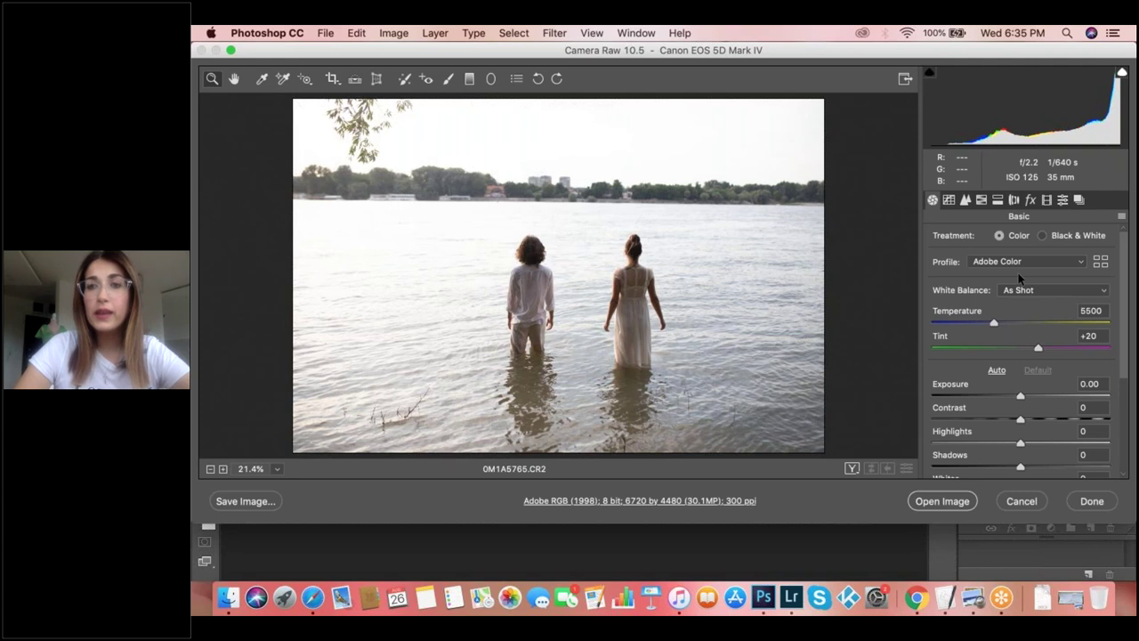
# - Raise the photo's exposure to +0.85 and its contrast to +15
pyautogui.scroll(-1, 1112, 289)
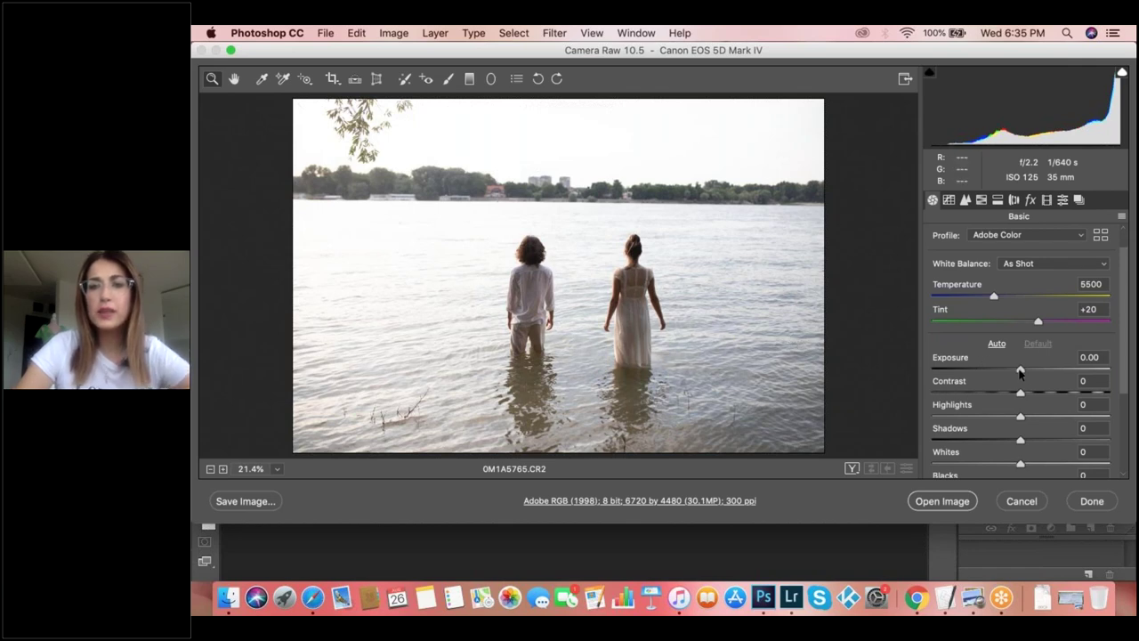
pyautogui.moveTo(1024, 372)
pyautogui.mouseDown()
pyautogui.moveTo(1051, 373)
pyautogui.moveTo(1033, 374)
pyautogui.mouseUp()
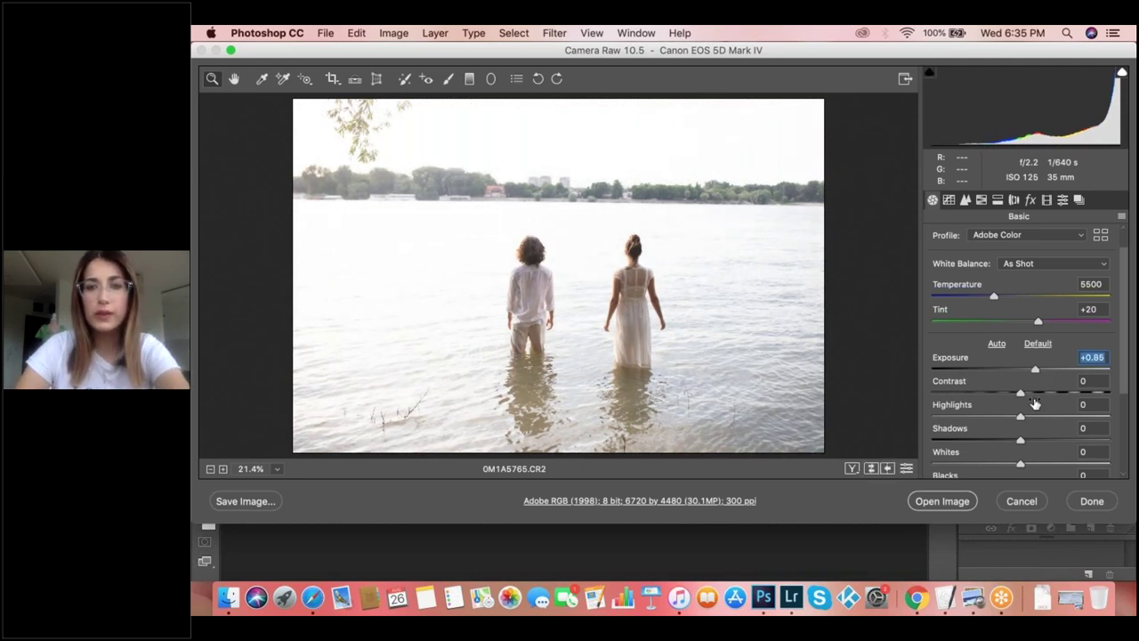
pyautogui.scroll(-2, 1037, 359)
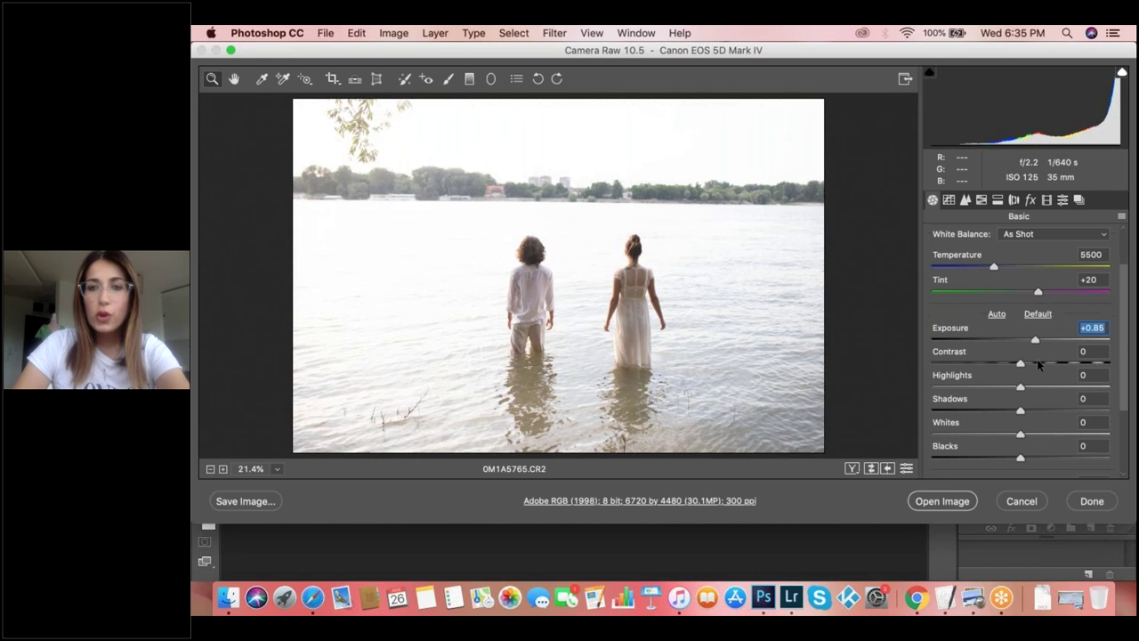
pyautogui.click(1034, 364)
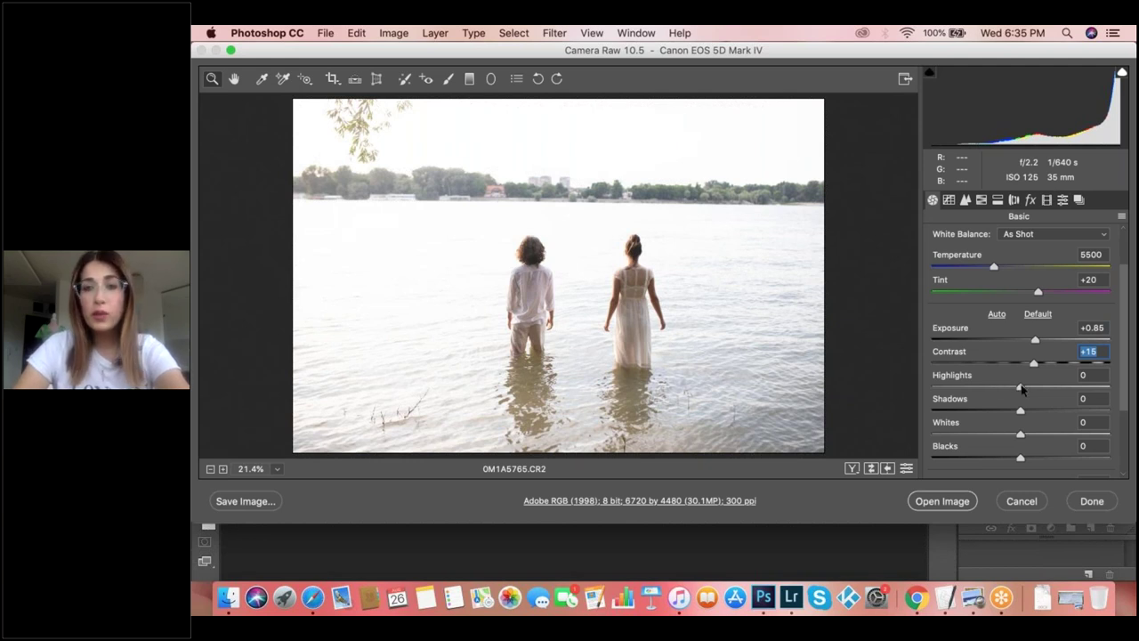
# - Set highlights to -100, whites to -84, exposure to +0.95 and shadows to +8
pyautogui.click(1019, 387)
pyautogui.click(931, 388)
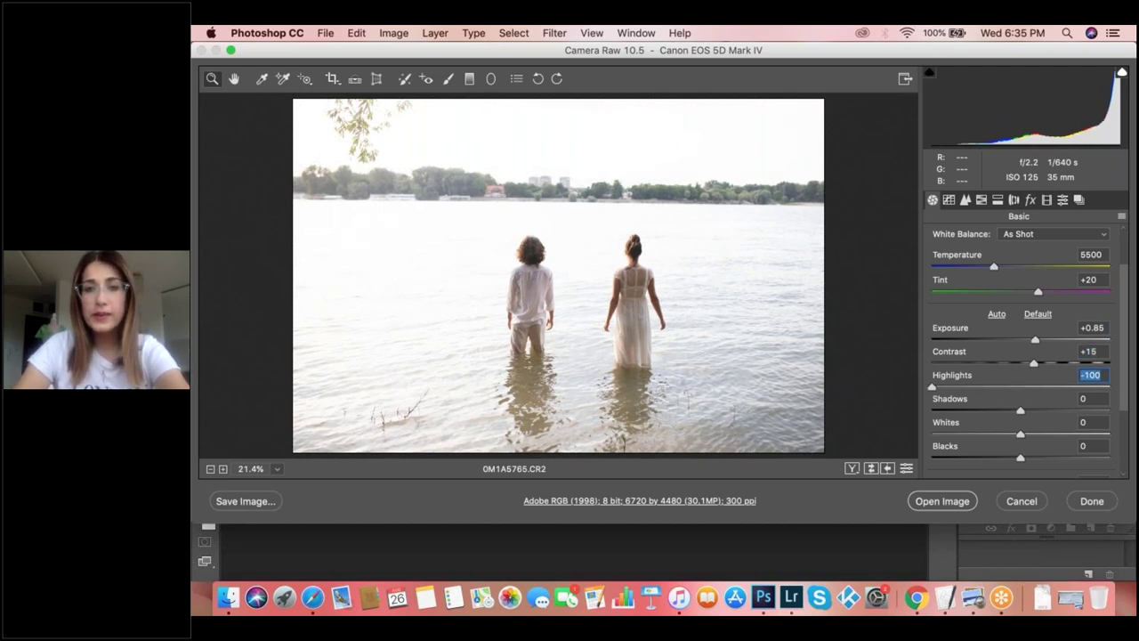
pyautogui.click(945, 435)
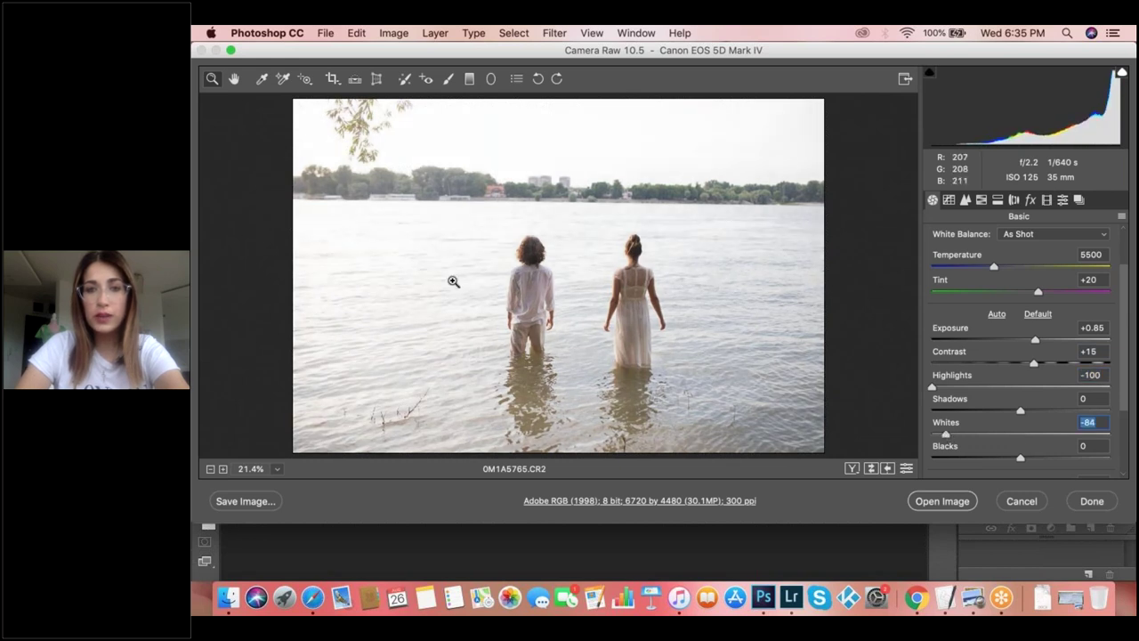
pyautogui.click(1037, 340)
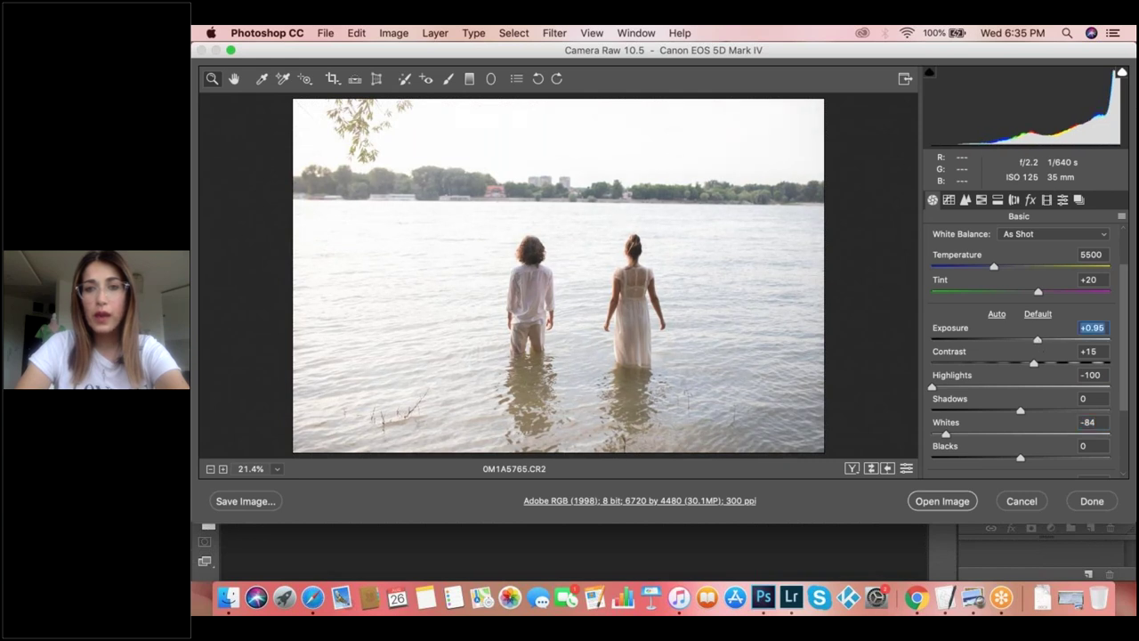
pyautogui.click(1026, 412)
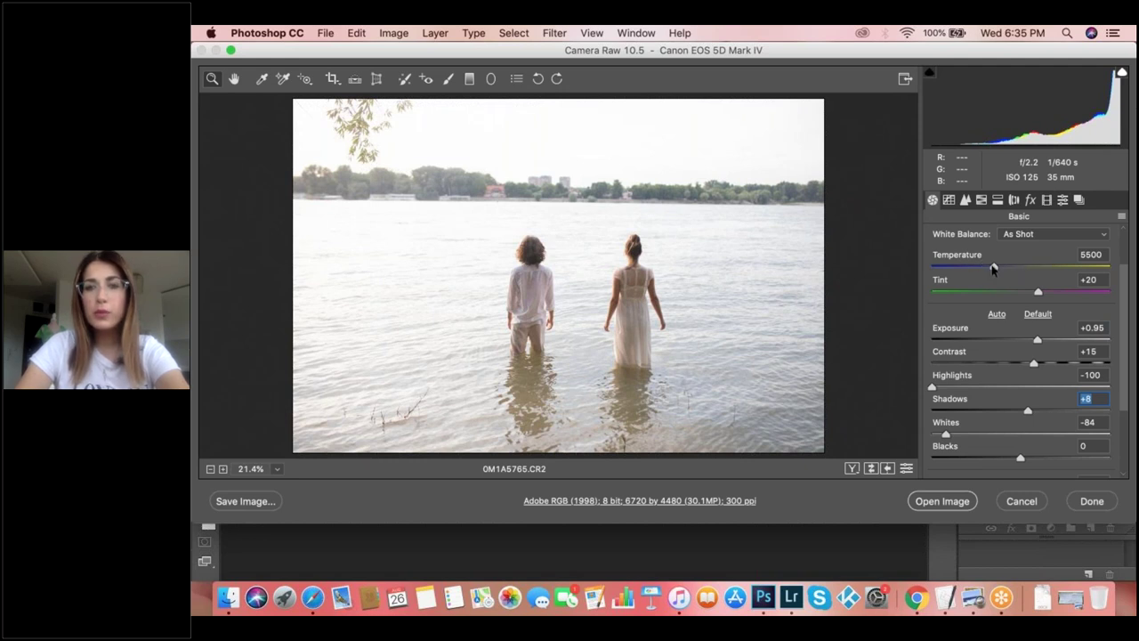
# - Cool the white balance by setting the temperature to 4850, keeping the tint as it is
pyautogui.moveTo(994, 268); pyautogui.dragTo(1046, 269)
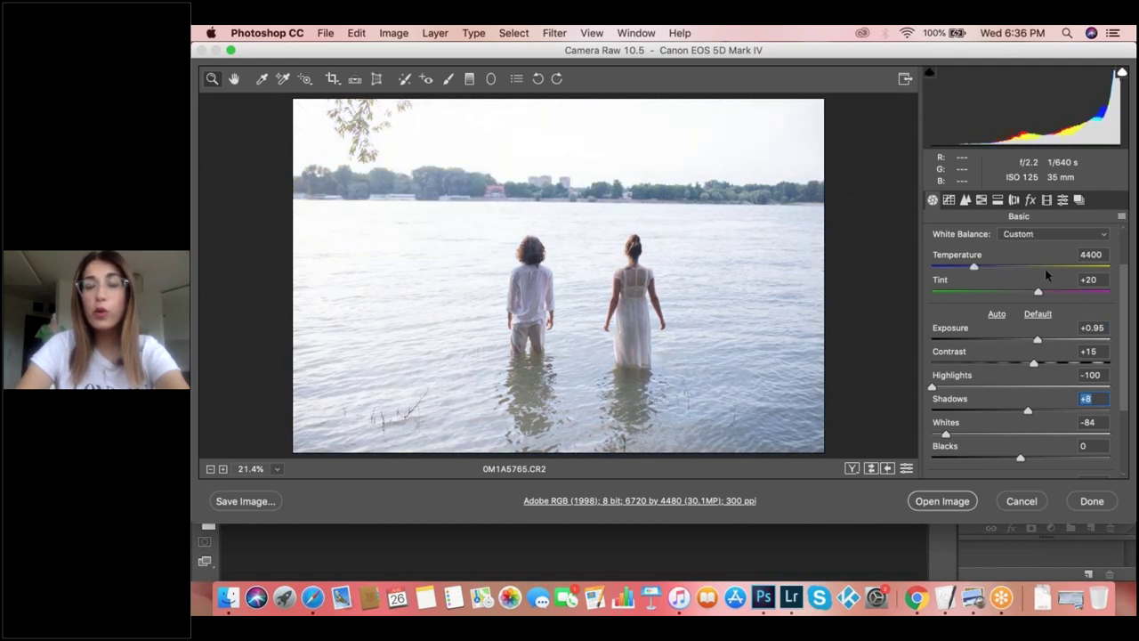
pyautogui.click(994, 268)
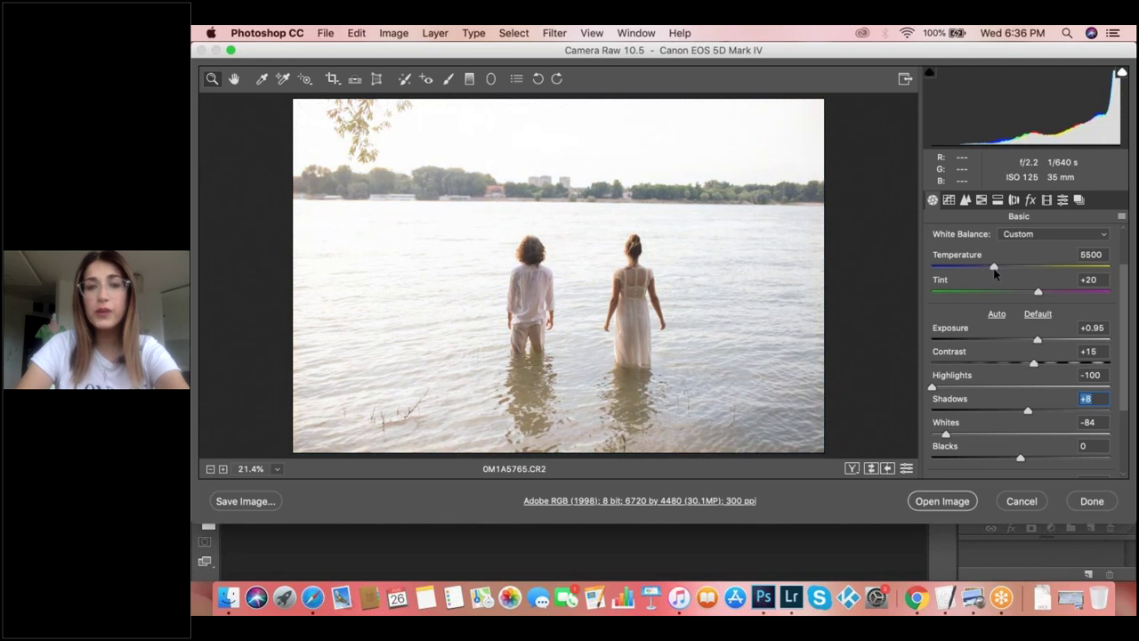
pyautogui.click(994, 268)
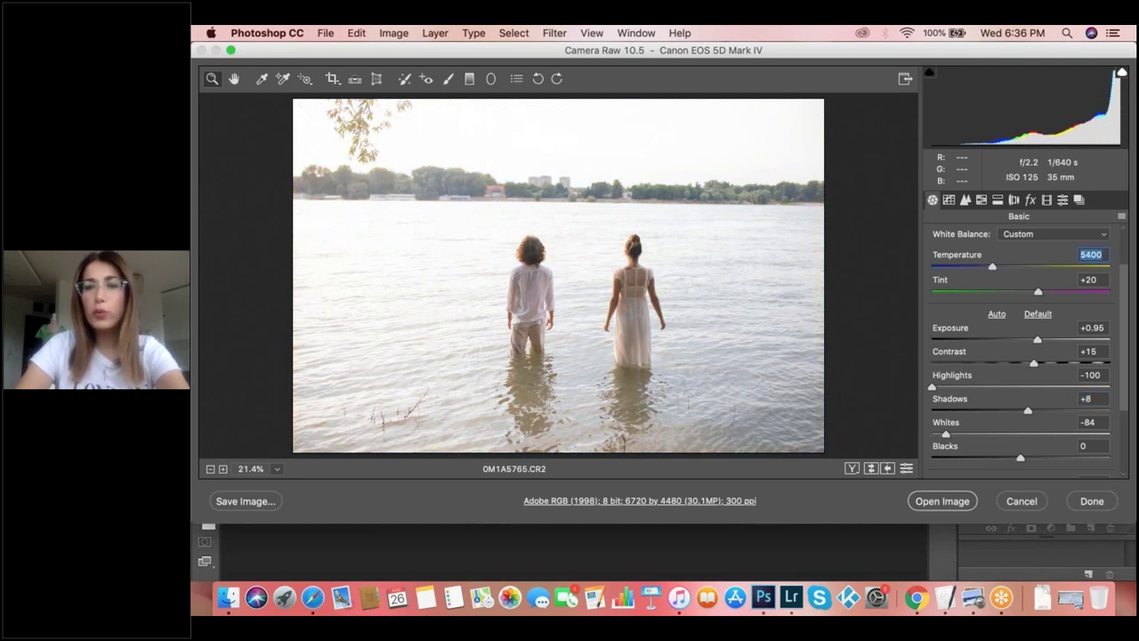
pyautogui.moveTo(991, 270); pyautogui.dragTo(986, 272)
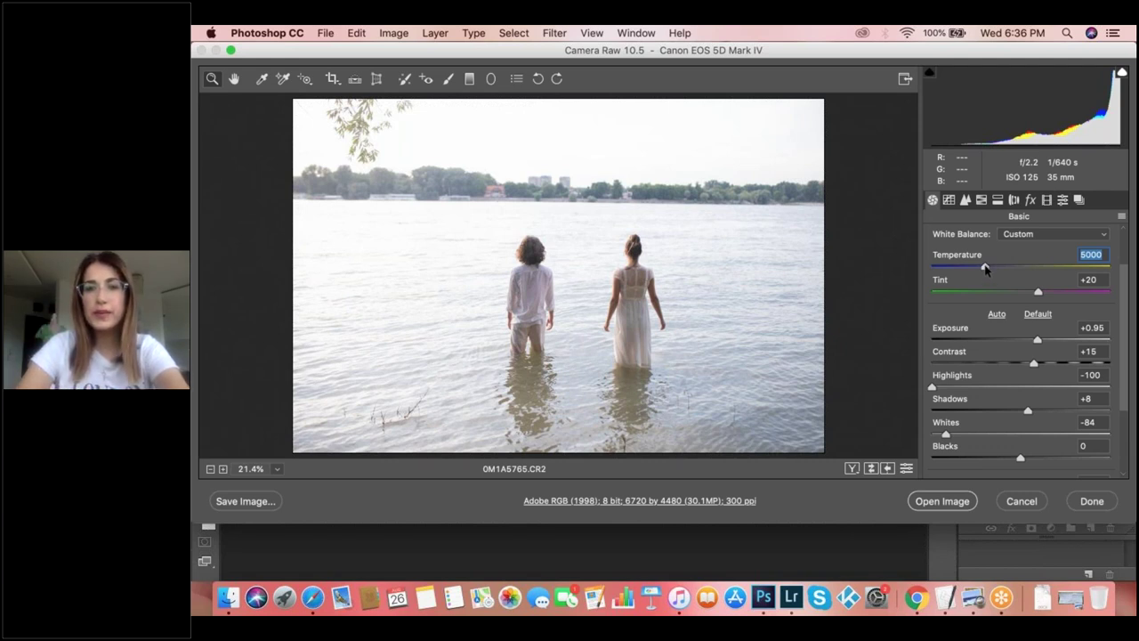
pyautogui.moveTo(985, 270); pyautogui.dragTo(982, 270)
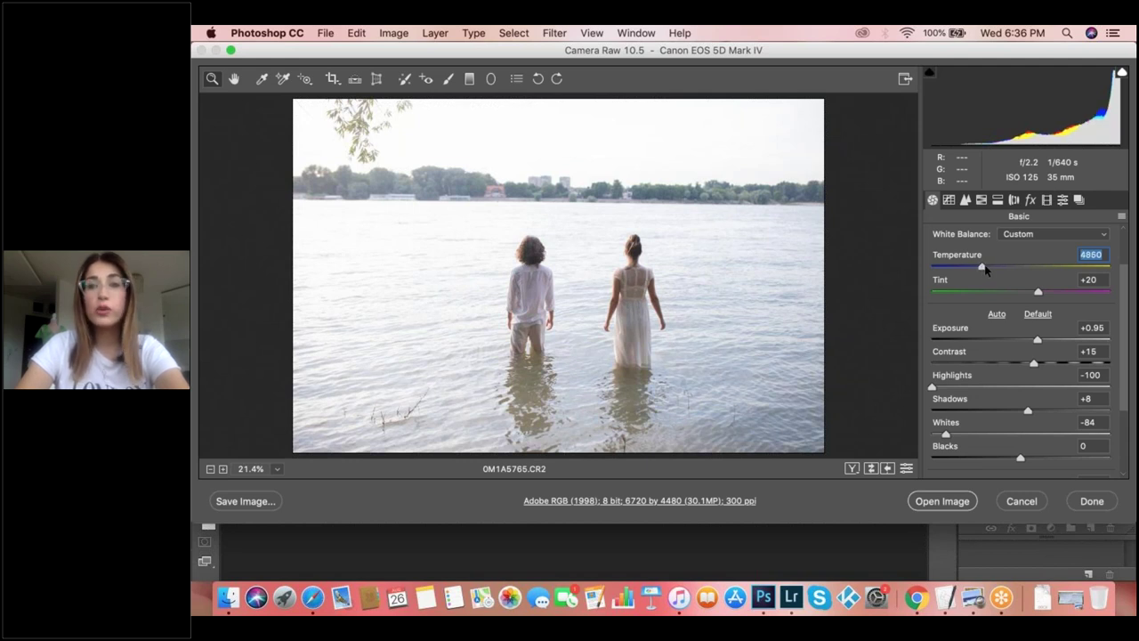
# - Open the adjusted raw photo as a normal image for further editing
pyautogui.click(949, 199)
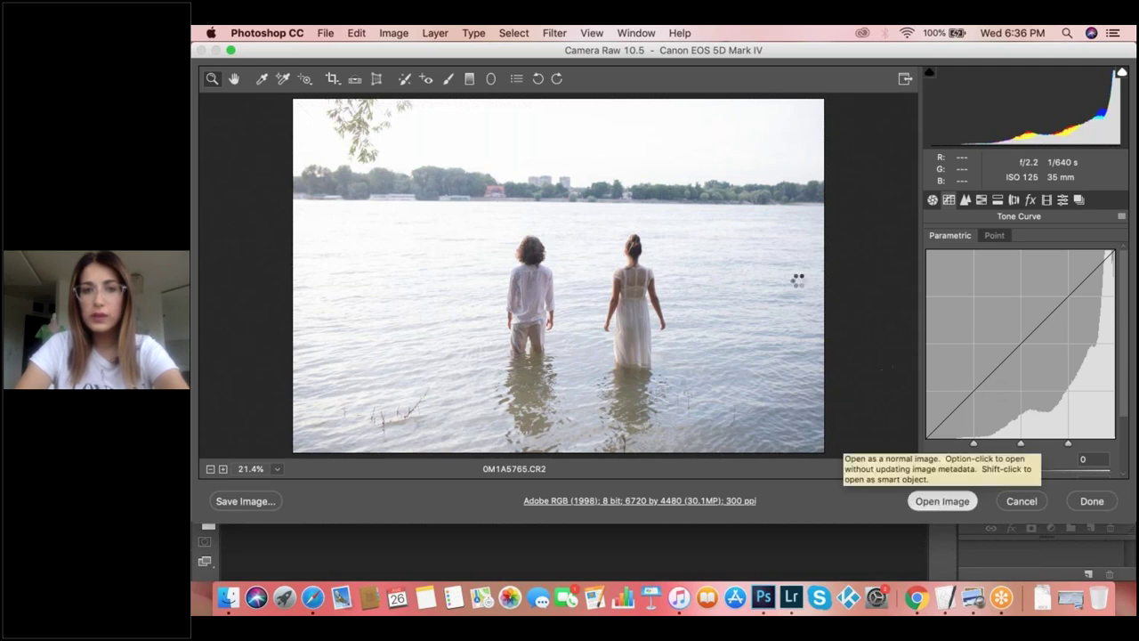
pyautogui.press('Return')
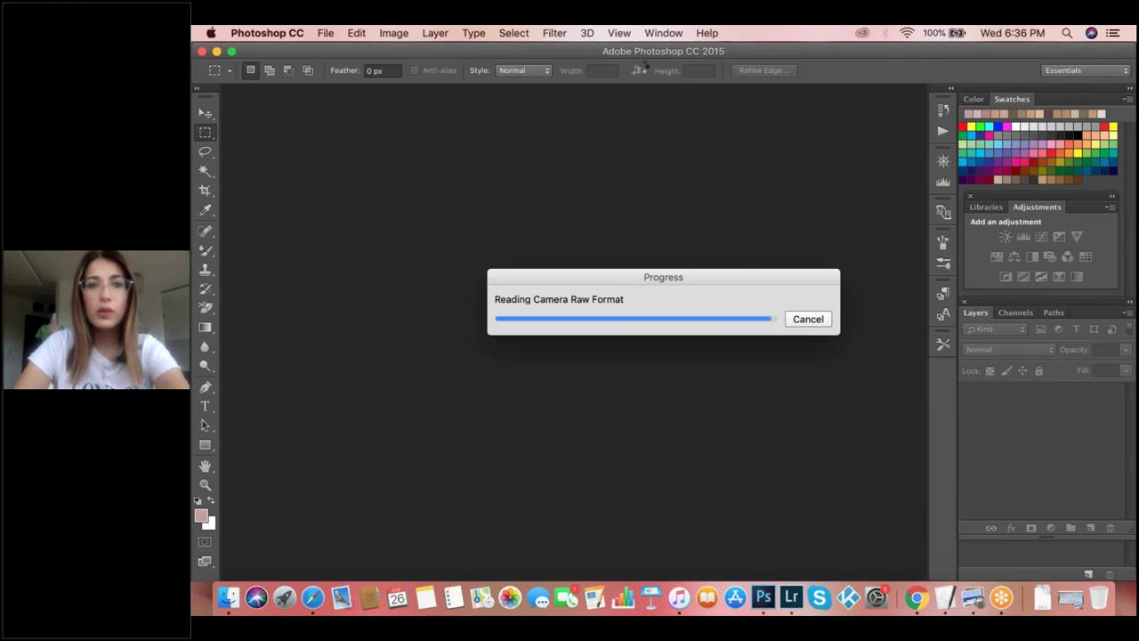
# - Start the Camera Raw Filter and lower the parametric tone curve's region dividers, shifting the shadow one down and the highlight one to 71
pyautogui.click(554, 33)
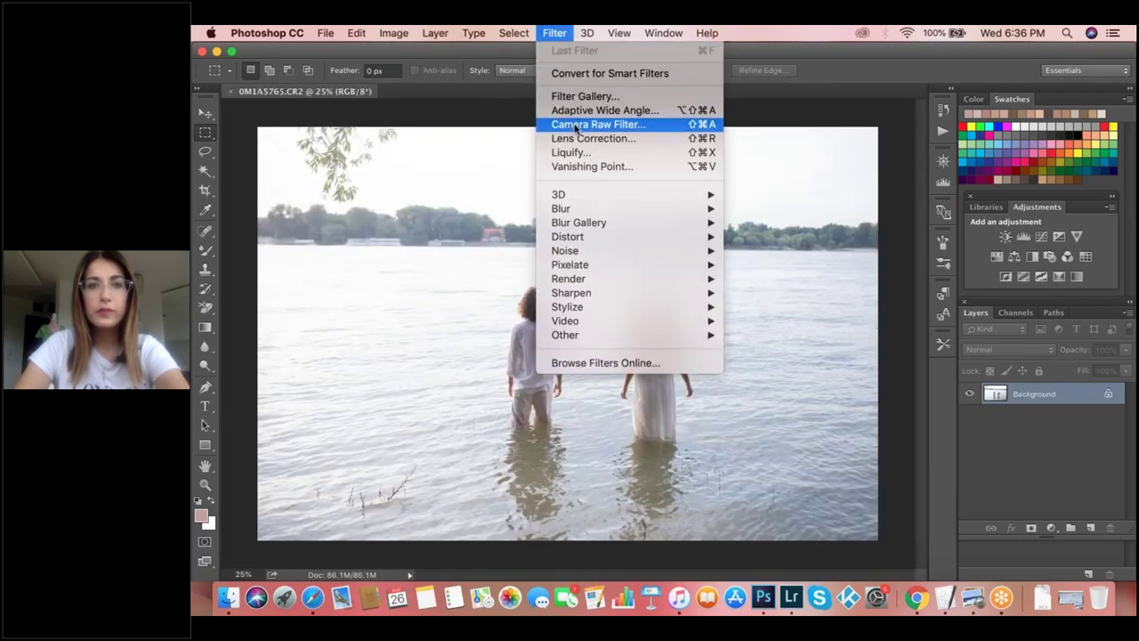
pyautogui.press('Escape')
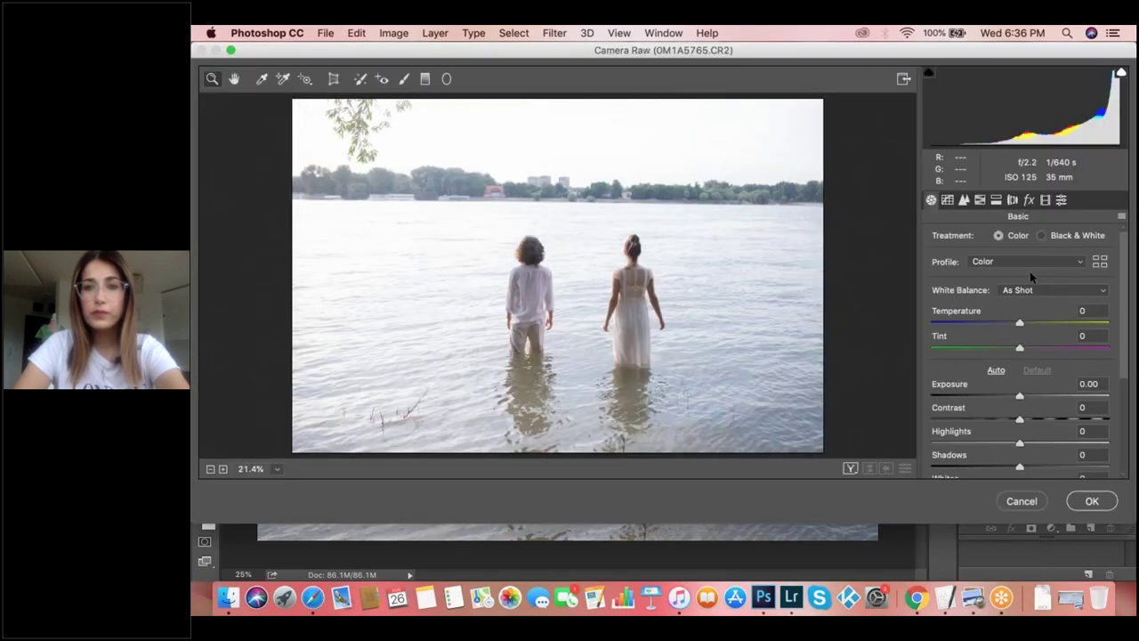
pyautogui.click(949, 201)
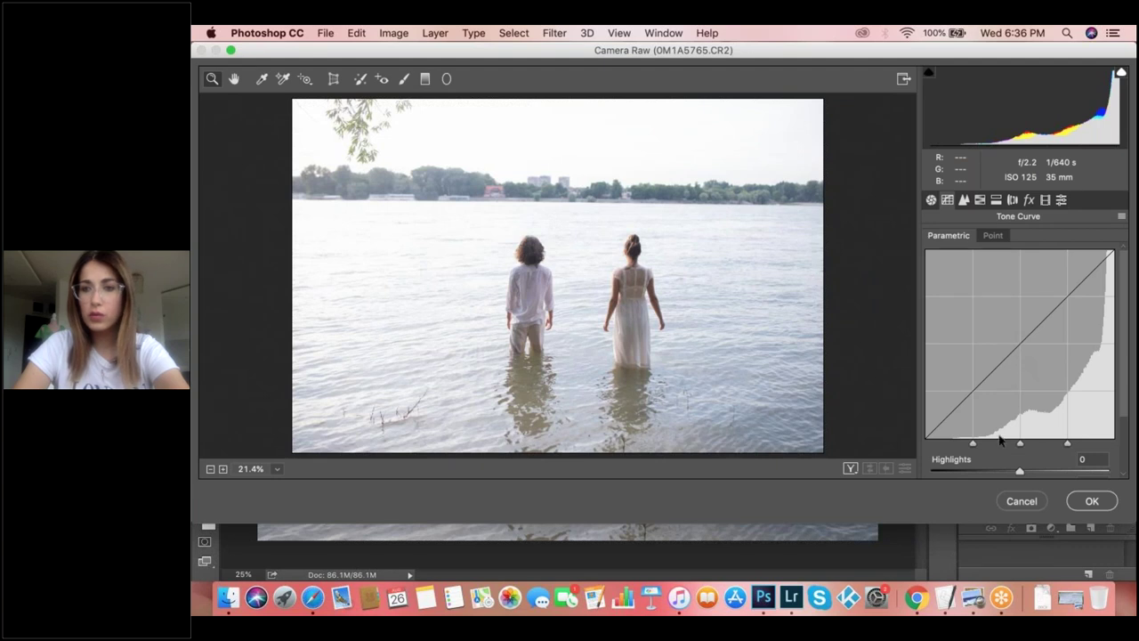
pyautogui.moveTo(980, 445); pyautogui.dragTo(962, 443)
pyautogui.moveTo(1071, 442); pyautogui.dragTo(1064, 443)
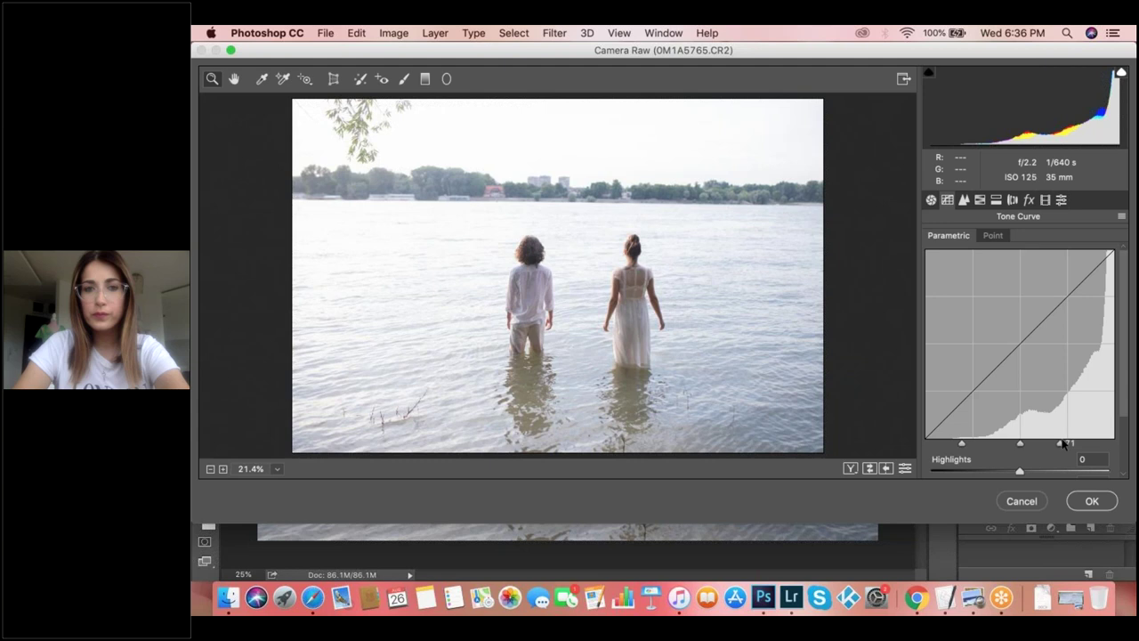
# - In the HSL adjustments, reduce the saturation of yellows to -41, oranges to -7 and blues to -23
pyautogui.click(997, 200)
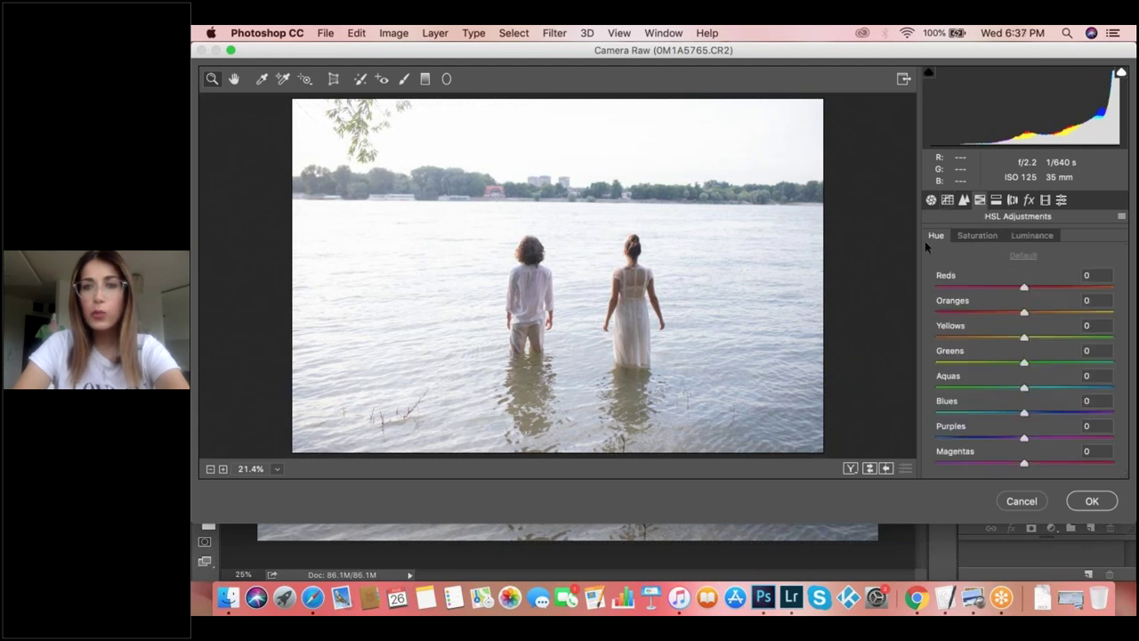
pyautogui.click(984, 238)
pyautogui.click(992, 336)
pyautogui.moveTo(982, 335); pyautogui.dragTo(989, 334)
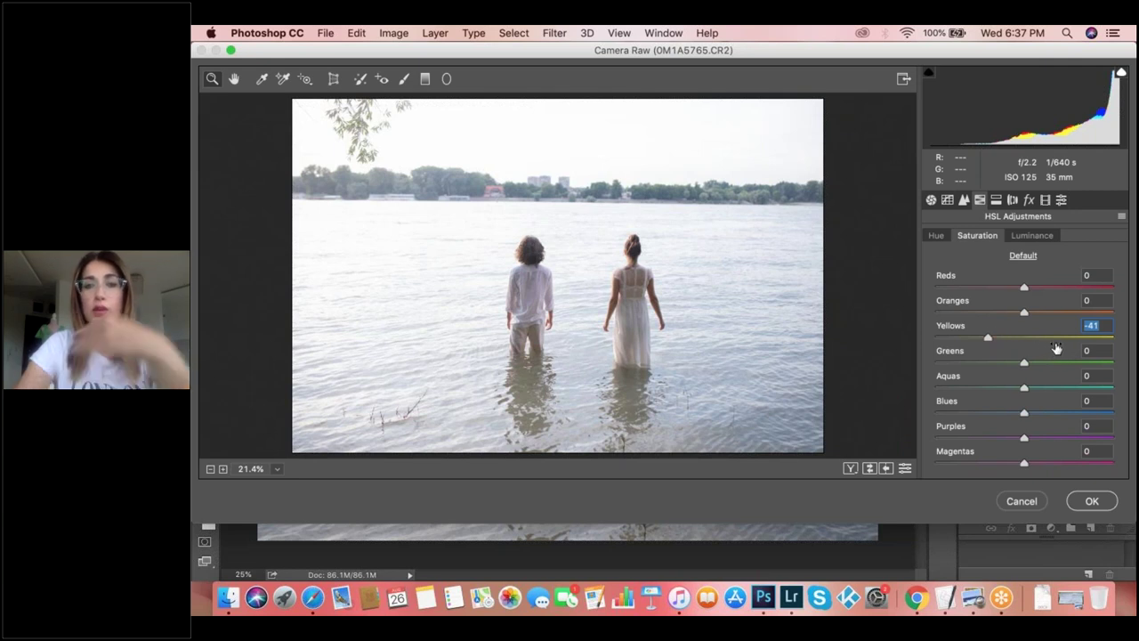
pyautogui.moveTo(1024, 313); pyautogui.dragTo(1018, 314)
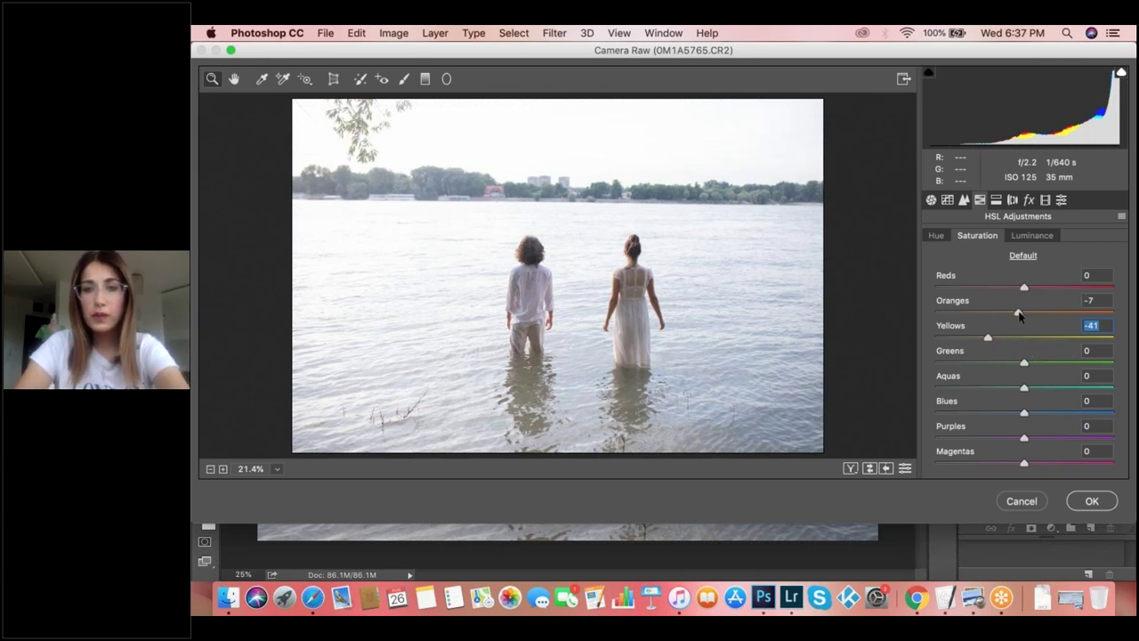
pyautogui.click(1003, 413)
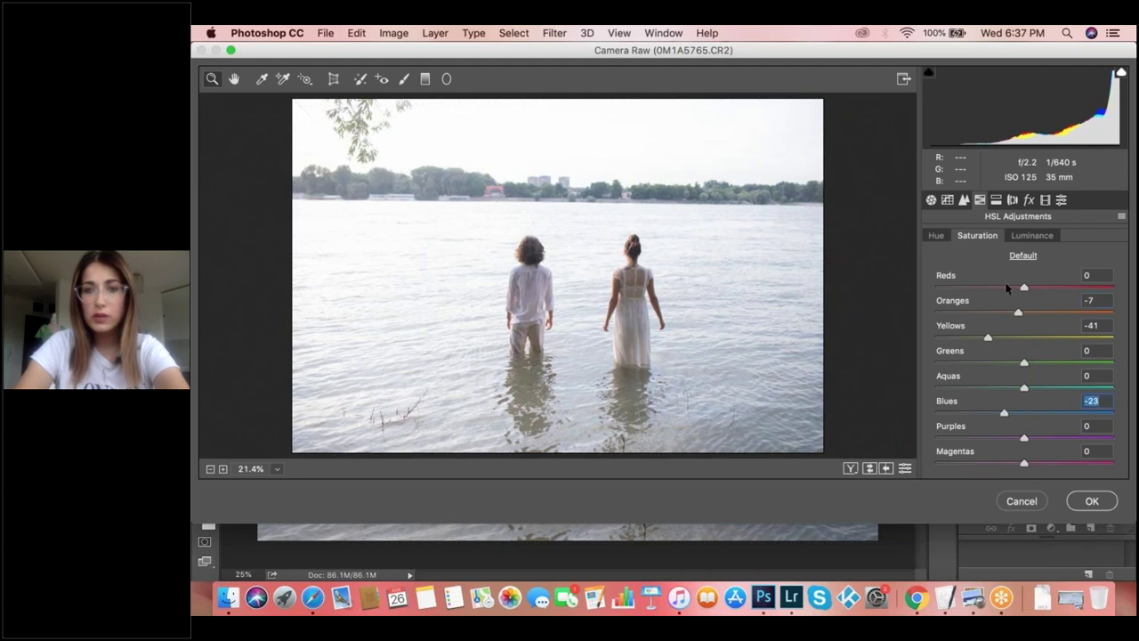
# - Set the HSL hue of yellows to -19 and of reds to +3
pyautogui.click(938, 237)
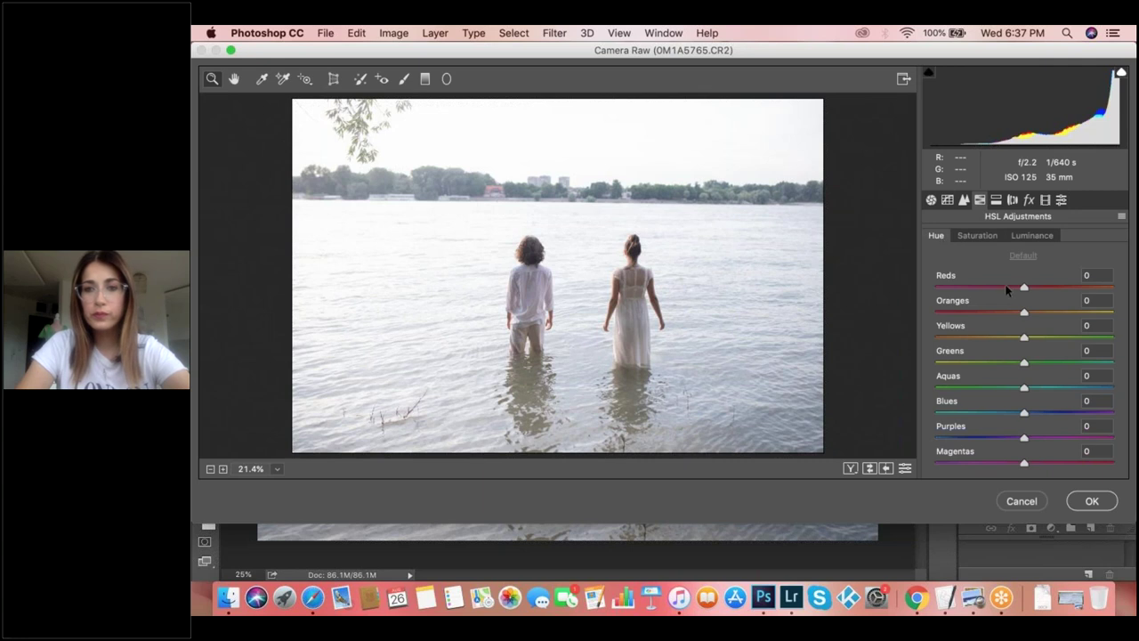
pyautogui.moveTo(990, 336); pyautogui.dragTo(1006, 336)
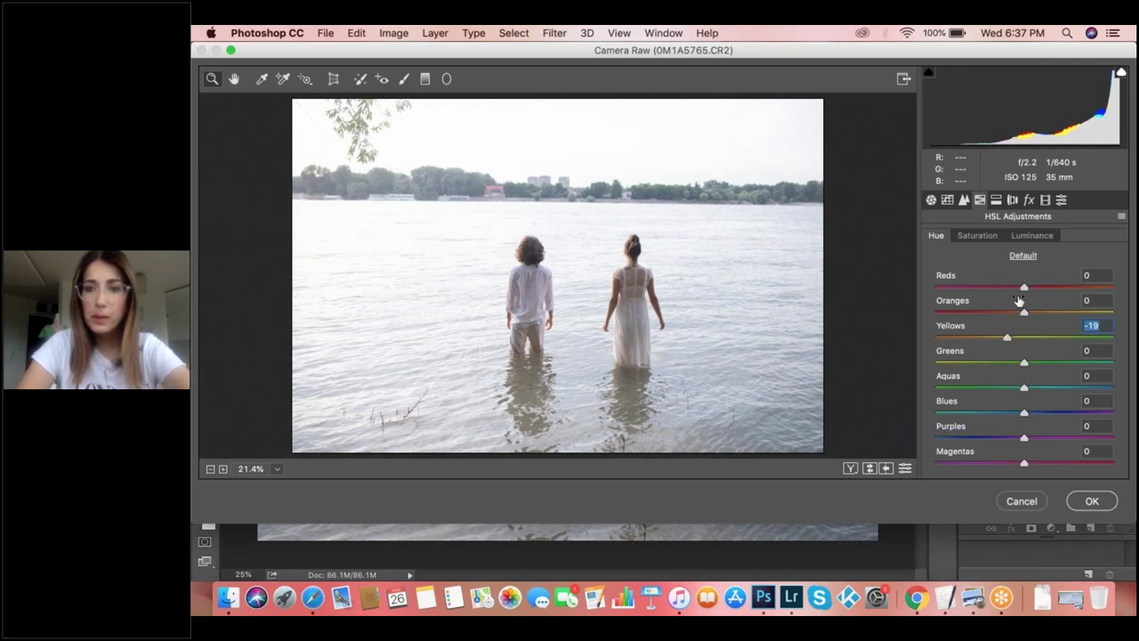
pyautogui.moveTo(1024, 287)
pyautogui.mouseDown()
pyautogui.moveTo(1038, 289)
pyautogui.moveTo(1016, 292)
pyautogui.moveTo(1027, 290)
pyautogui.mouseUp()
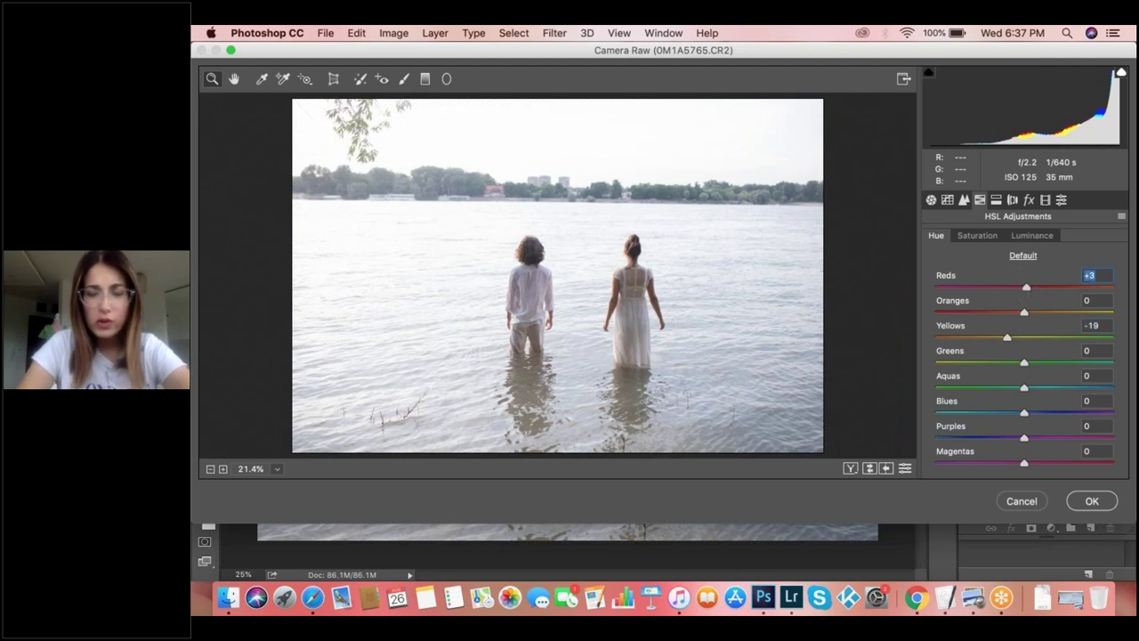
# - Set the red primary saturation to +10 in the camera calibration and apply the Camera Raw Filter
pyautogui.click(997, 201)
pyautogui.click(1044, 201)
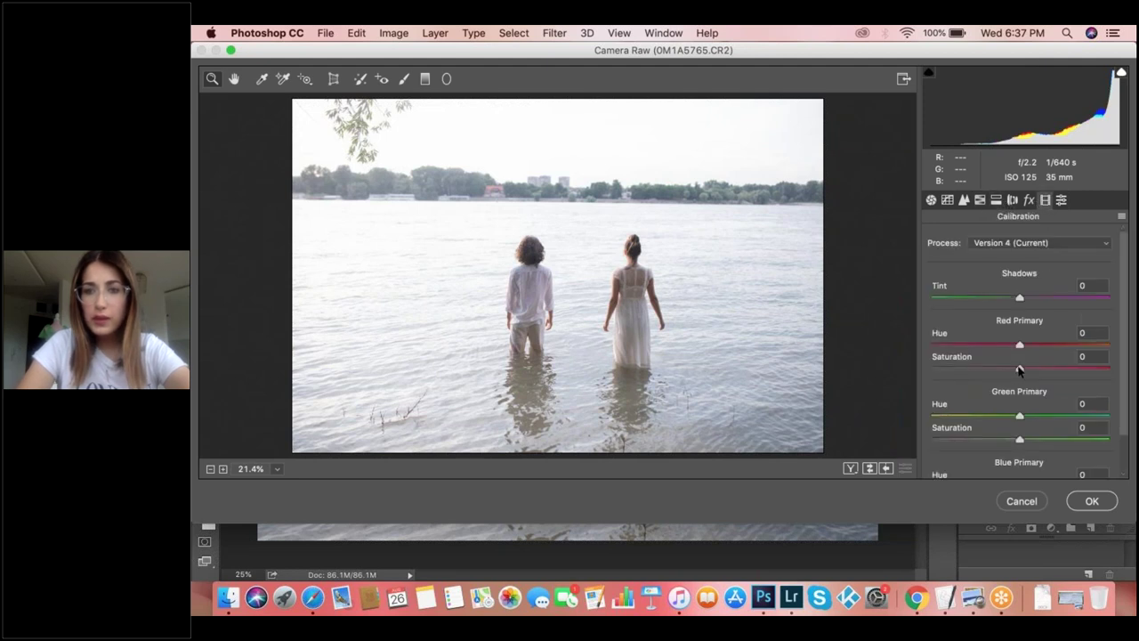
pyautogui.moveTo(1020, 368); pyautogui.dragTo(1030, 369)
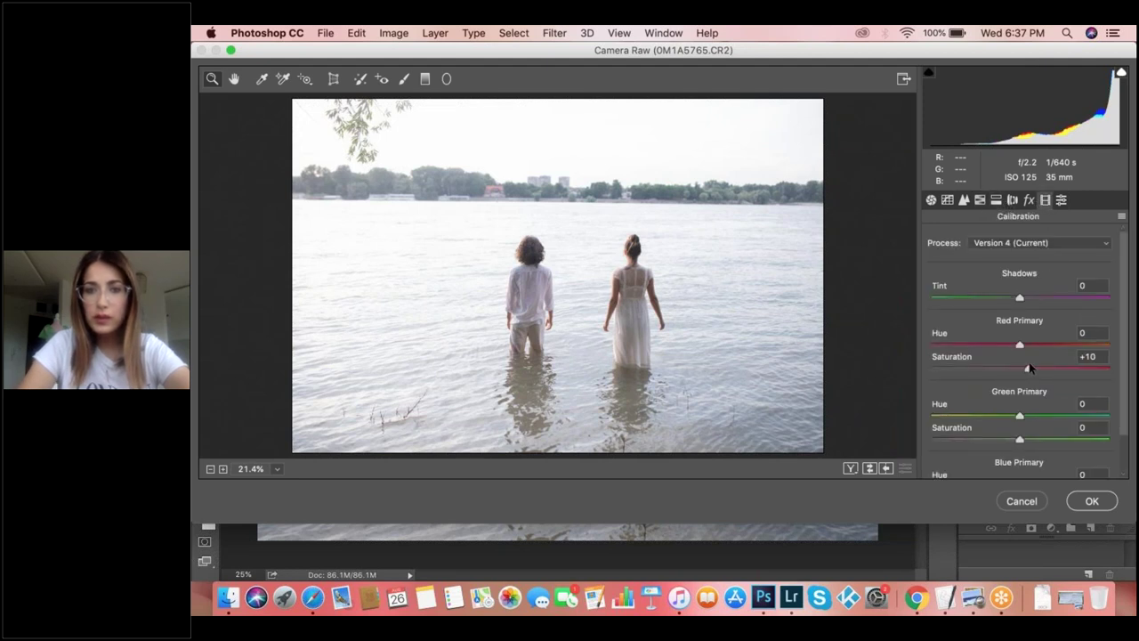
pyautogui.click(1093, 502)
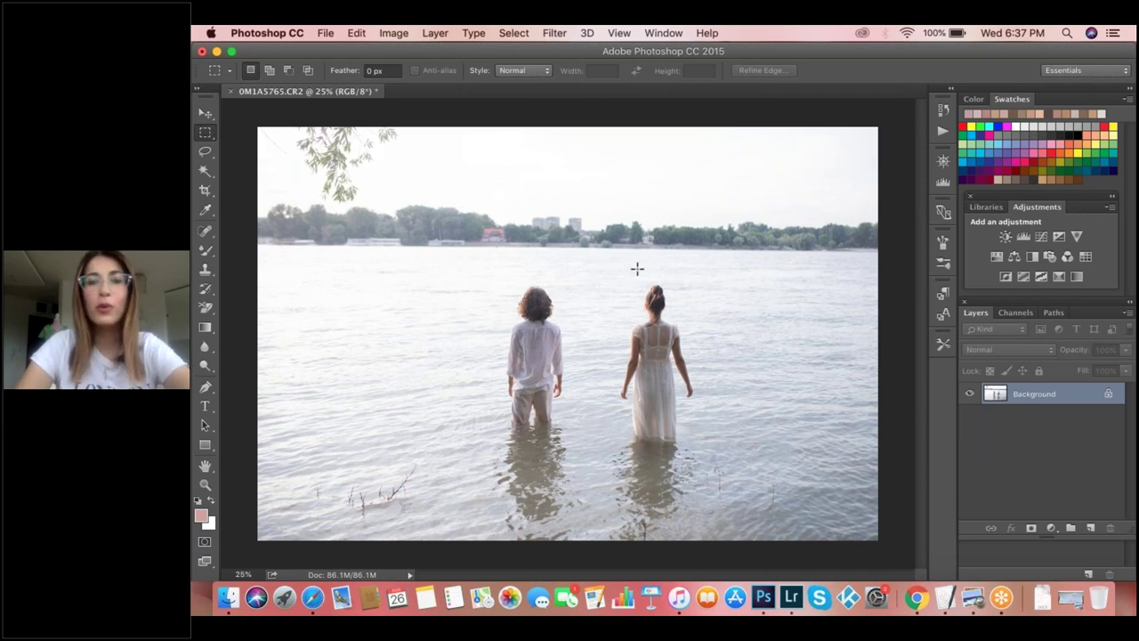
pyautogui.rightClick(641, 209)
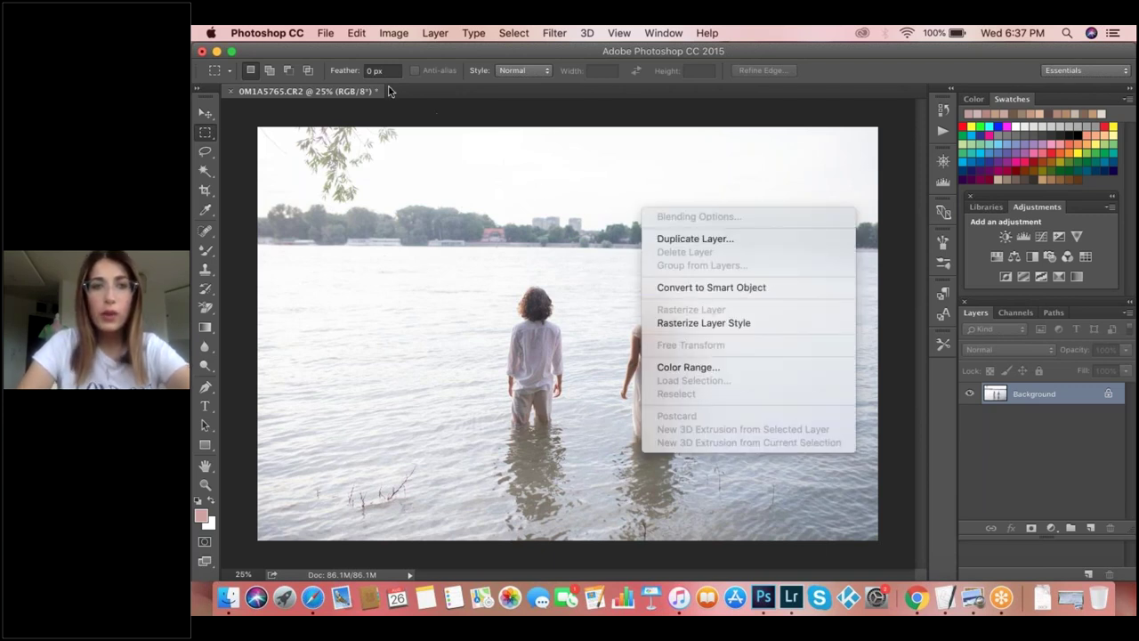
pyautogui.click(290, 73)
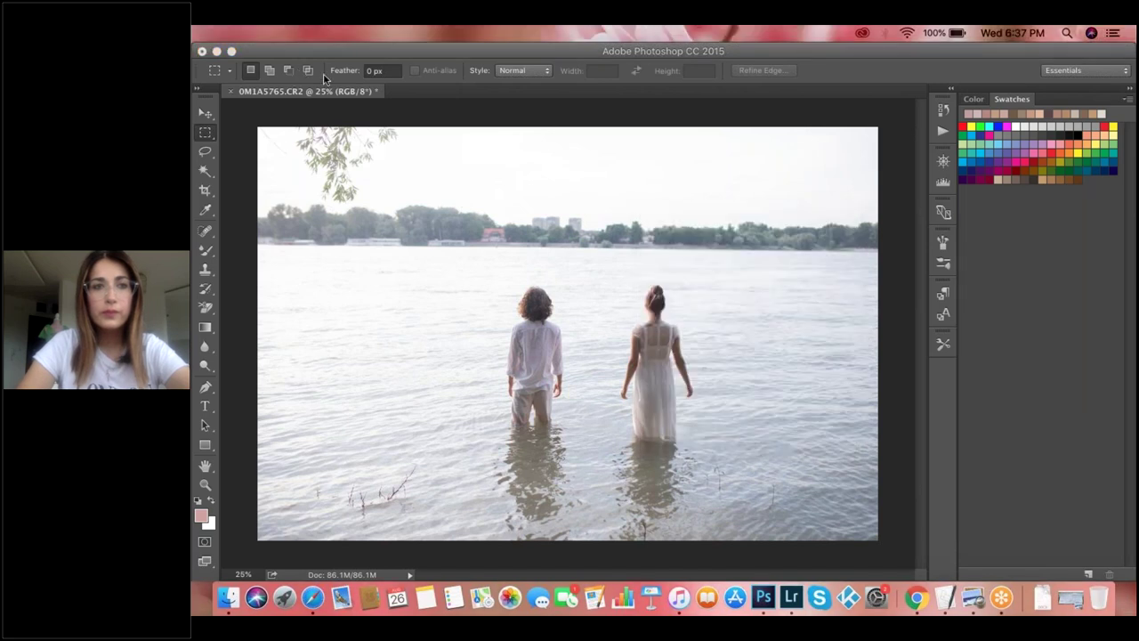
pyautogui.click(272, 46)
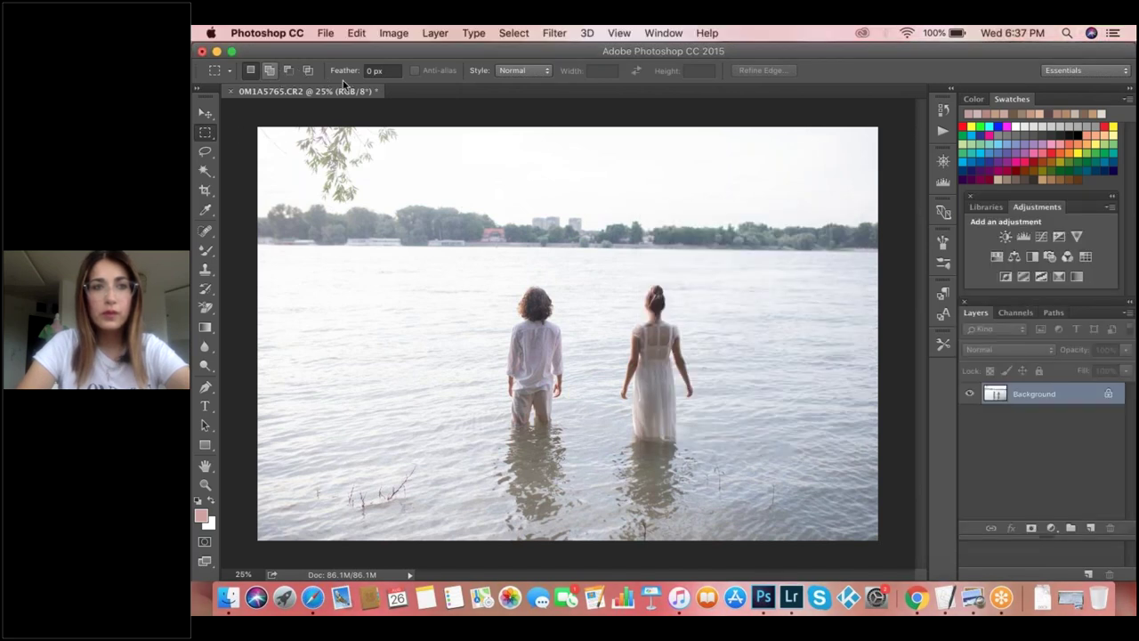
pyautogui.rightClick(481, 176)
pyautogui.click(421, 114)
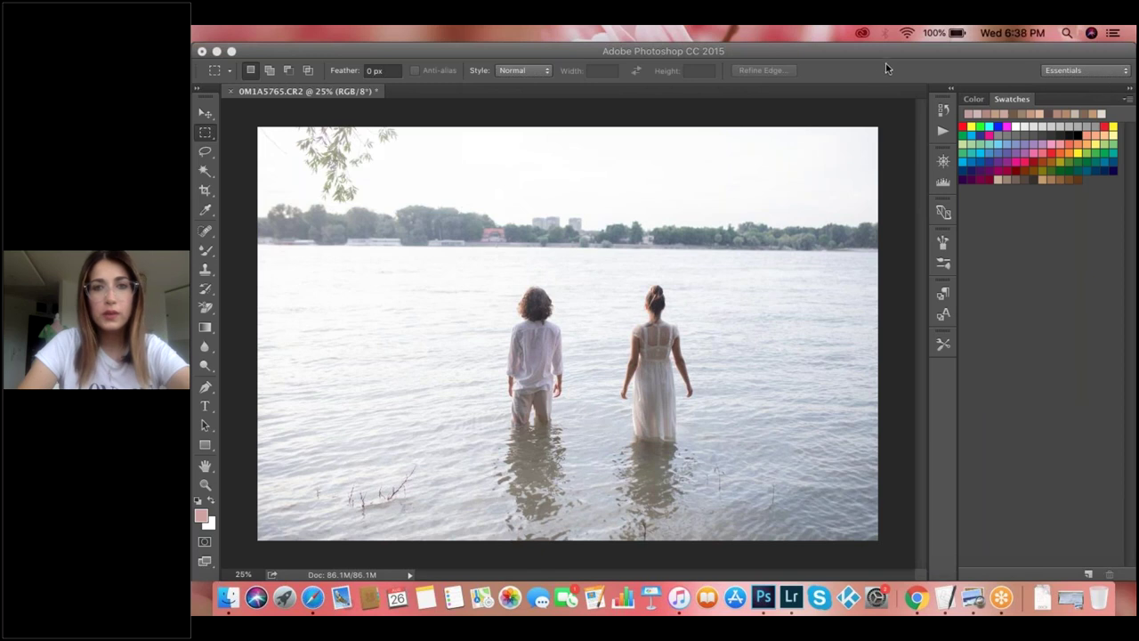
pyautogui.click(205, 133)
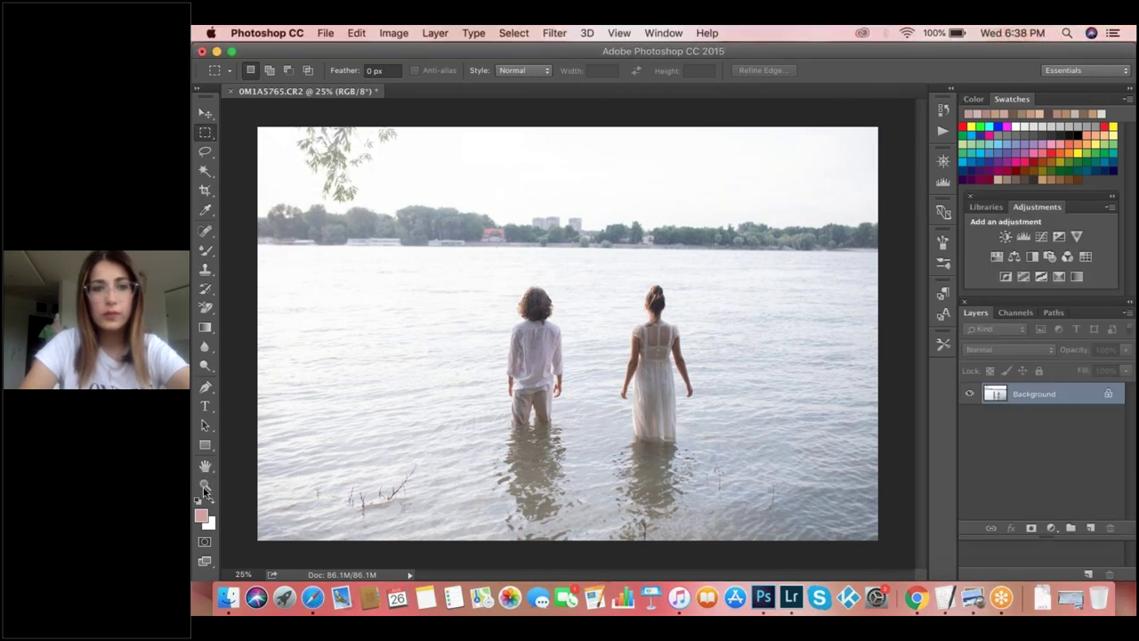
# - Convert the locked Background into a regular layer, keeping the default name, Normal mode and 100% opacity
pyautogui.press('z')
pyautogui.rightClick(474, 322)
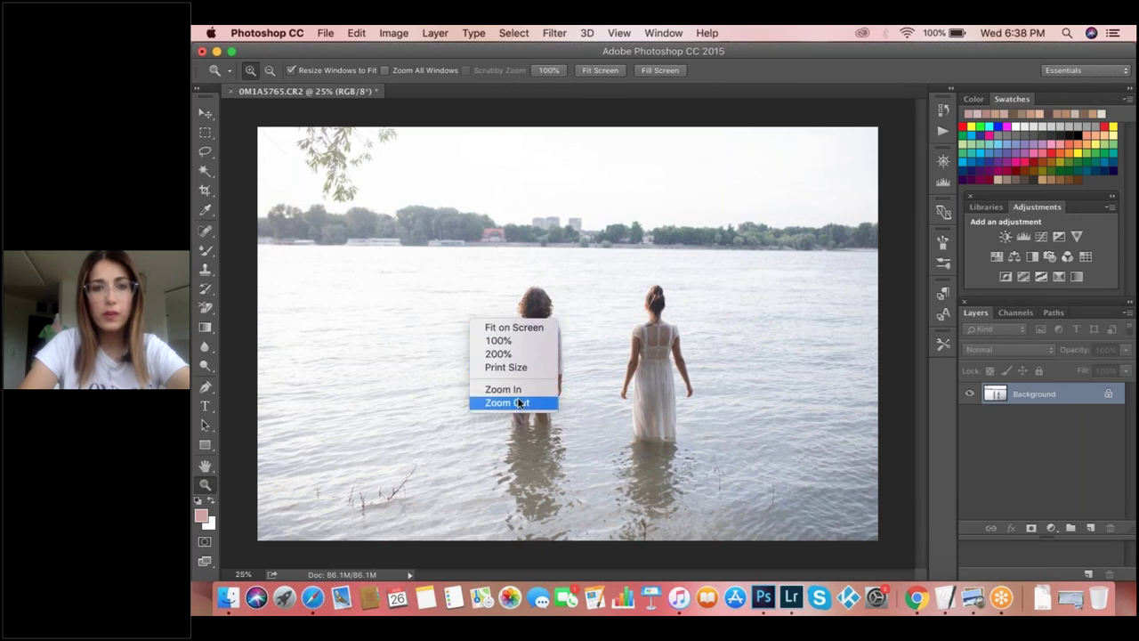
pyautogui.click(519, 403)
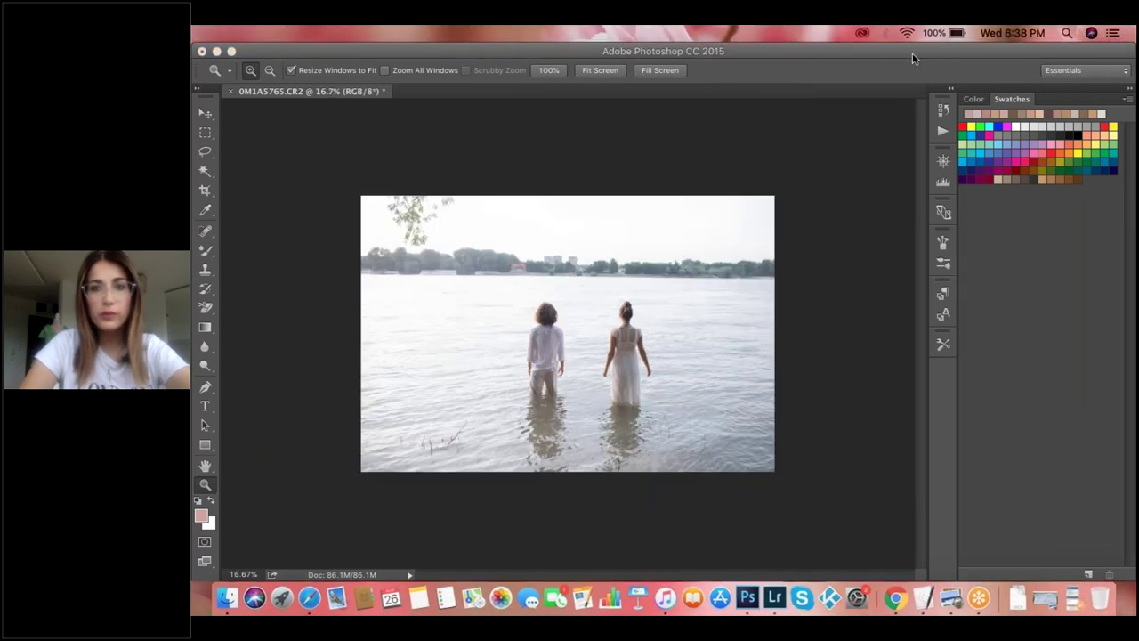
pyautogui.click(1023, 427)
pyautogui.click(846, 308)
pyautogui.doubleClick(1026, 393)
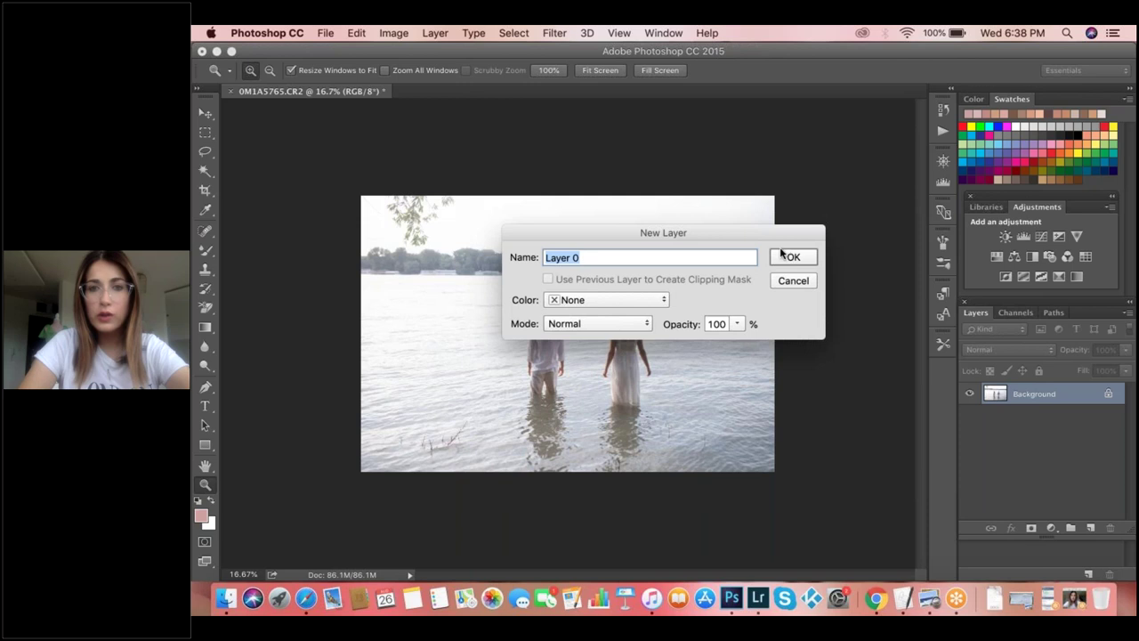
pyautogui.click(791, 257)
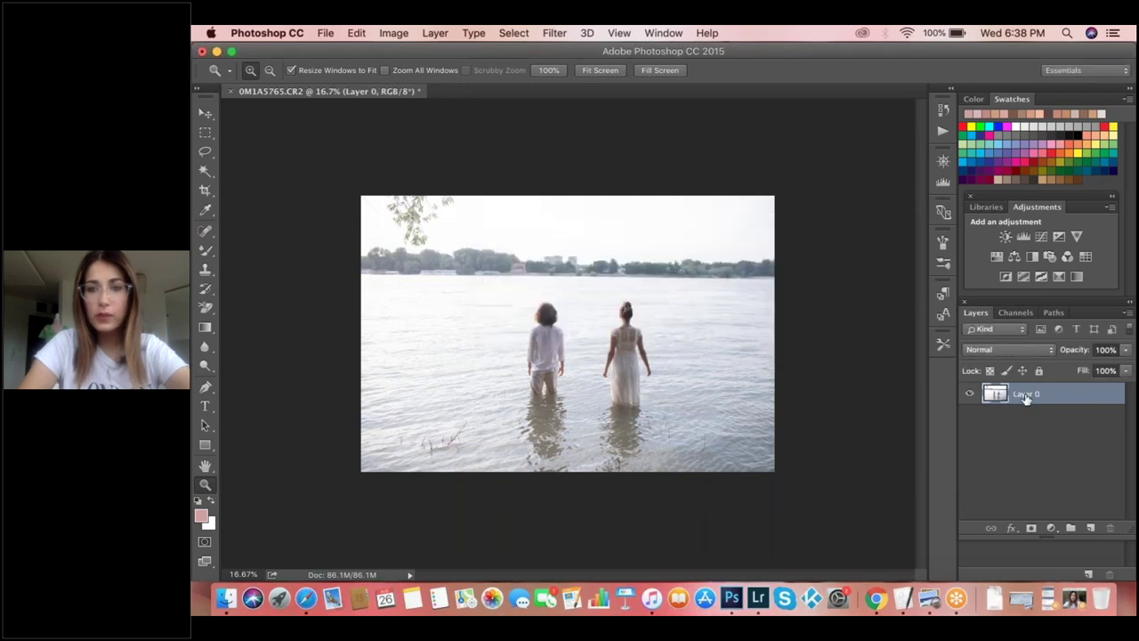
pyautogui.rightClick(1024, 394)
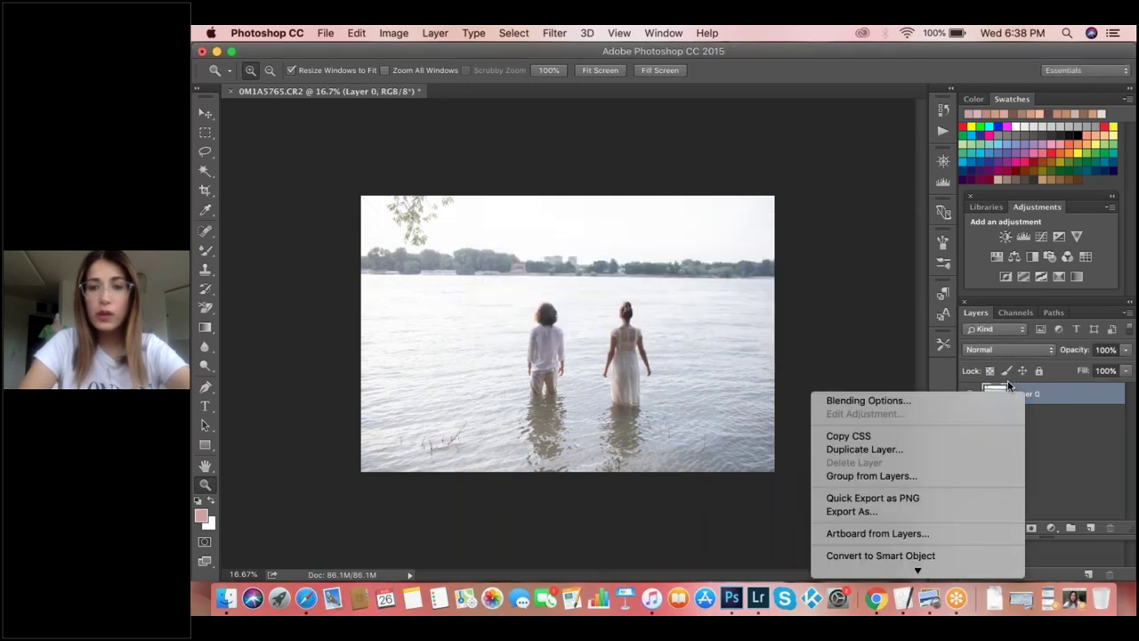
pyautogui.press('Escape')
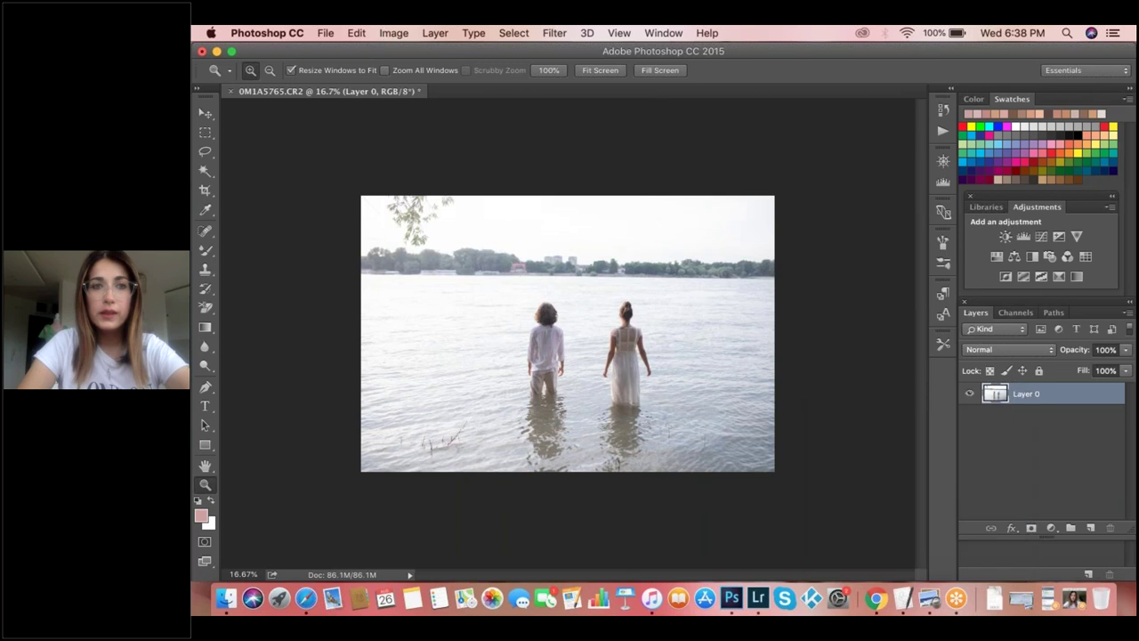
# - Make the canvas square by setting the canvas height to 6720 pixels, with the photo anchored at the centre
pyautogui.click(394, 33)
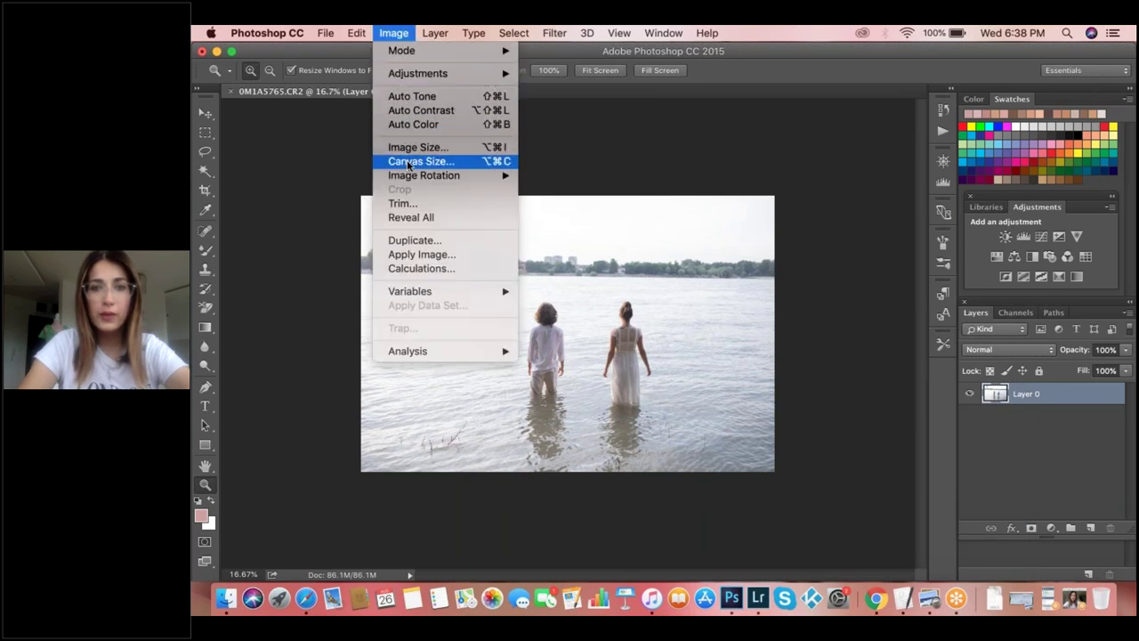
pyautogui.click(621, 196)
pyautogui.click(926, 222)
pyautogui.click(922, 188)
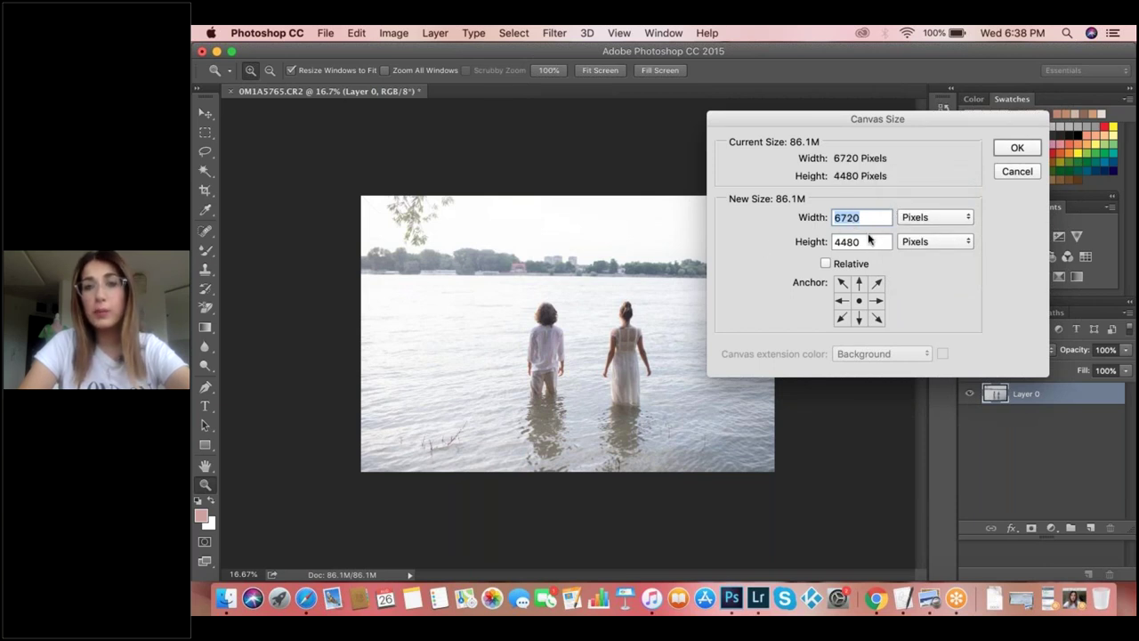
pyautogui.press('Tab')
pyautogui.write('6720')
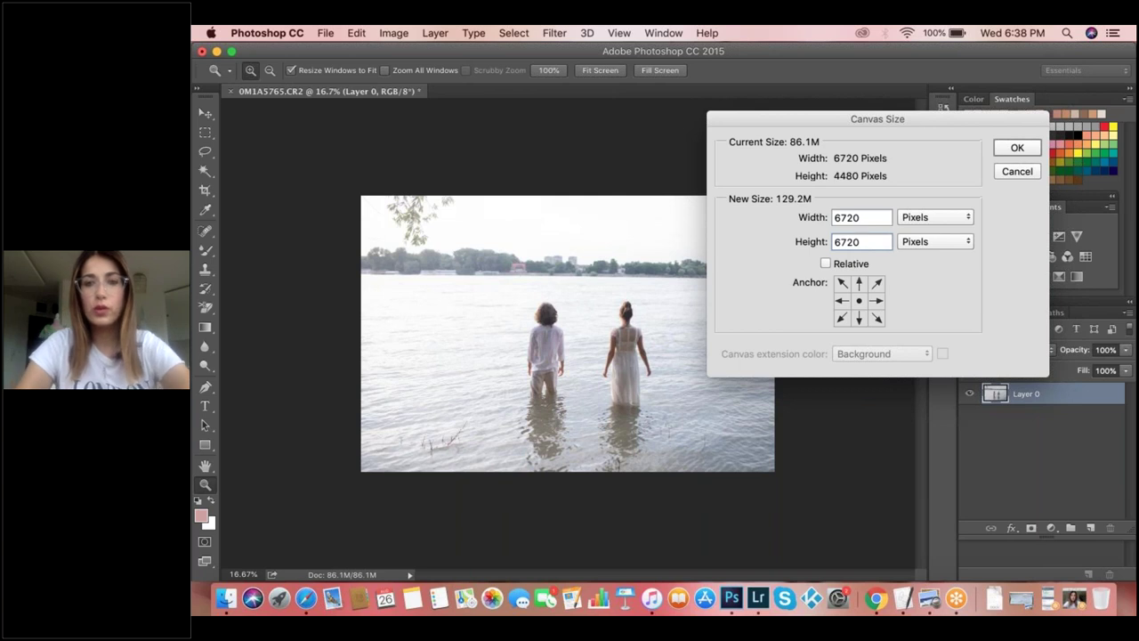
pyautogui.press('Return')
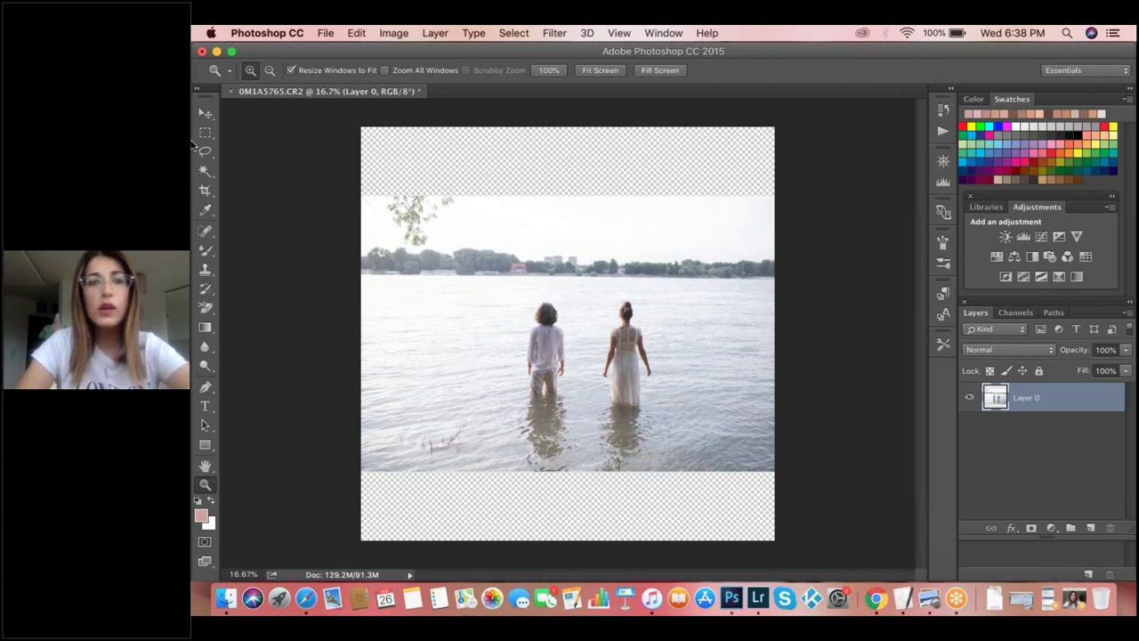
# - Scale the photo proportionally to about 127% and position it so the two people stand near the middle of the square canvas
pyautogui.click(205, 114)
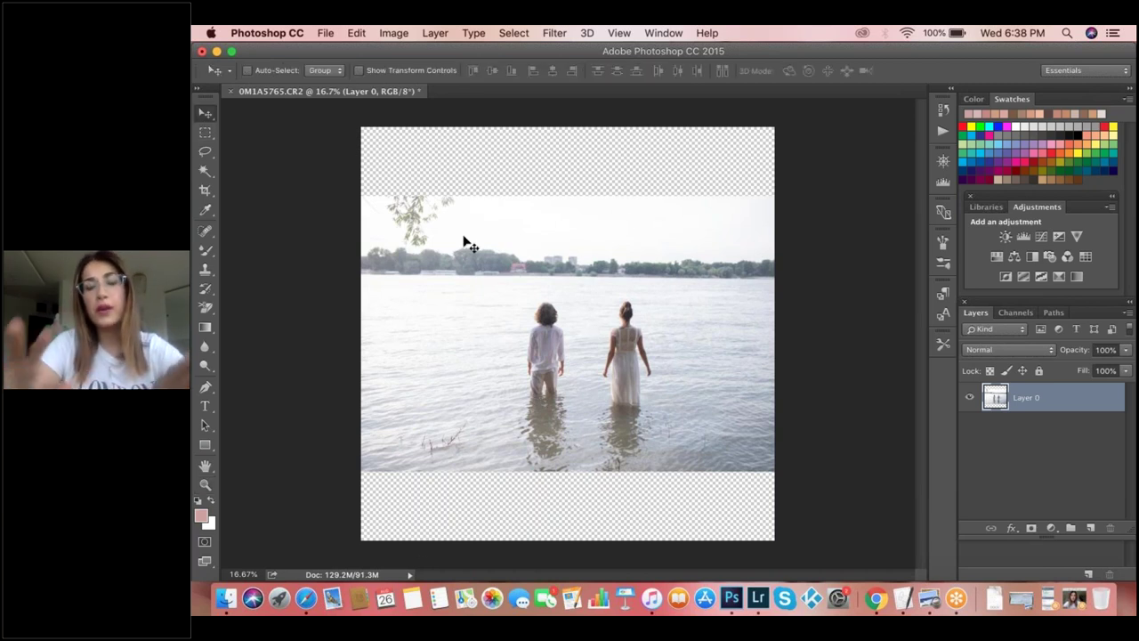
pyautogui.press('super+t')
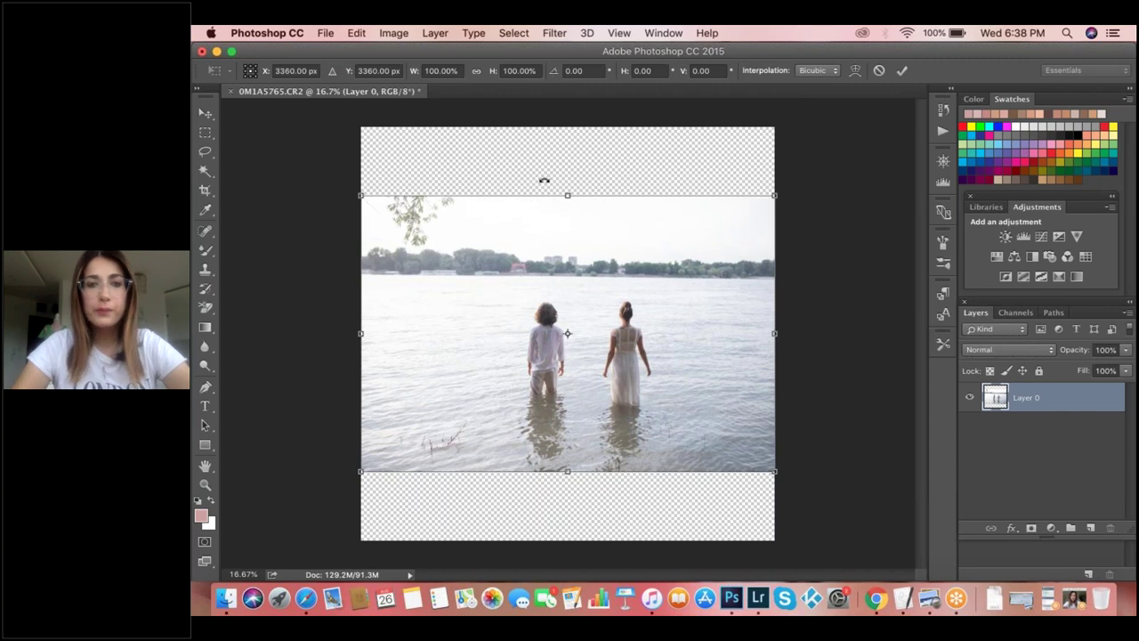
pyautogui.moveTo(791, 182); pyautogui.dragTo(844, 148)
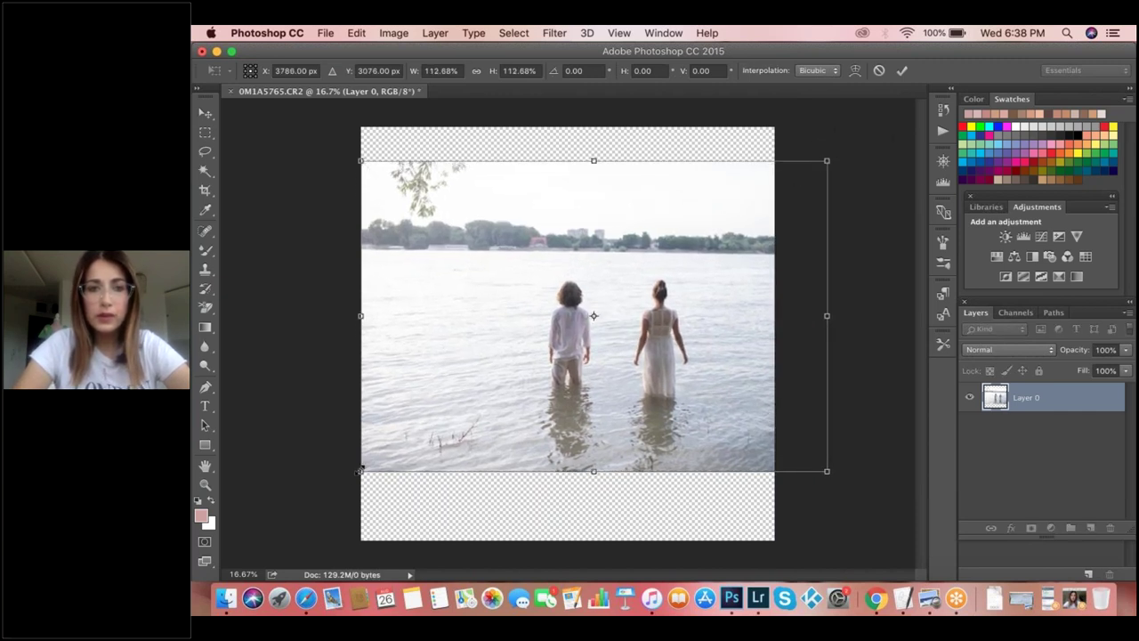
pyautogui.moveTo(347, 479); pyautogui.dragTo(300, 511)
pyautogui.moveTo(668, 270); pyautogui.dragTo(652, 282)
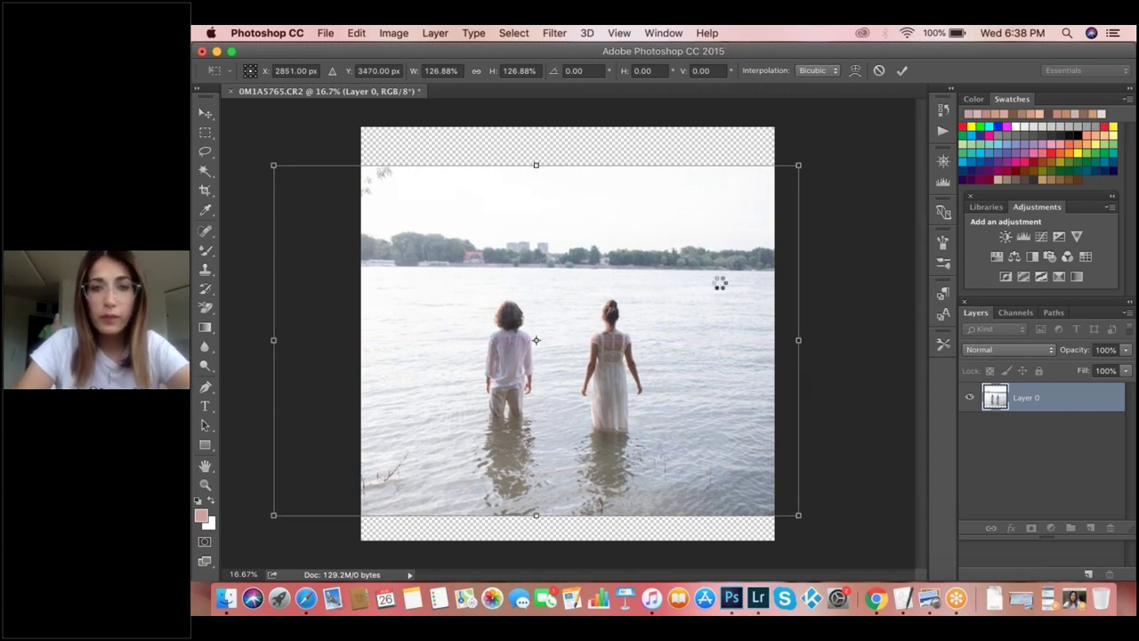
# - Select a full-width strip of sky along the photo's upper edge and copy it onto a new layer
pyautogui.click(206, 132)
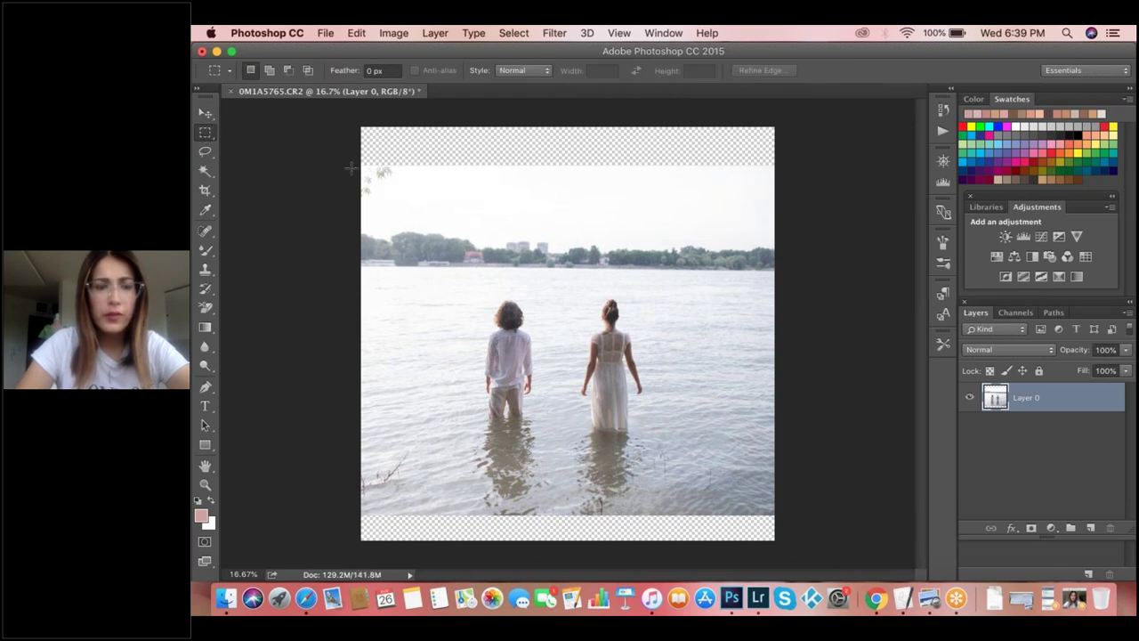
pyautogui.moveTo(373, 169); pyautogui.dragTo(793, 224)
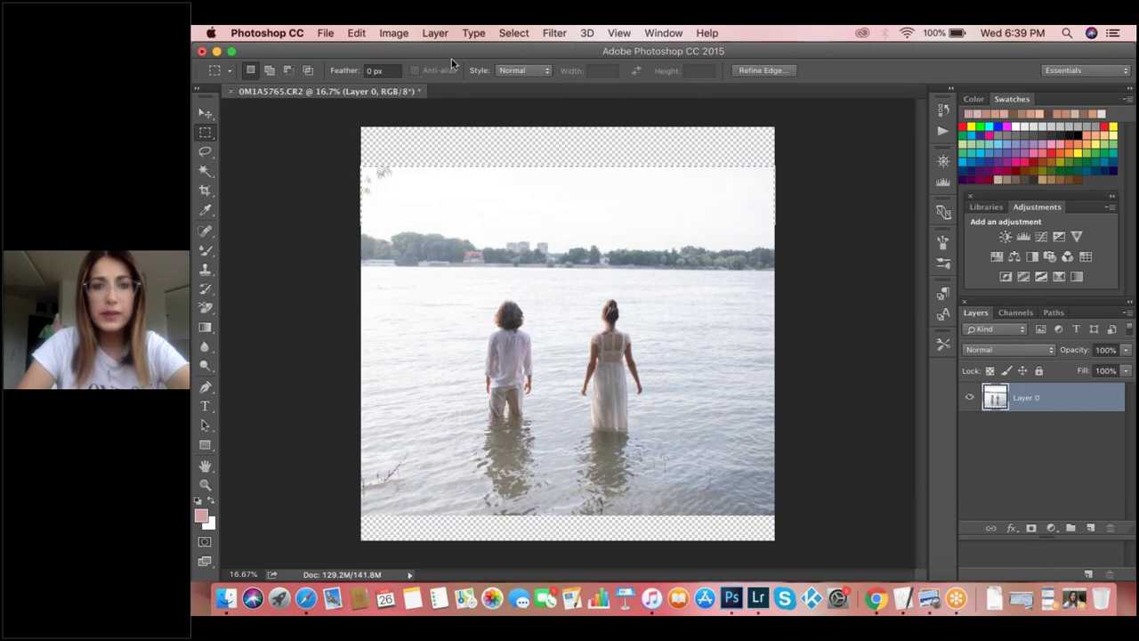
pyautogui.click(354, 33)
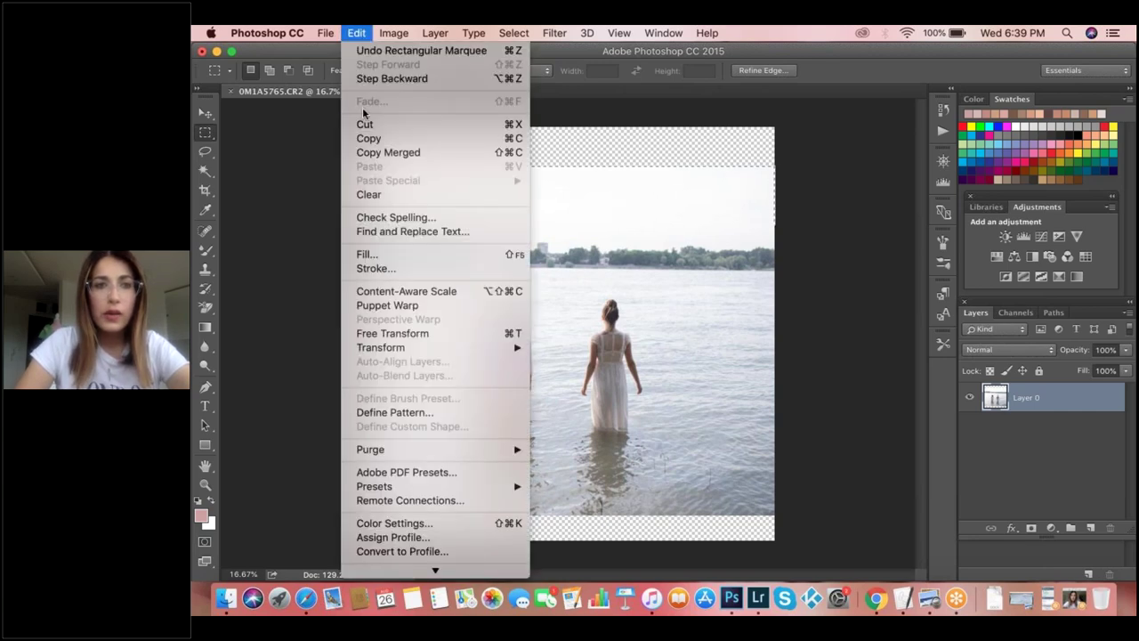
pyautogui.click(369, 138)
pyautogui.click(356, 33)
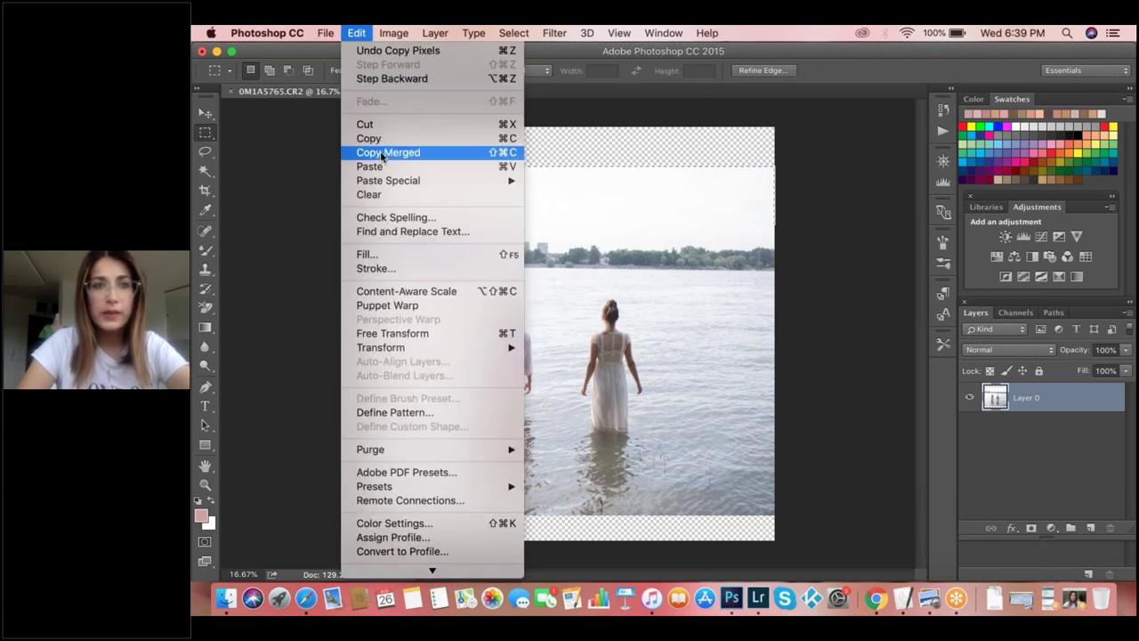
pyautogui.click(377, 167)
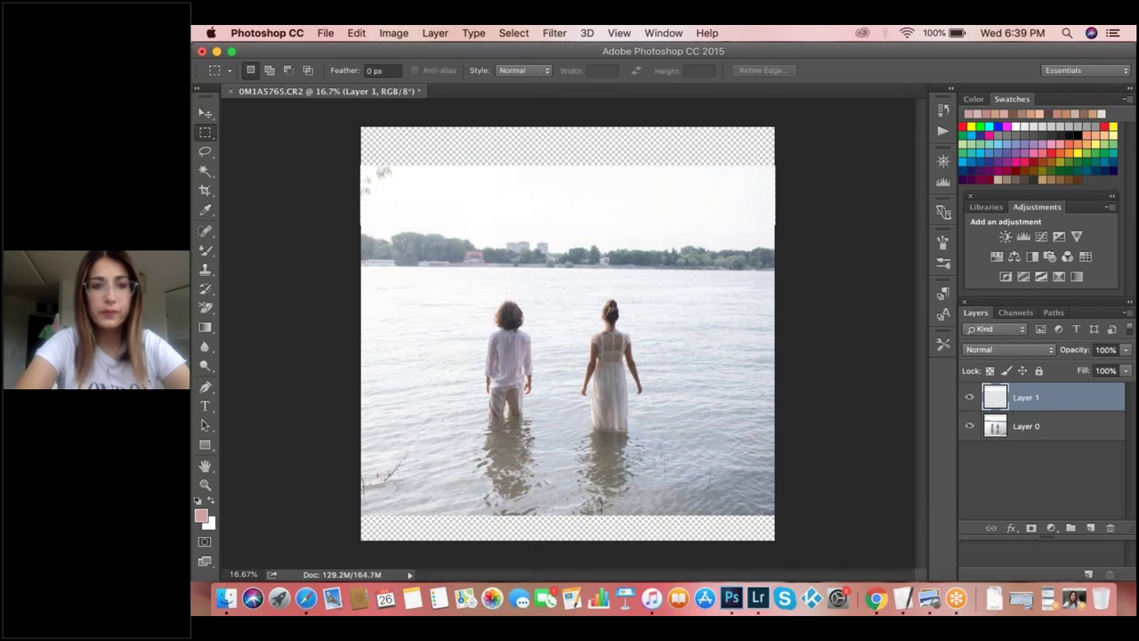
# - Stretch the copied sky strip upward to about 178% height so it covers the empty canvas above the photo
pyautogui.press('super+t')
pyautogui.moveTo(566, 156); pyautogui.dragTo(567, 120)
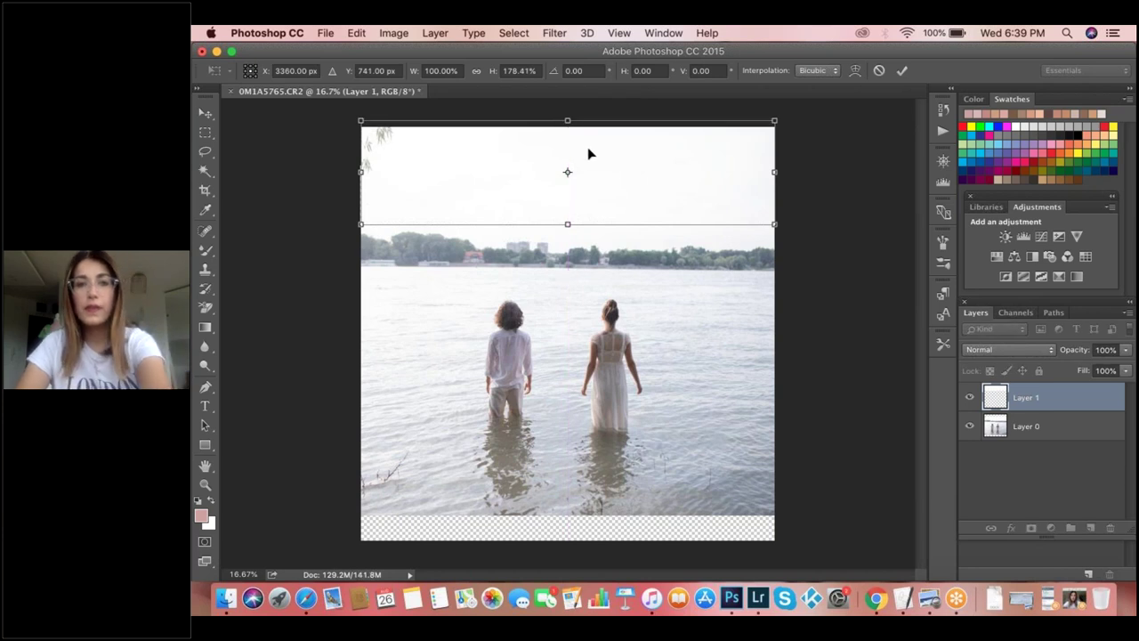
pyautogui.press('Return')
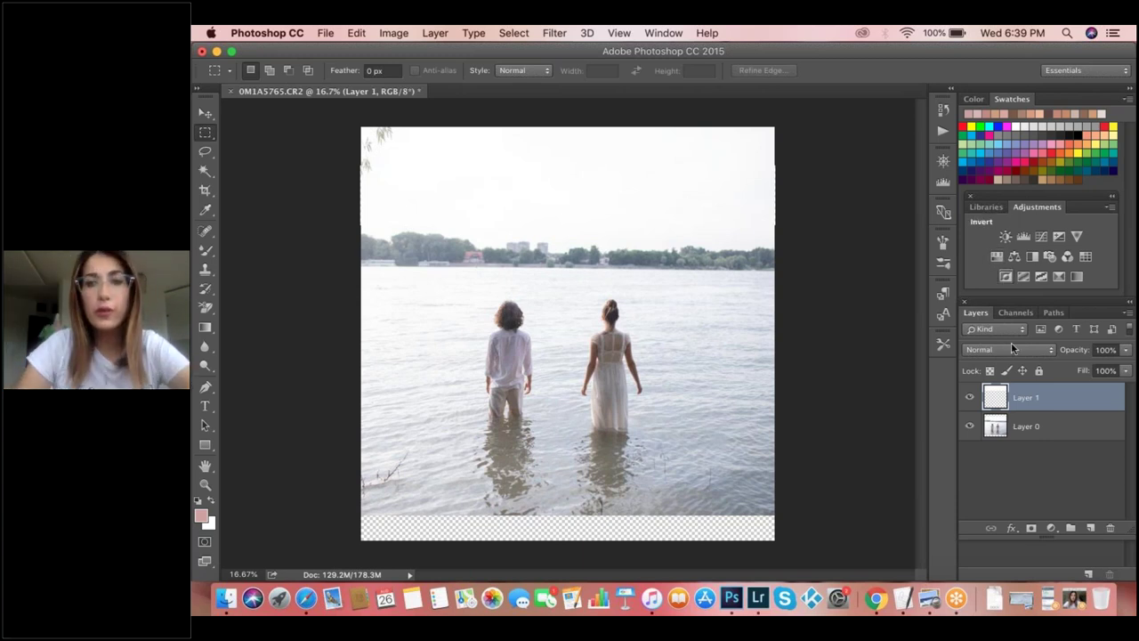
# - Select a full-width strip of water along the lower edge of the photo on Layer 0 and copy it onto a new layer
pyautogui.click(1025, 427)
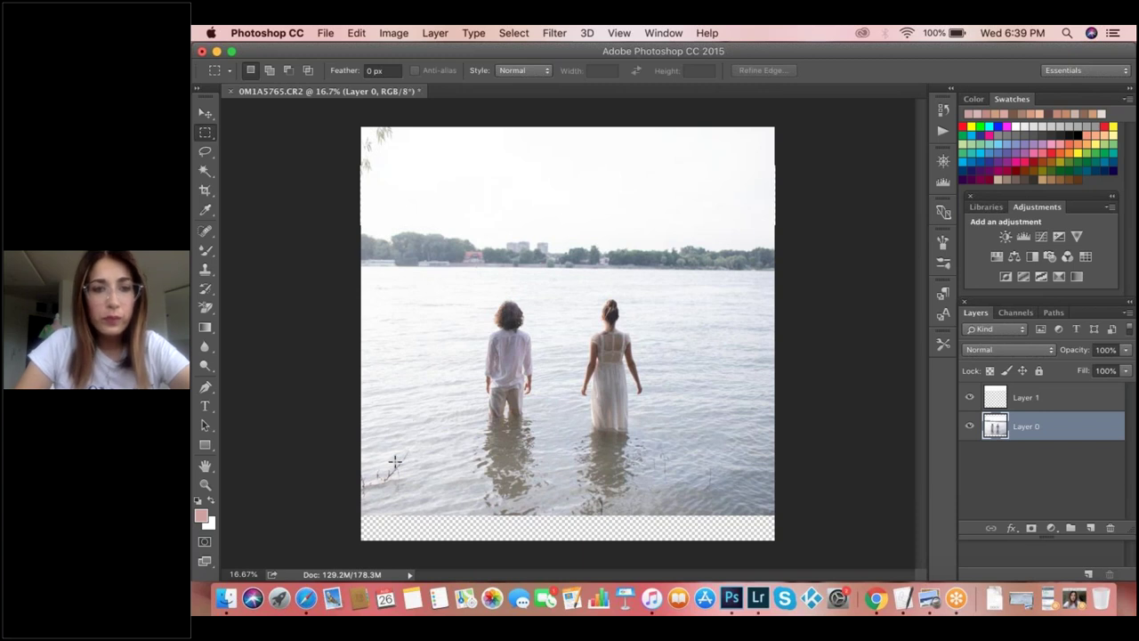
pyautogui.moveTo(360, 448); pyautogui.dragTo(794, 514)
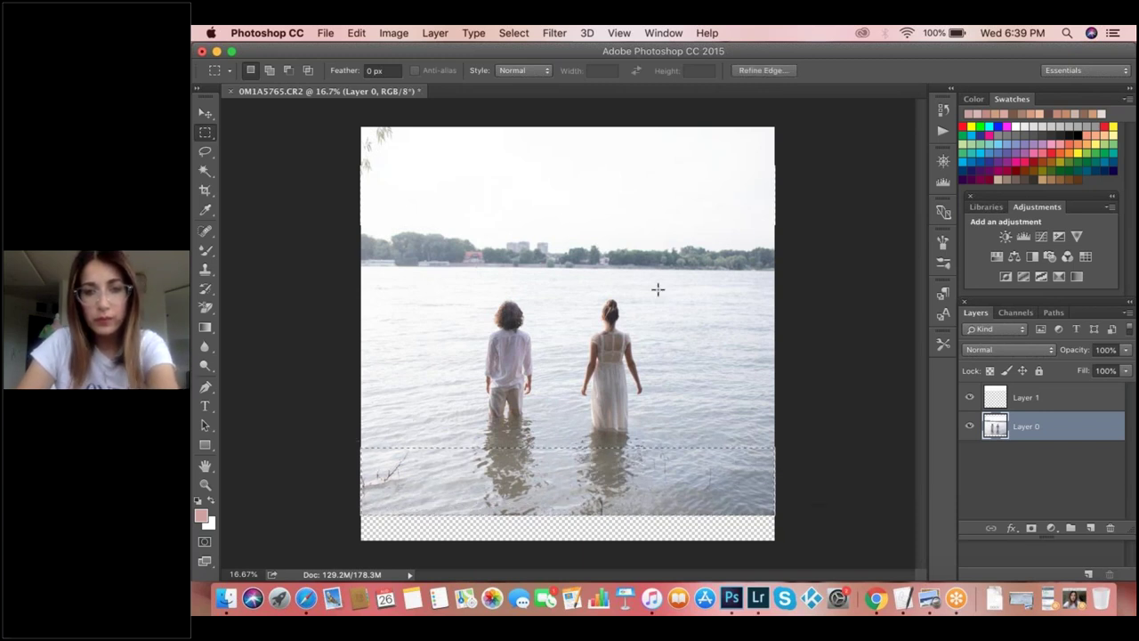
pyautogui.click(360, 32)
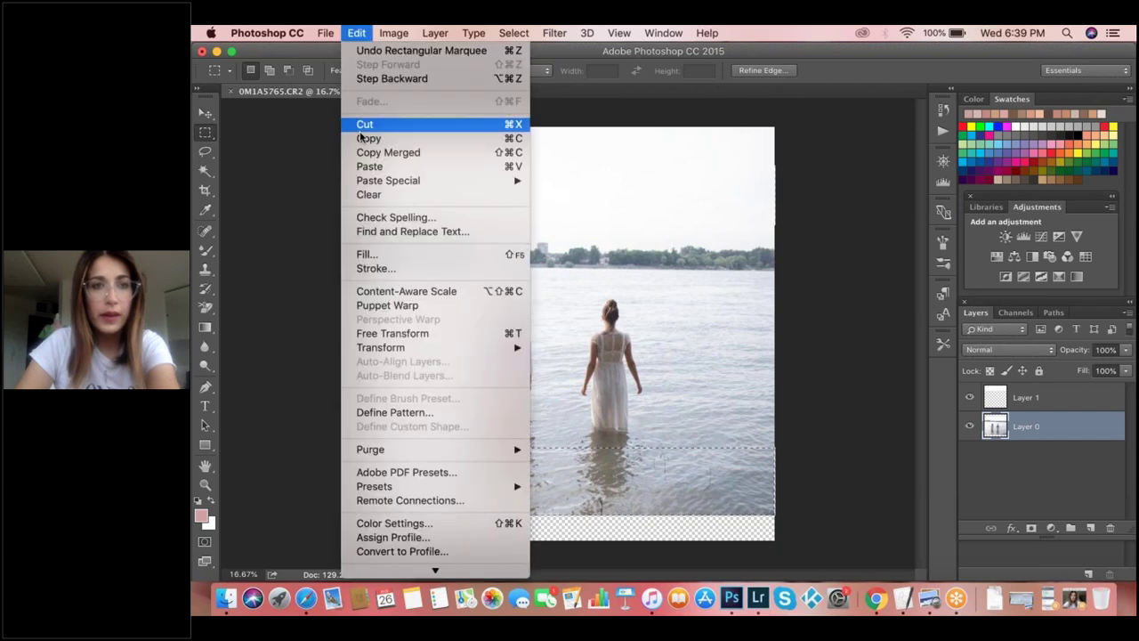
pyautogui.click(367, 134)
pyautogui.click(359, 32)
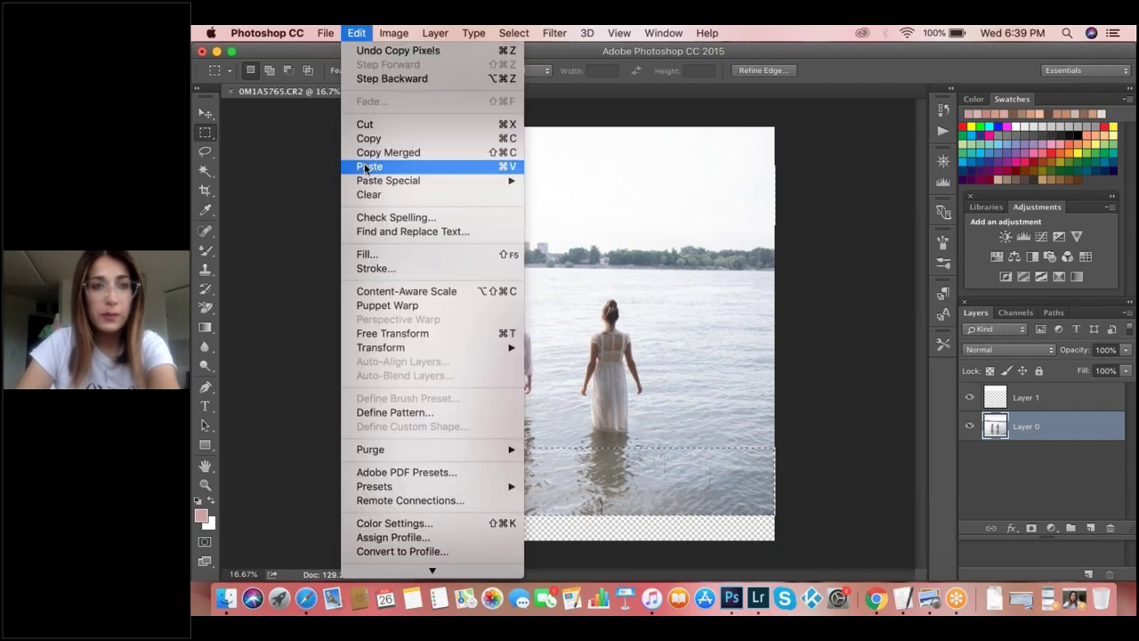
pyautogui.click(383, 167)
# - Stretch the copied water strip downward to the canvas's lower edge to cover the empty area below the photo
pyautogui.press('super+t')
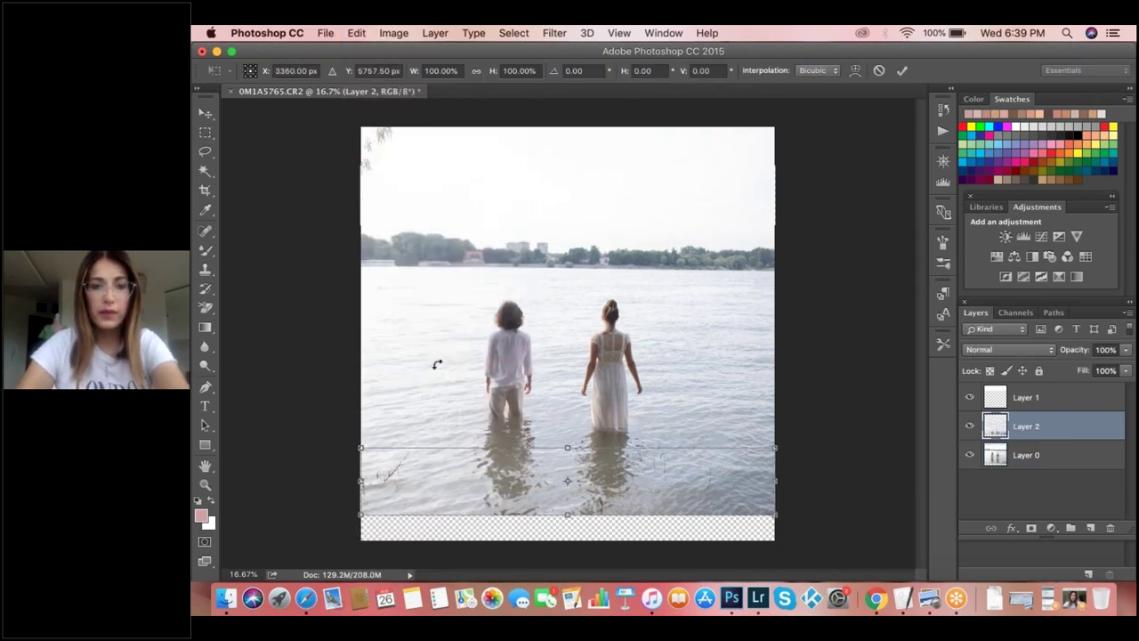
pyautogui.moveTo(568, 515); pyautogui.dragTo(568, 540)
pyautogui.press('Return')
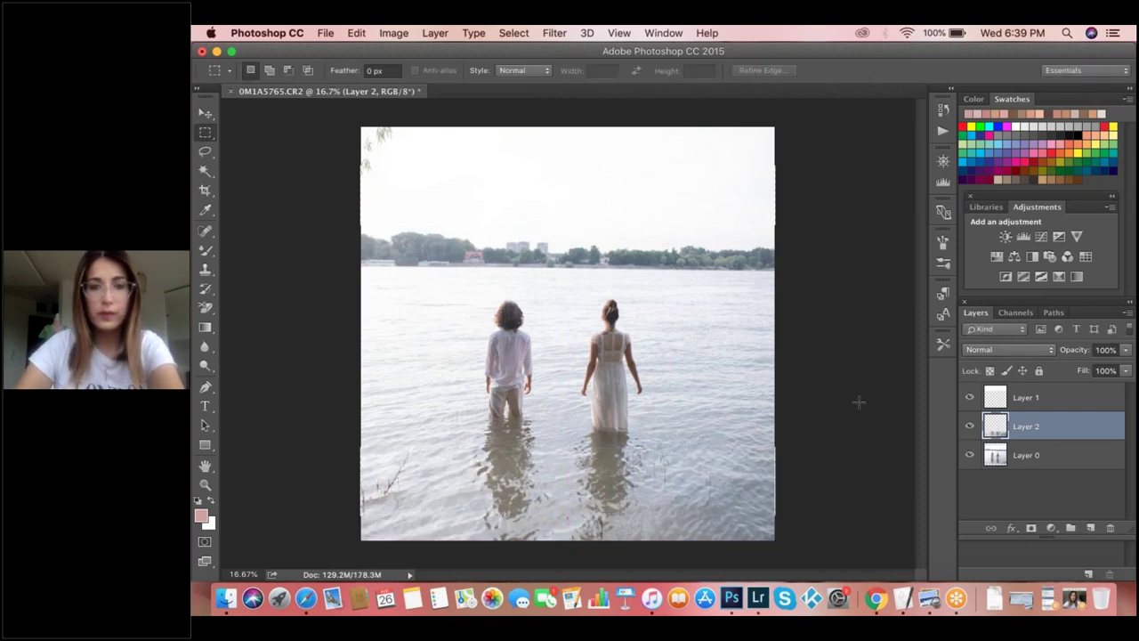
# - Merge all visible layers and transform the merged photo to 114.72% scale with -0.25° rotation, shifted upward in the canvas
pyautogui.click(1128, 313)
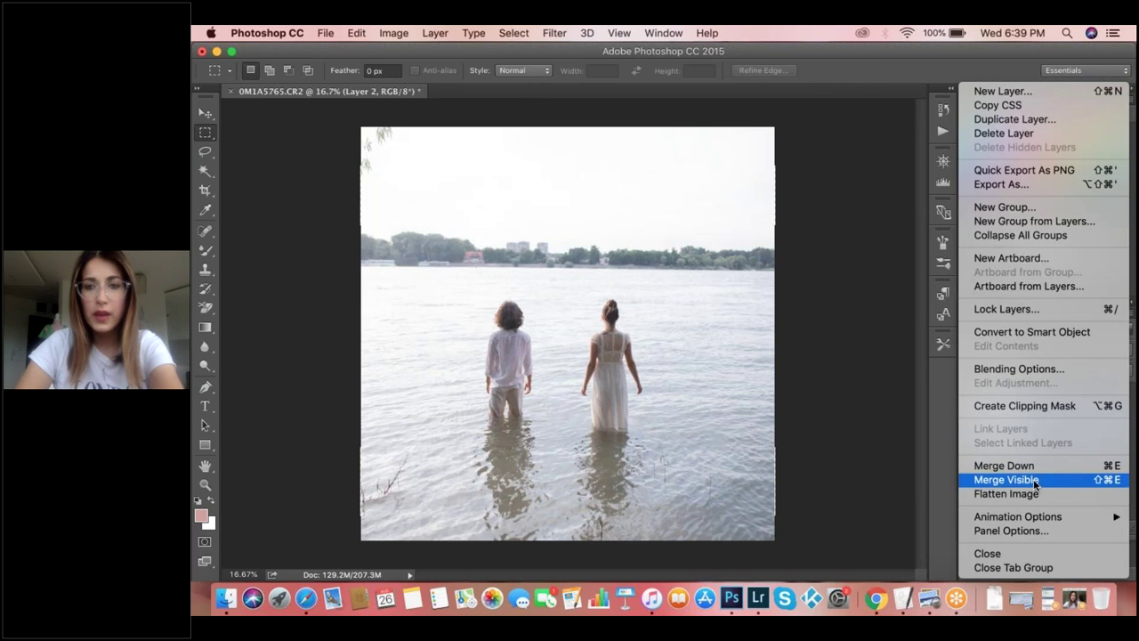
pyautogui.click(1036, 481)
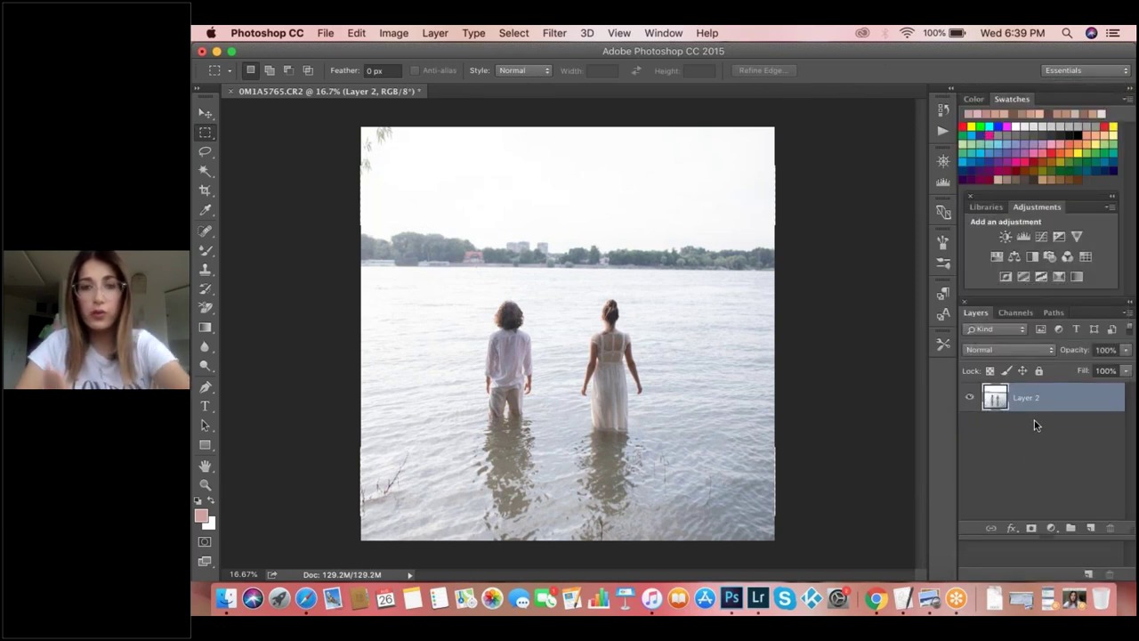
pyautogui.press('super+t')
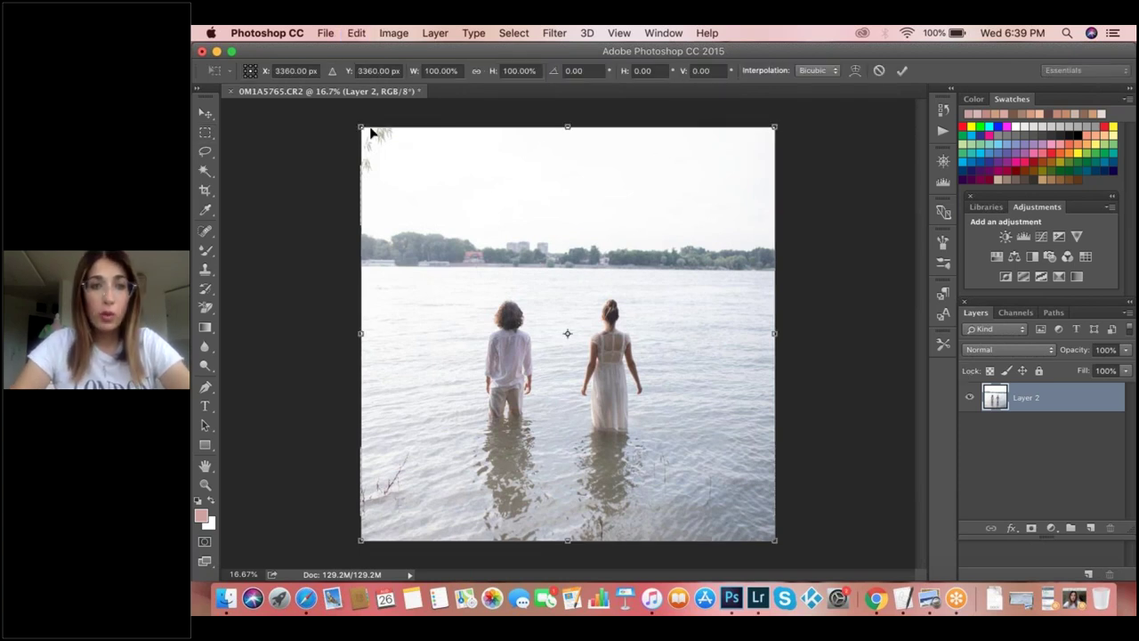
pyautogui.moveTo(350, 116); pyautogui.dragTo(336, 102)
pyautogui.moveTo(787, 547); pyautogui.dragTo(819, 563)
pyautogui.moveTo(819, 563); pyautogui.dragTo(822, 565)
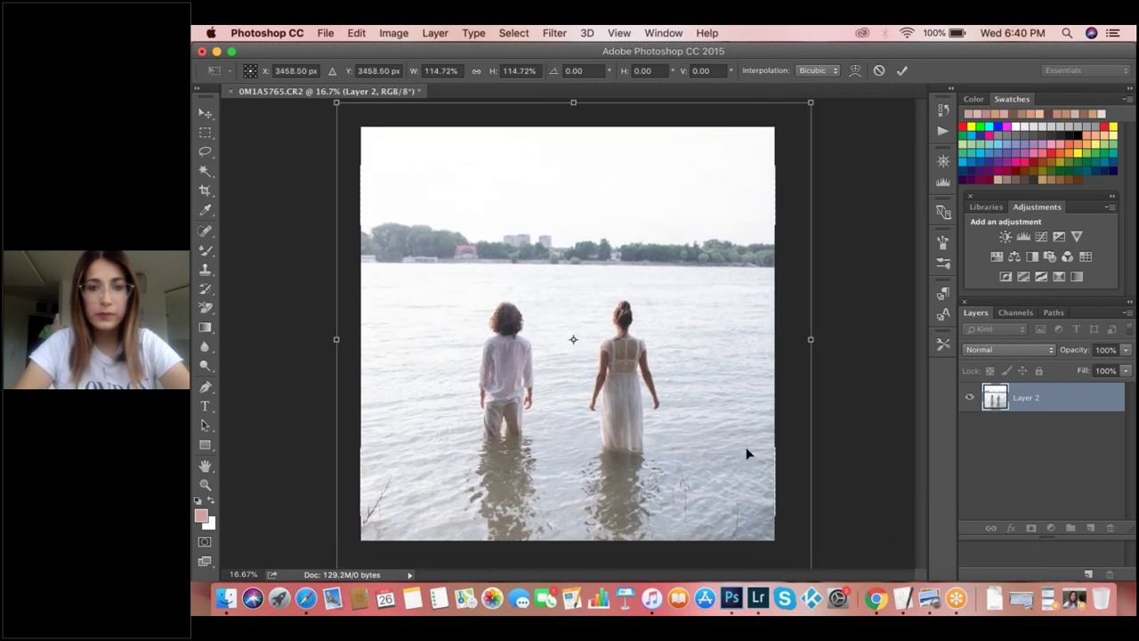
pyautogui.moveTo(666, 346); pyautogui.dragTo(659, 328)
pyautogui.moveTo(848, 265); pyautogui.dragTo(853, 265)
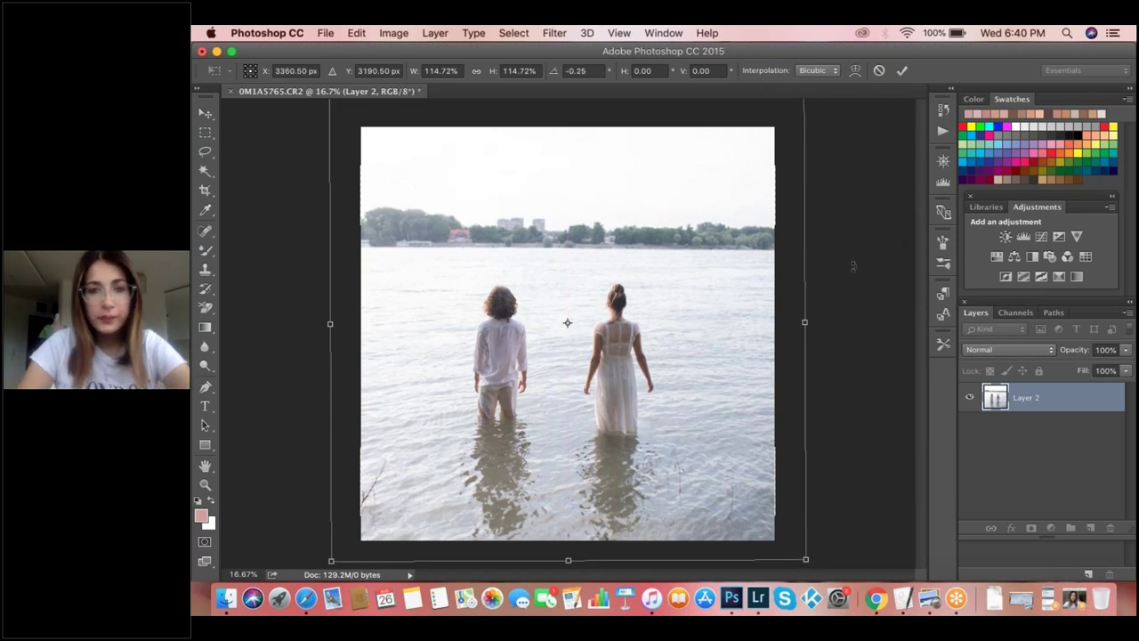
pyautogui.press('Return')
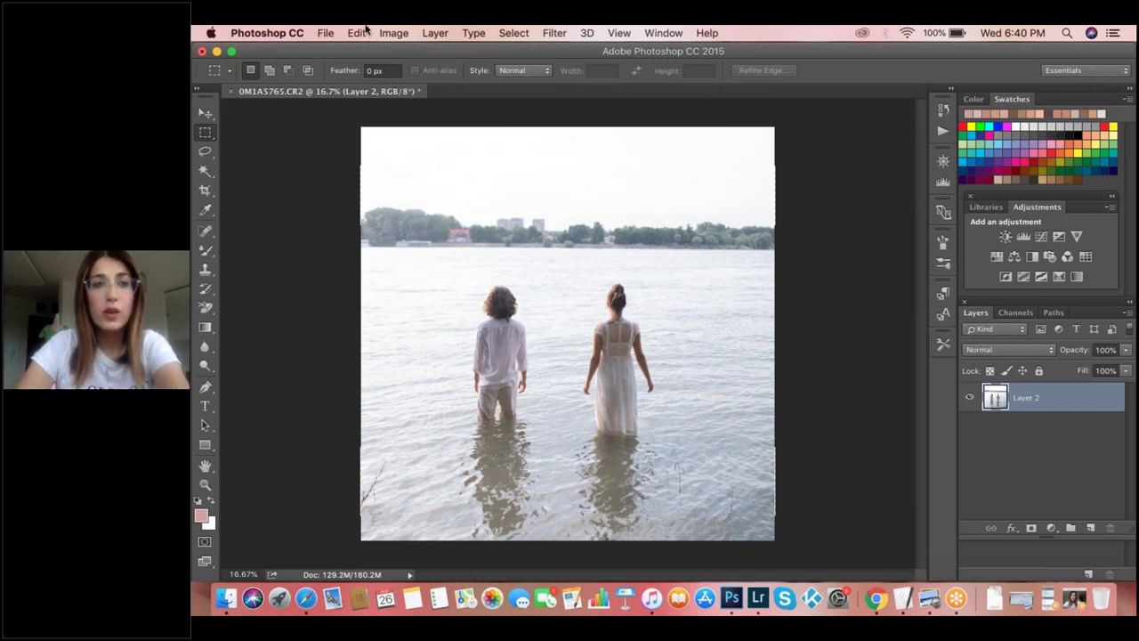
# - Open the seascape raw photo I63A3981.CR2 from the KINGSTON drive
pyautogui.click(326, 33)
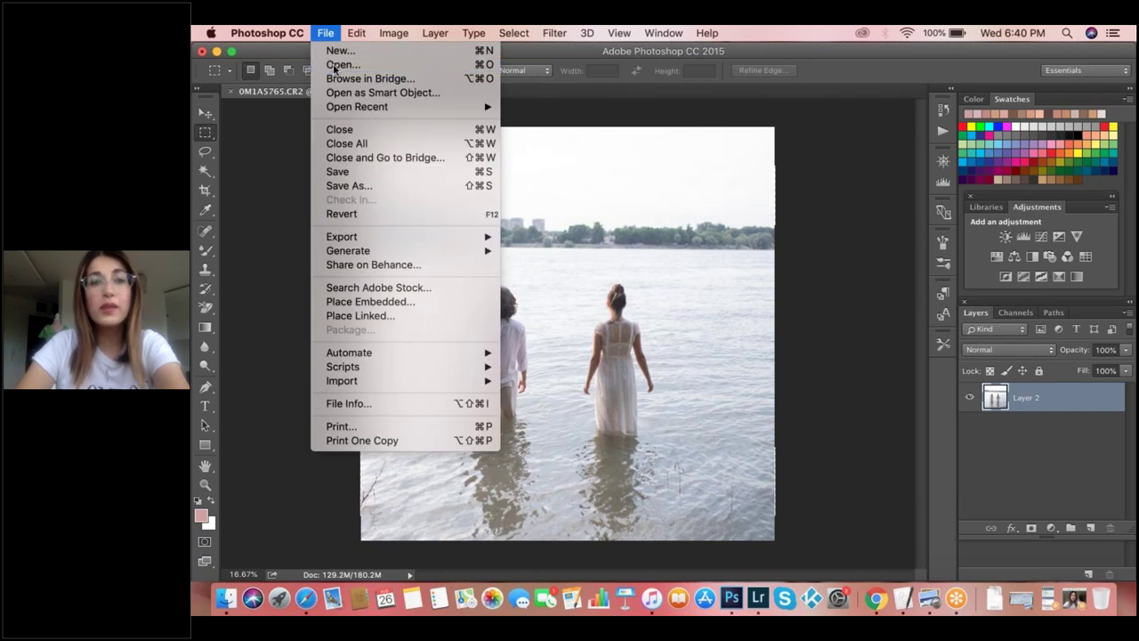
pyautogui.click(338, 65)
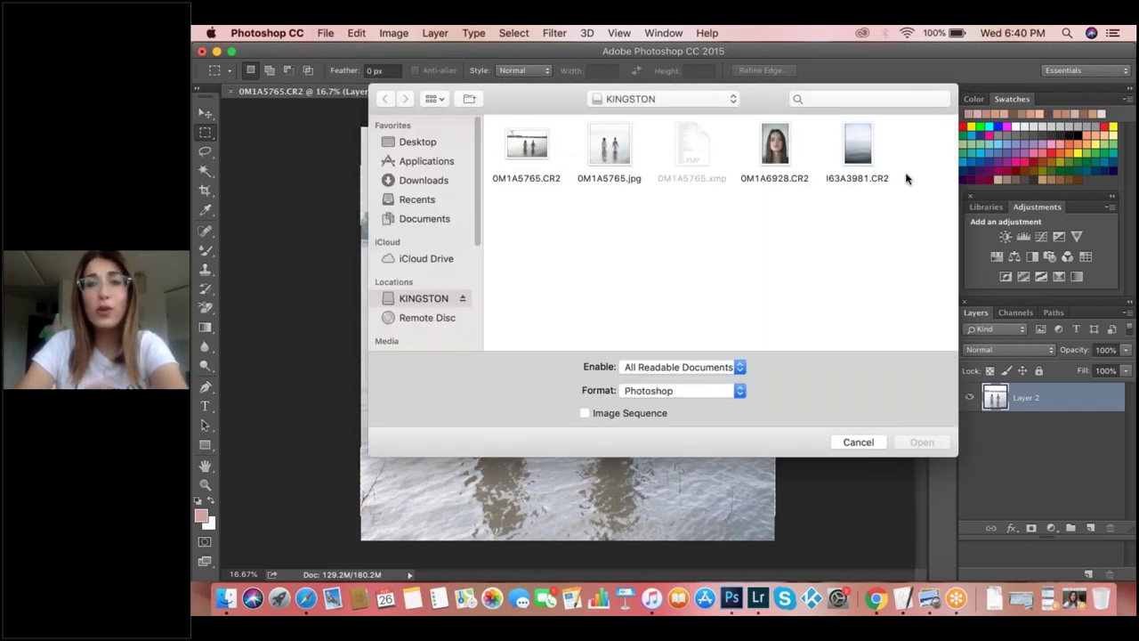
pyautogui.click(863, 157)
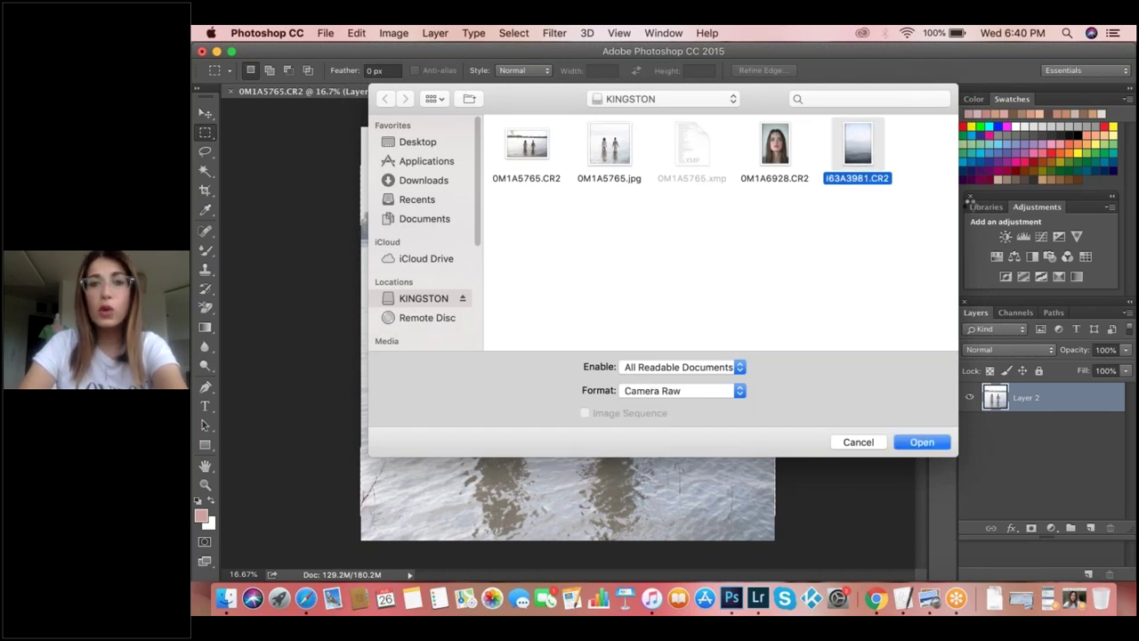
pyautogui.press('Return')
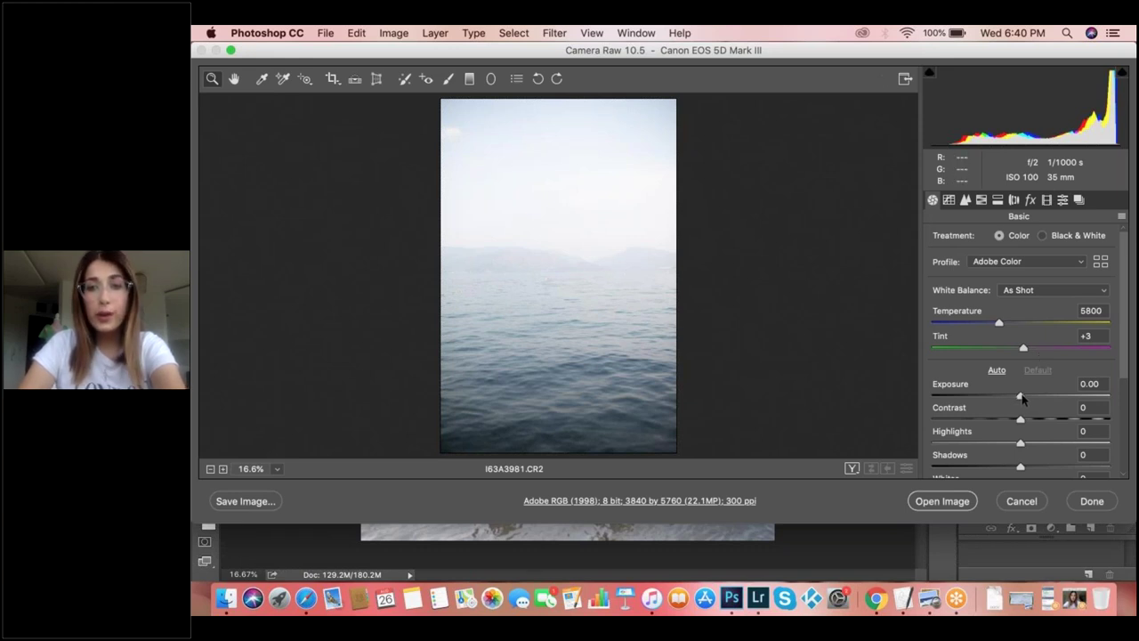
# - Set the seascape's exposure to +0.45, contrast to +10 and highlights to -63, and open it as an image
pyautogui.moveTo(1024, 399); pyautogui.dragTo(1031, 401)
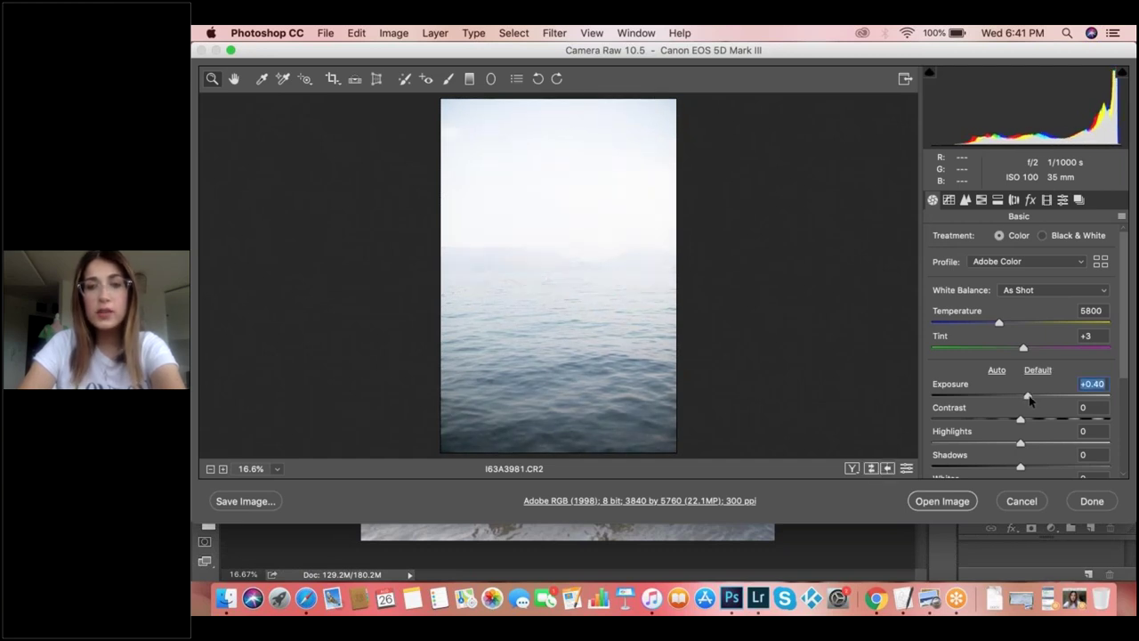
pyautogui.click(962, 443)
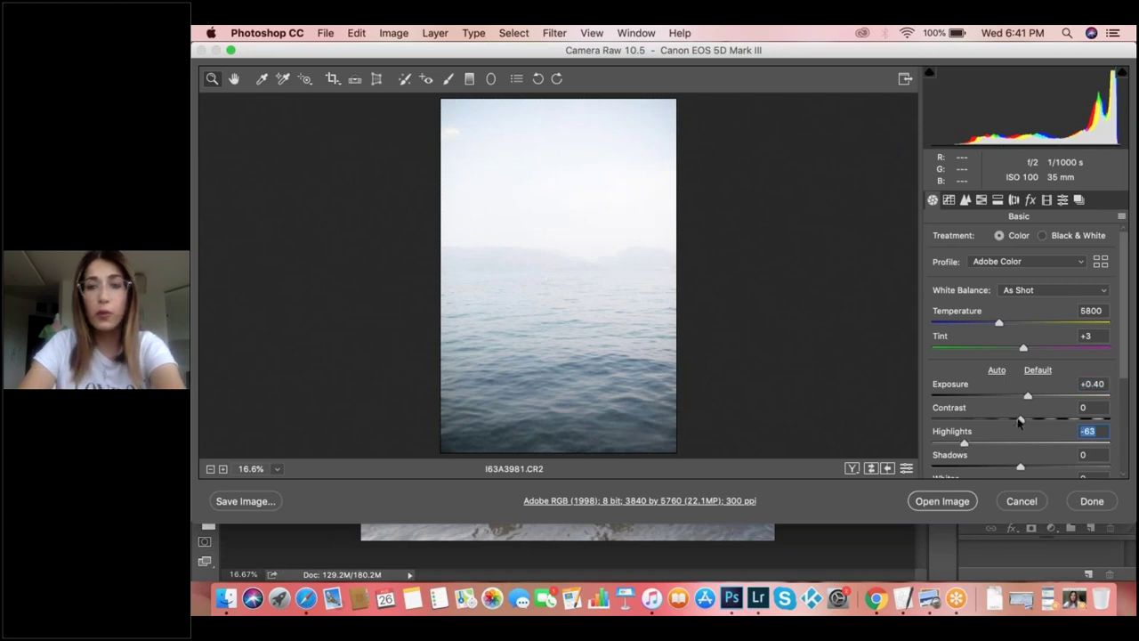
pyautogui.moveTo(1017, 422); pyautogui.dragTo(1032, 403)
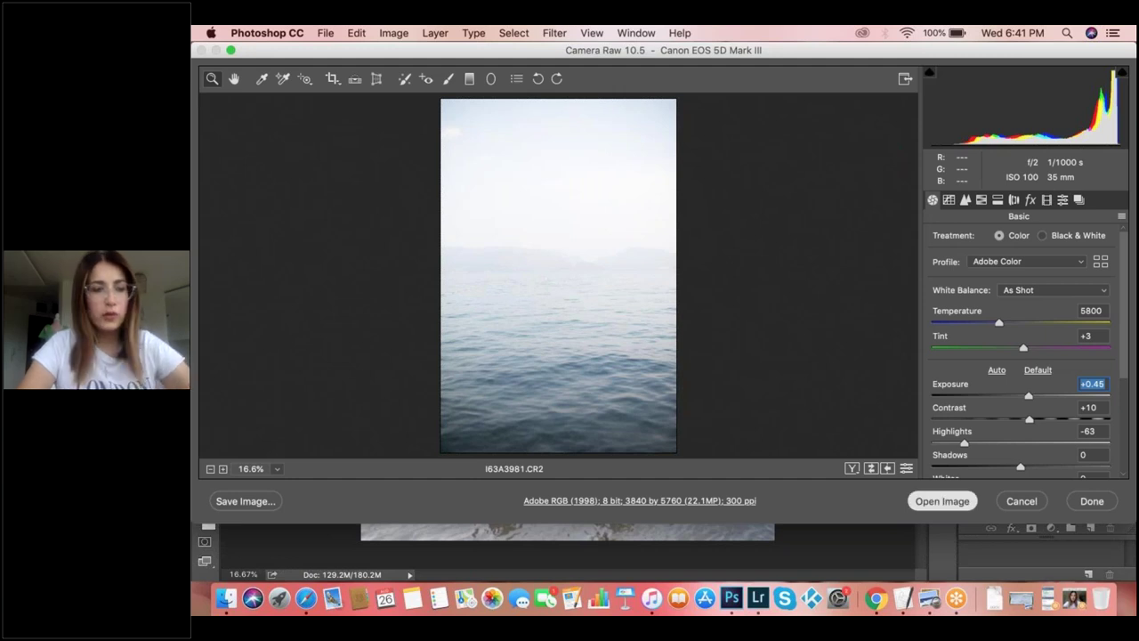
pyautogui.press('Return')
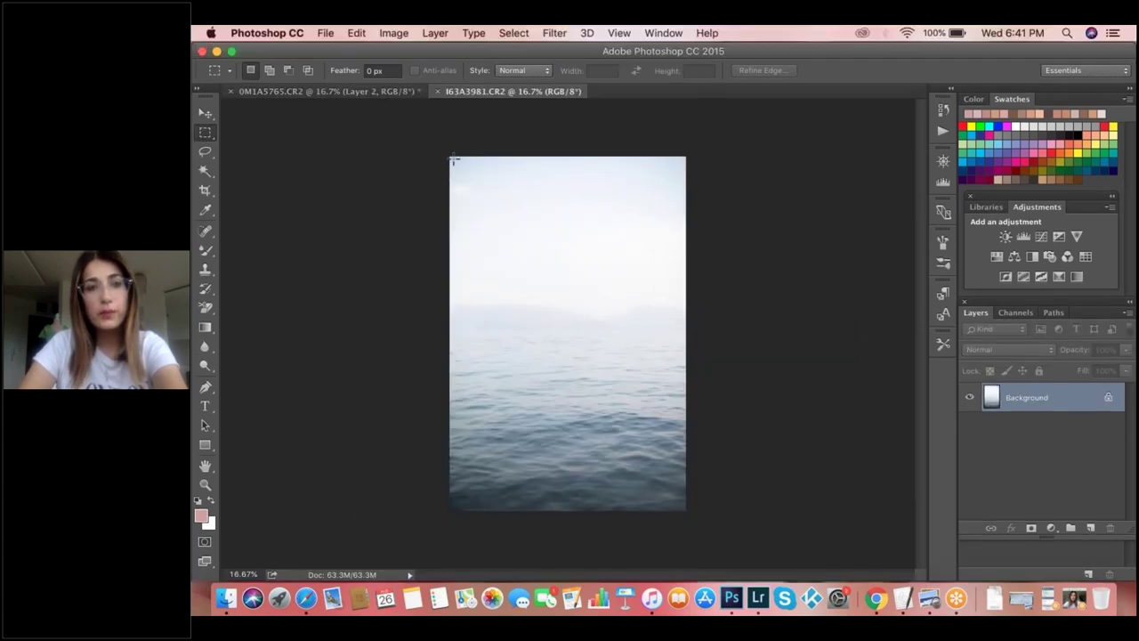
# - Copy the seascape's full-width upper part, from the sky to just below the horizon, and paste it into the 0M1A5765.CR2 document
pyautogui.moveTo(444, 154); pyautogui.dragTo(766, 351)
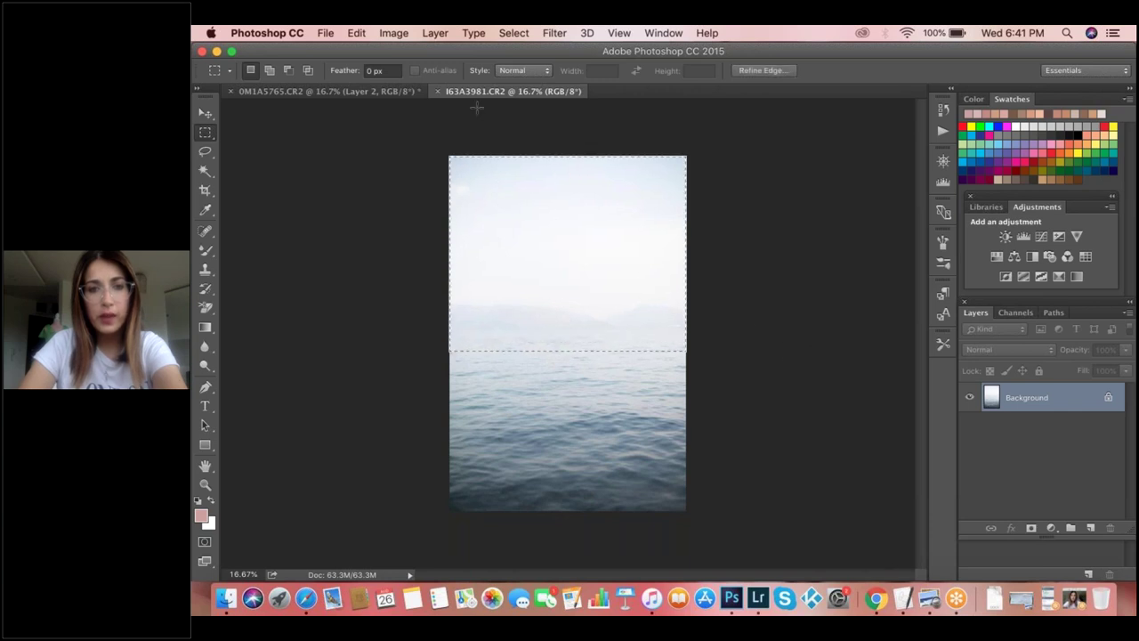
pyautogui.click(357, 33)
pyautogui.click(367, 138)
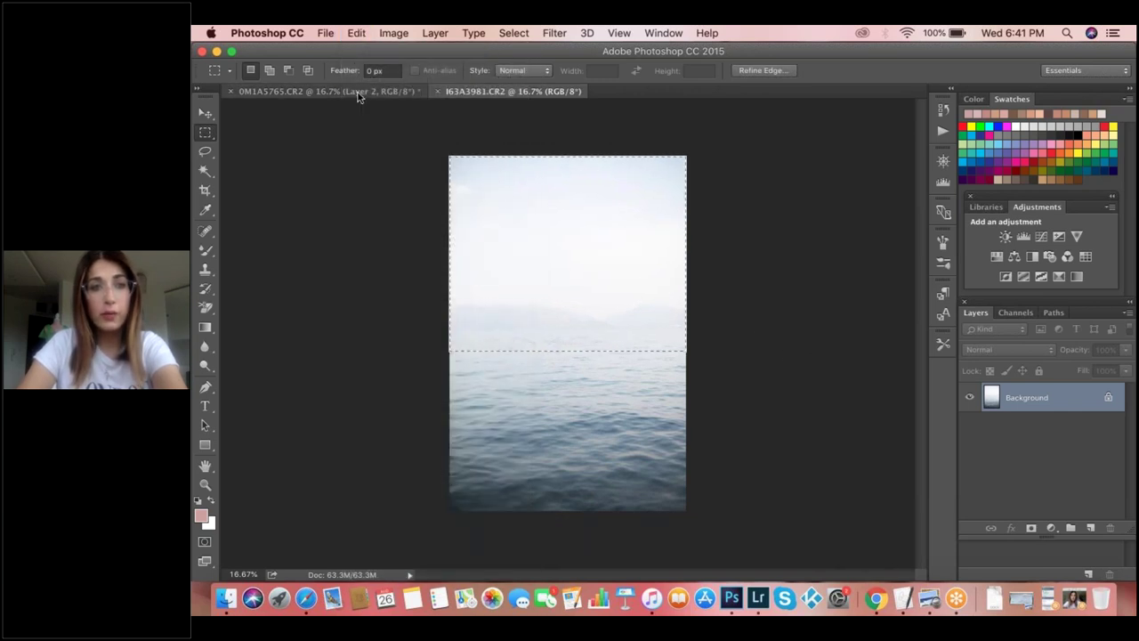
pyautogui.click(356, 91)
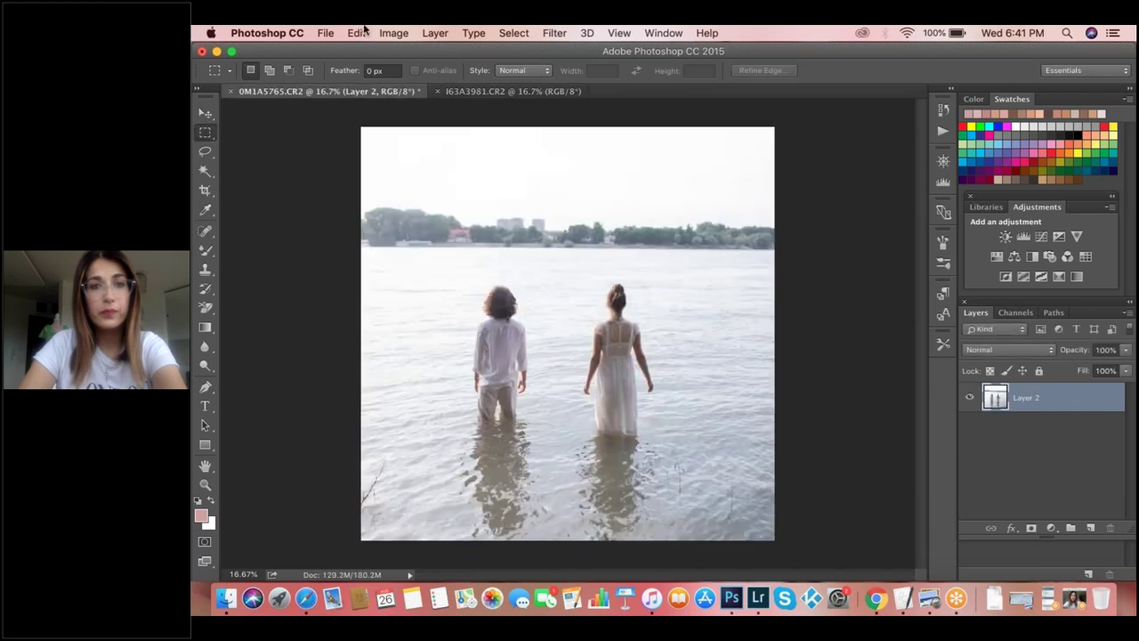
pyautogui.click(356, 33)
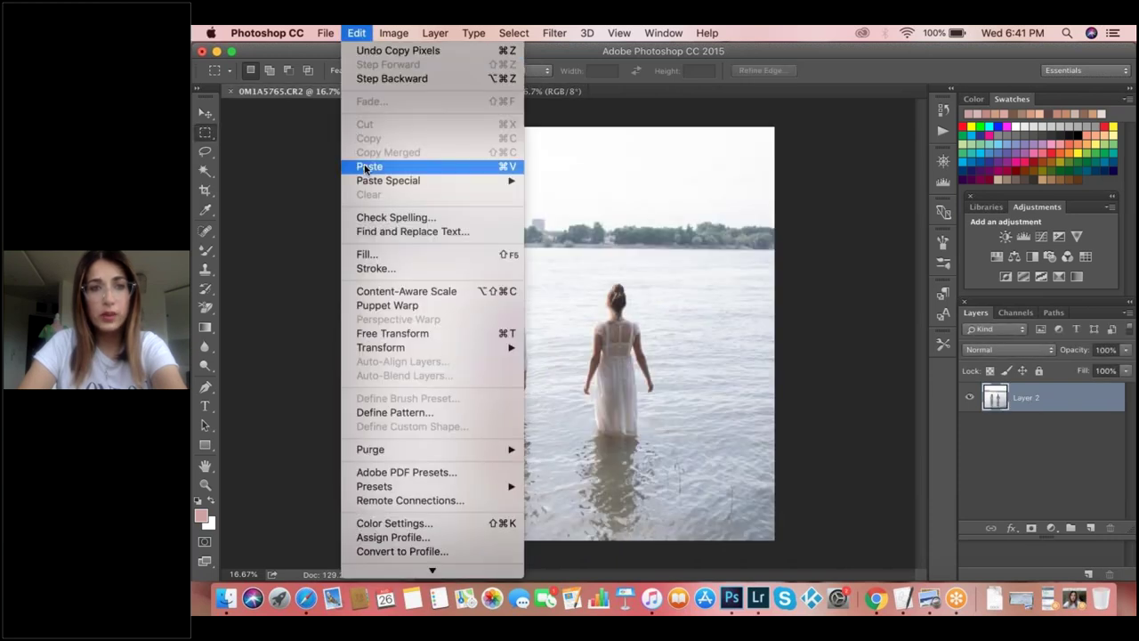
pyautogui.click(462, 169)
# - Enlarge the pasted seascape on Layer 3 and position it to cover the canvas's full width from the sky down to the two people's heads
pyautogui.click(356, 33)
pyautogui.press('super+t')
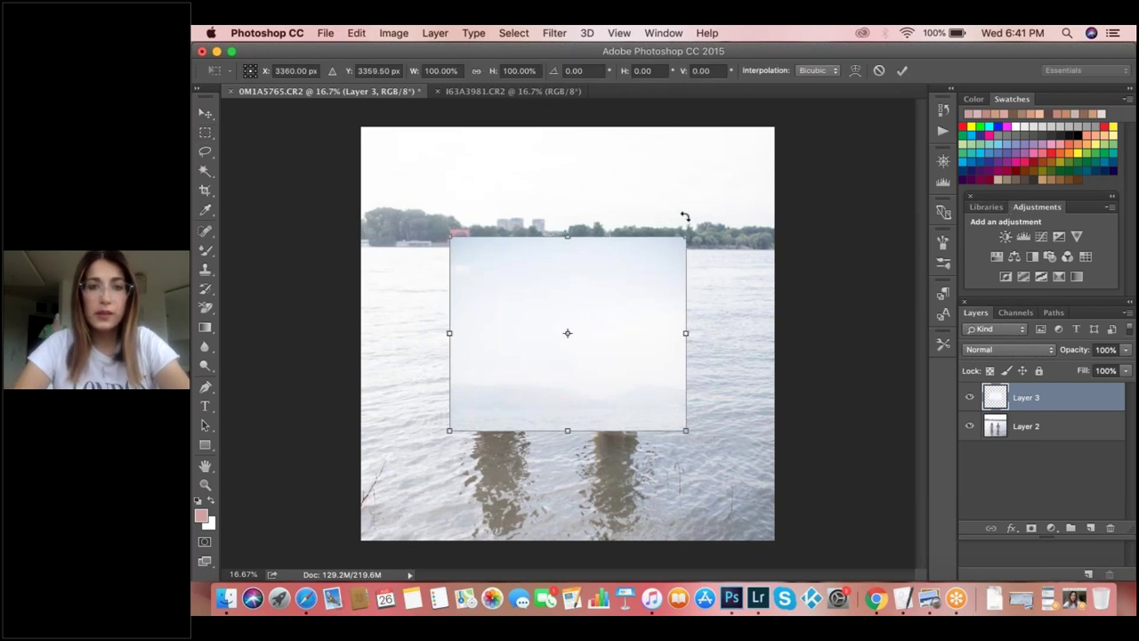
pyautogui.moveTo(736, 197); pyautogui.dragTo(809, 134)
pyautogui.moveTo(449, 134); pyautogui.dragTo(377, 98)
pyautogui.moveTo(513, 196); pyautogui.dragTo(597, 183)
pyautogui.press('Return')
pyautogui.press('m')
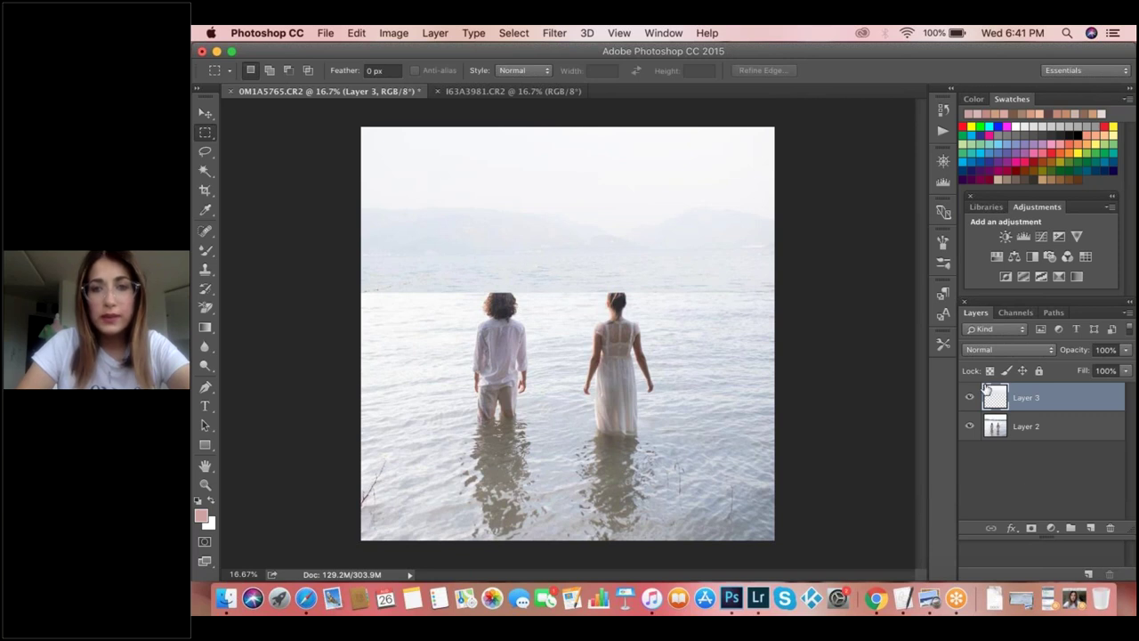
# - Add a layer mask to Layer 3 and set up a soft black brush with 28% opacity and 1040 px size
pyautogui.click(1032, 529)
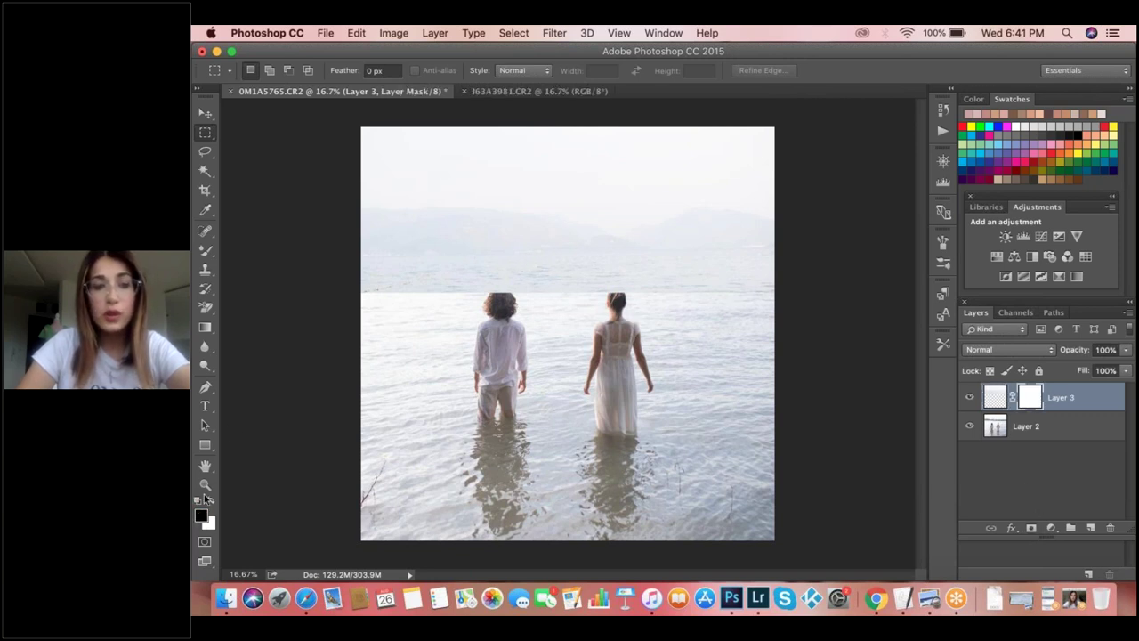
pyautogui.click(205, 485)
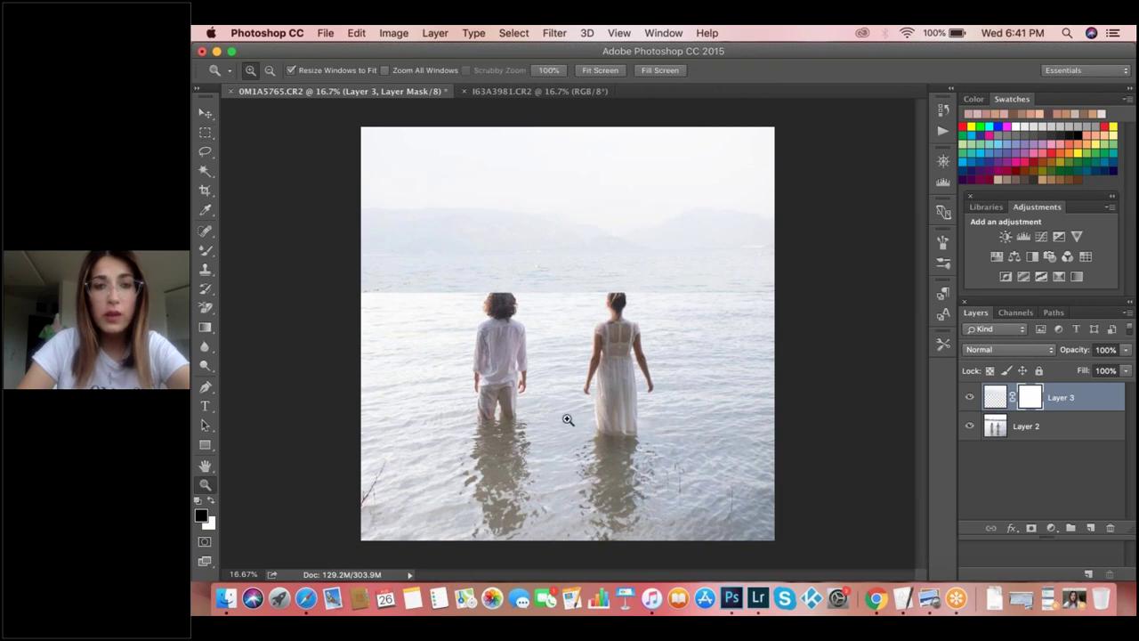
pyautogui.click(566, 418)
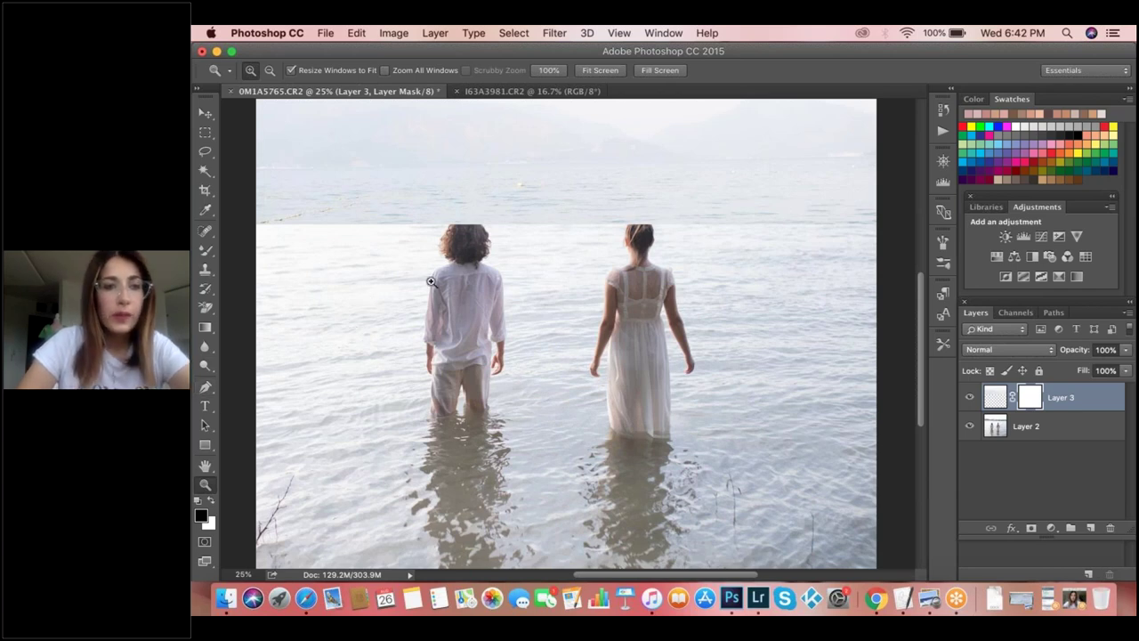
pyautogui.click(447, 182)
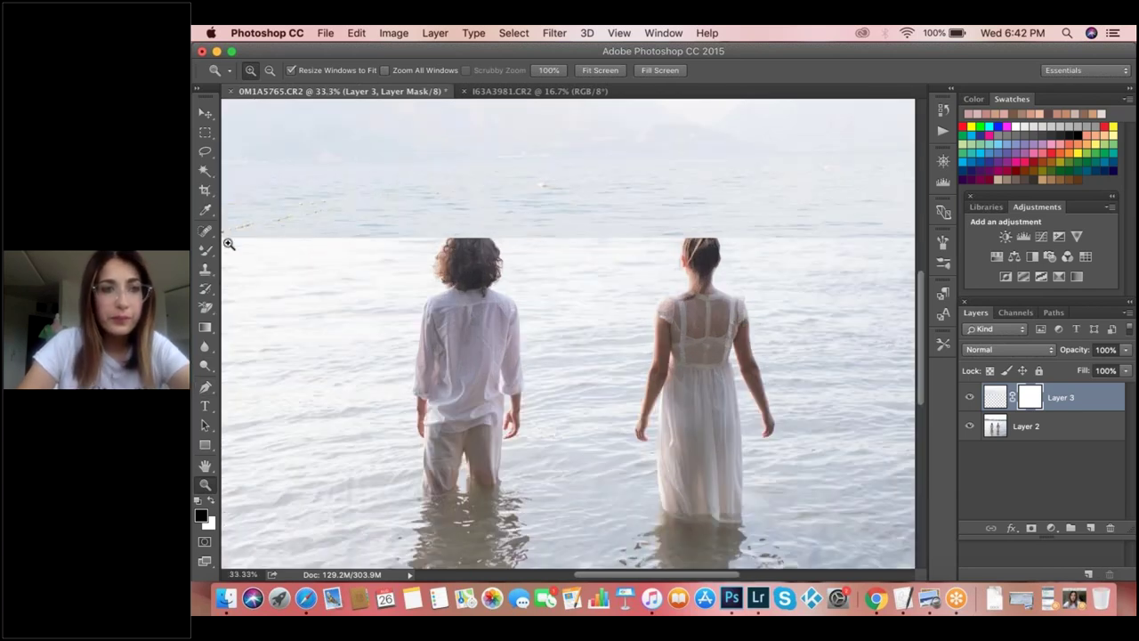
pyautogui.click(205, 250)
pyautogui.click(255, 246)
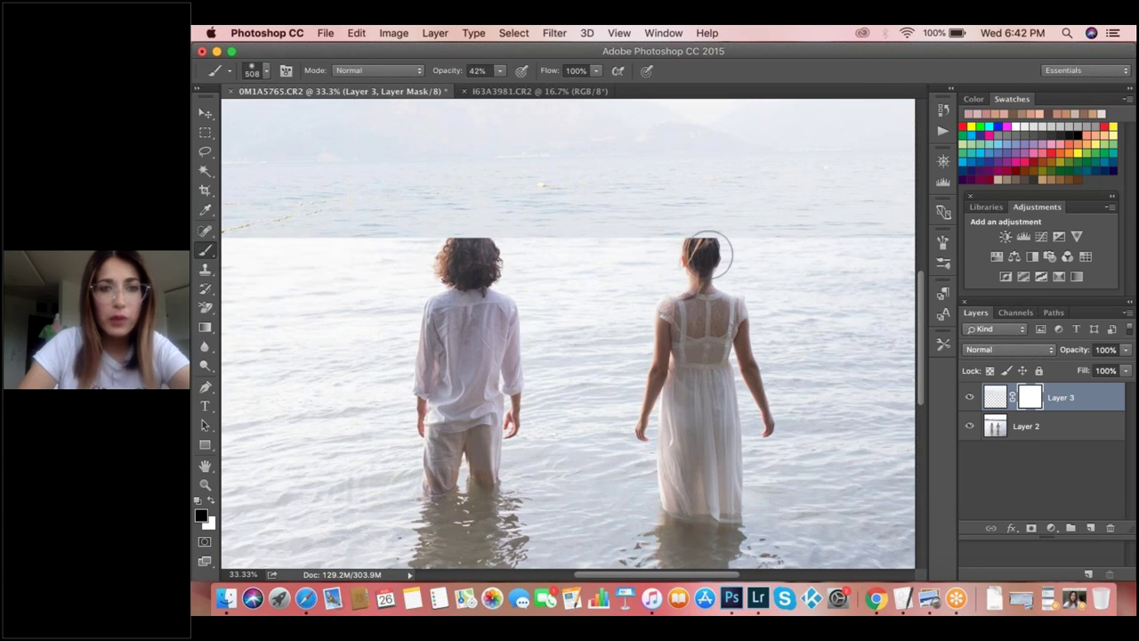
pyautogui.rightClick(715, 255)
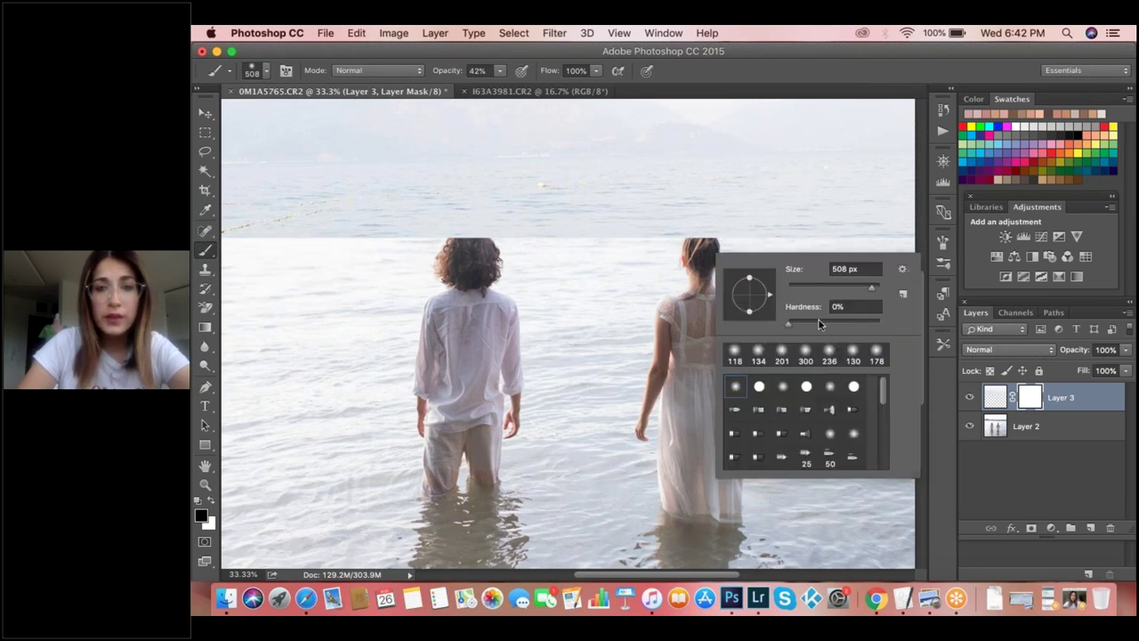
pyautogui.click(501, 70)
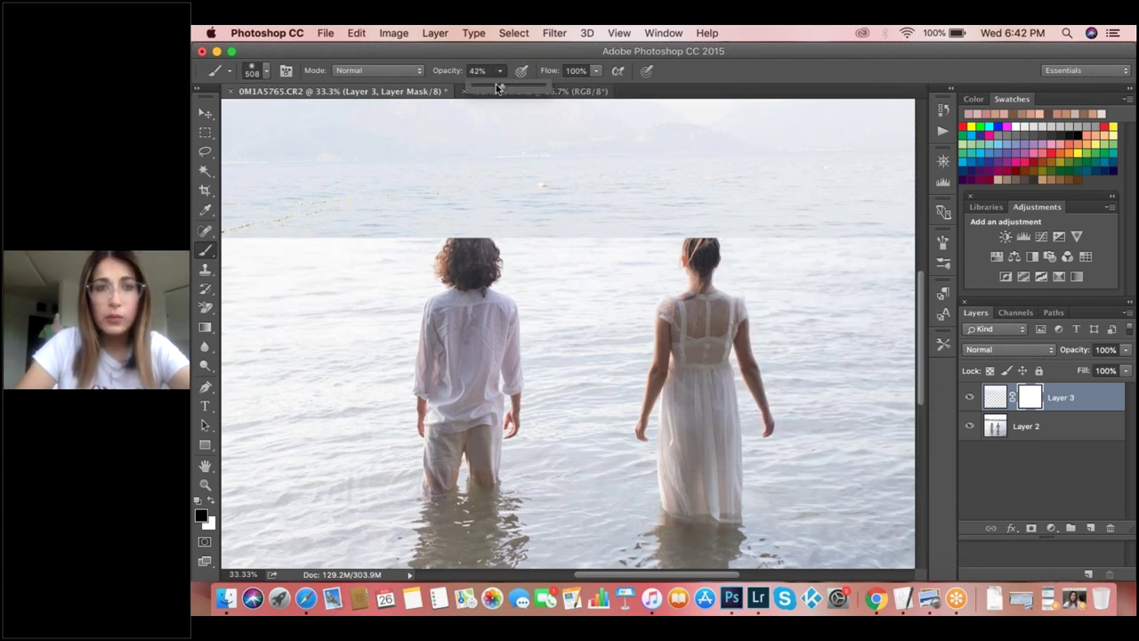
pyautogui.rightClick(651, 189)
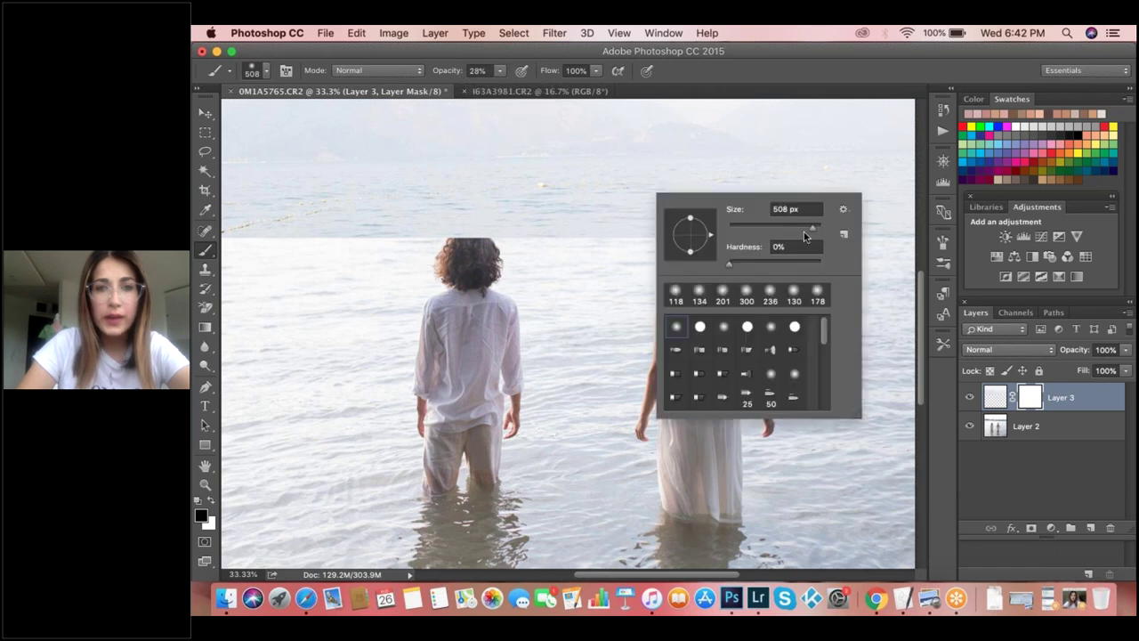
pyautogui.moveTo(811, 231); pyautogui.dragTo(813, 229)
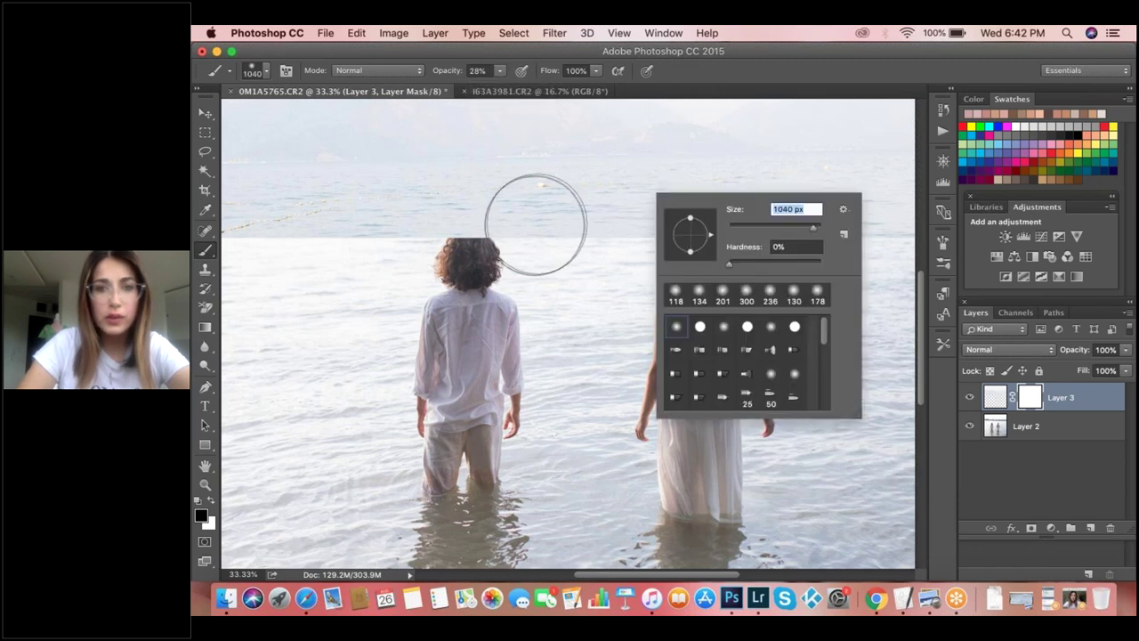
# - Paint on Layer 3's mask over both heads and along the water seam to blend the seascape, raising the brush opacity to 41%
pyautogui.click(521, 239)
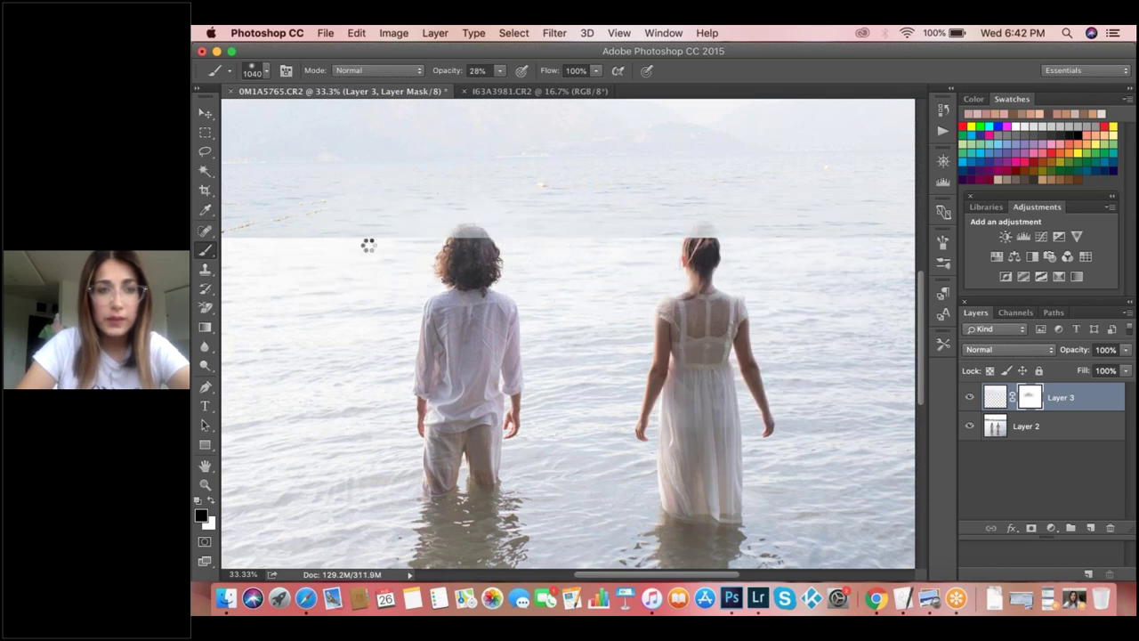
pyautogui.click(325, 242)
pyautogui.click(466, 238)
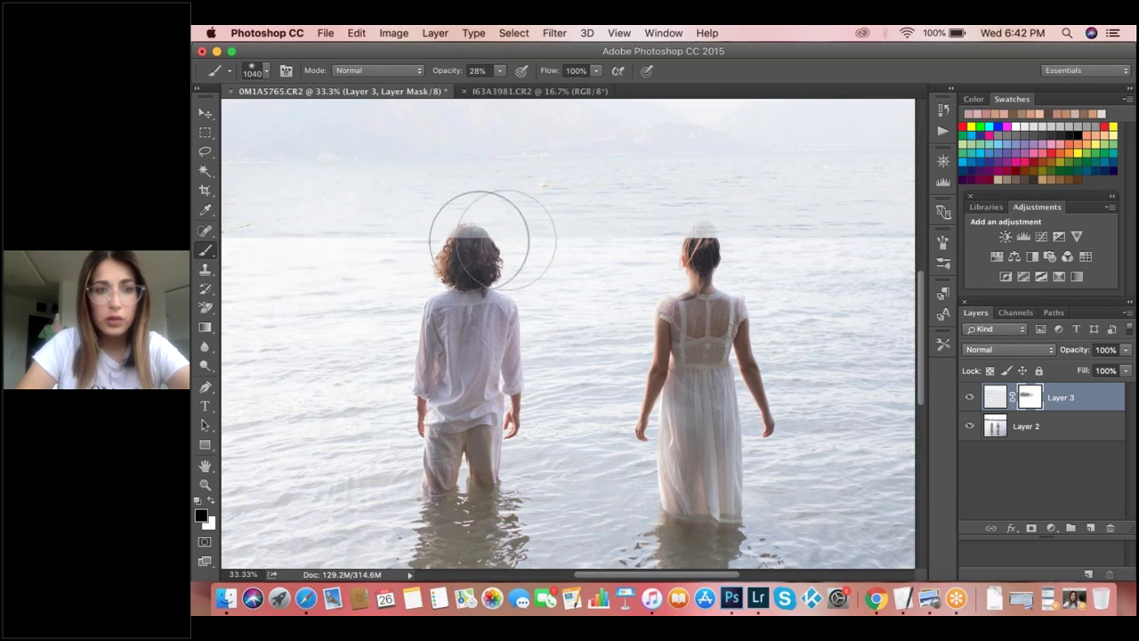
pyautogui.click(704, 240)
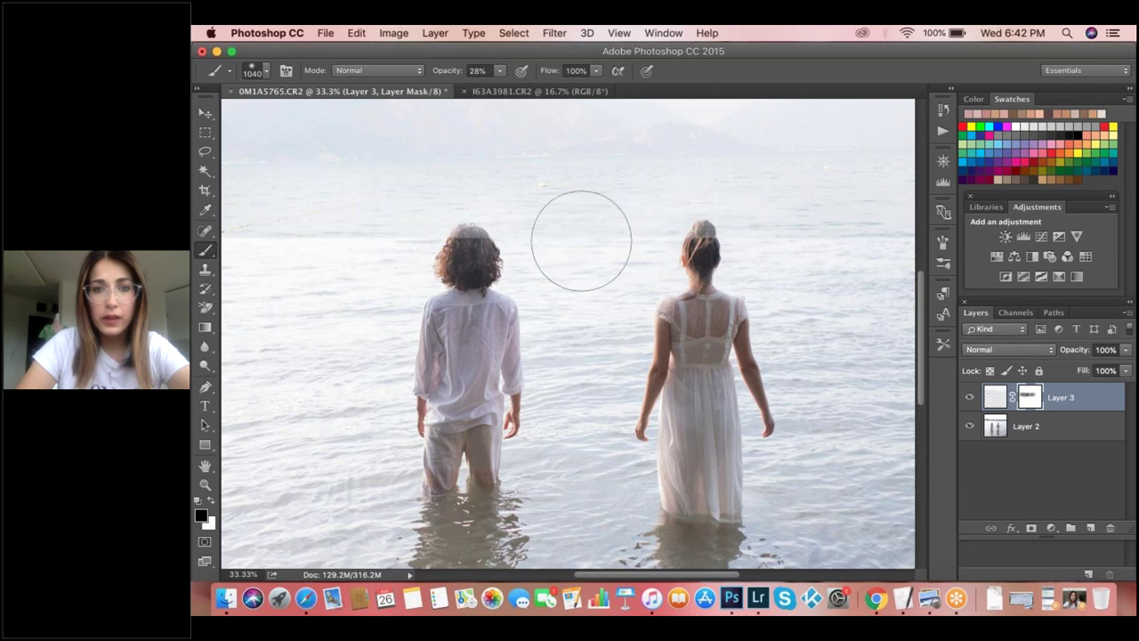
pyautogui.click(686, 227)
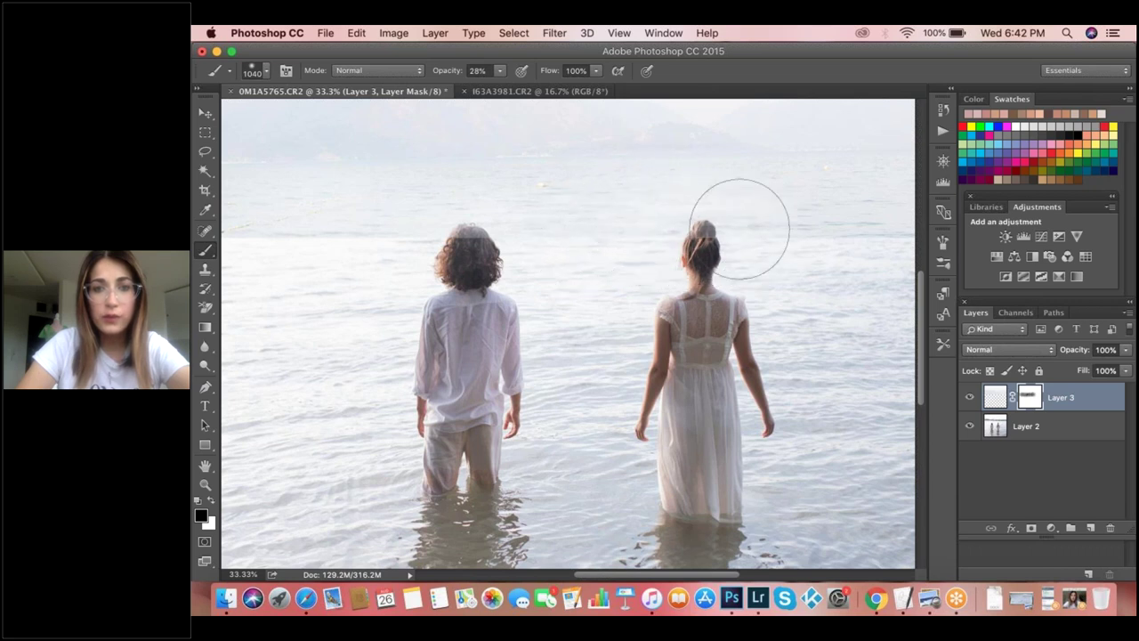
pyautogui.moveTo(500, 70); pyautogui.dragTo(512, 90)
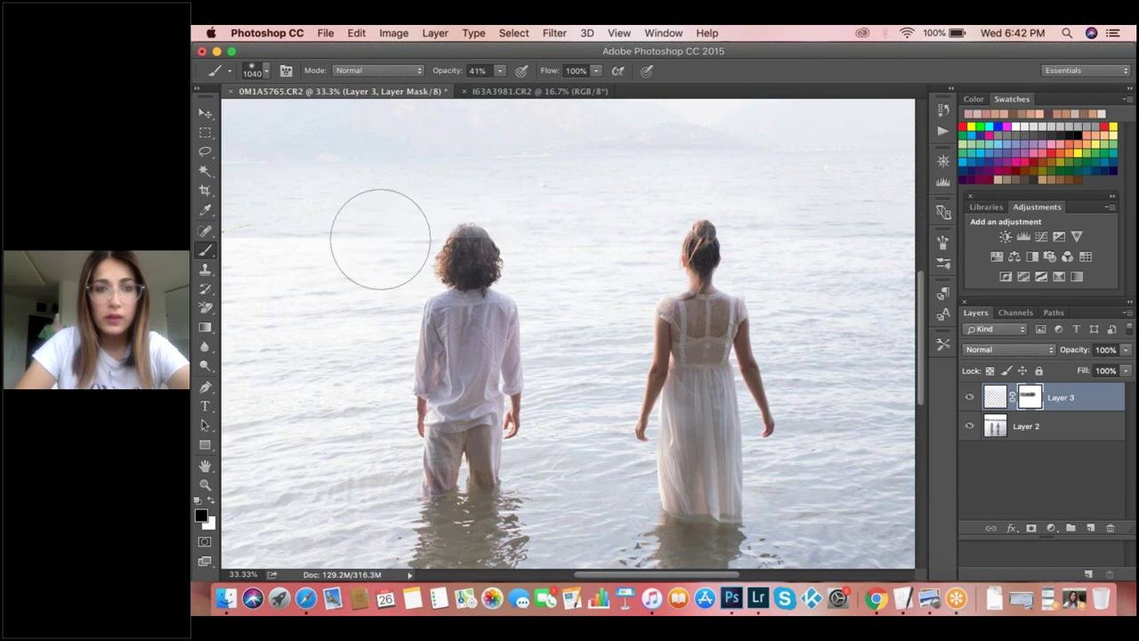
pyautogui.click(294, 220)
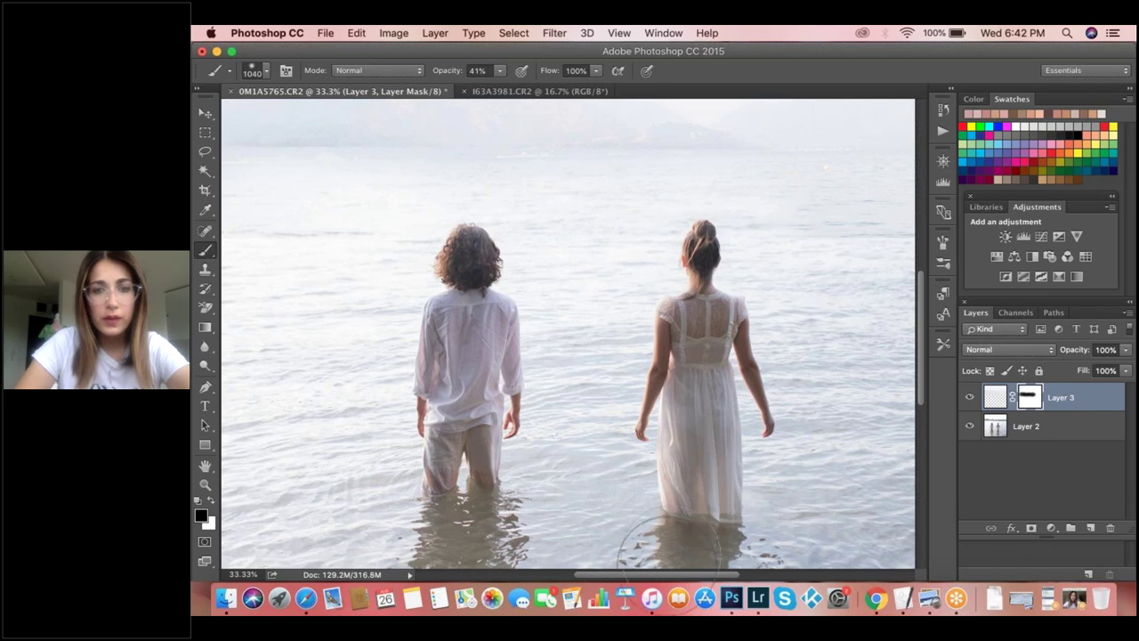
# - Finish blending Layer 3's mask across the water to the canvas's side edges, toggling the layer's visibility to check the seam
pyautogui.moveTo(705, 574); pyautogui.dragTo(750, 575)
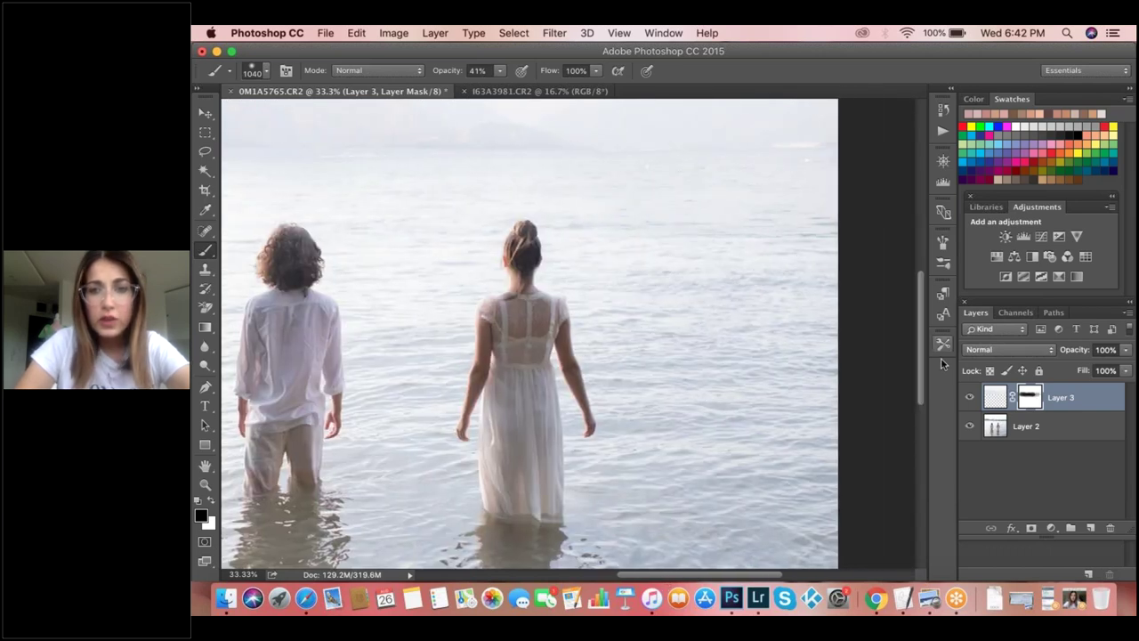
pyautogui.click(968, 398)
pyautogui.click(968, 398)
pyautogui.click(968, 398)
pyautogui.click(969, 397)
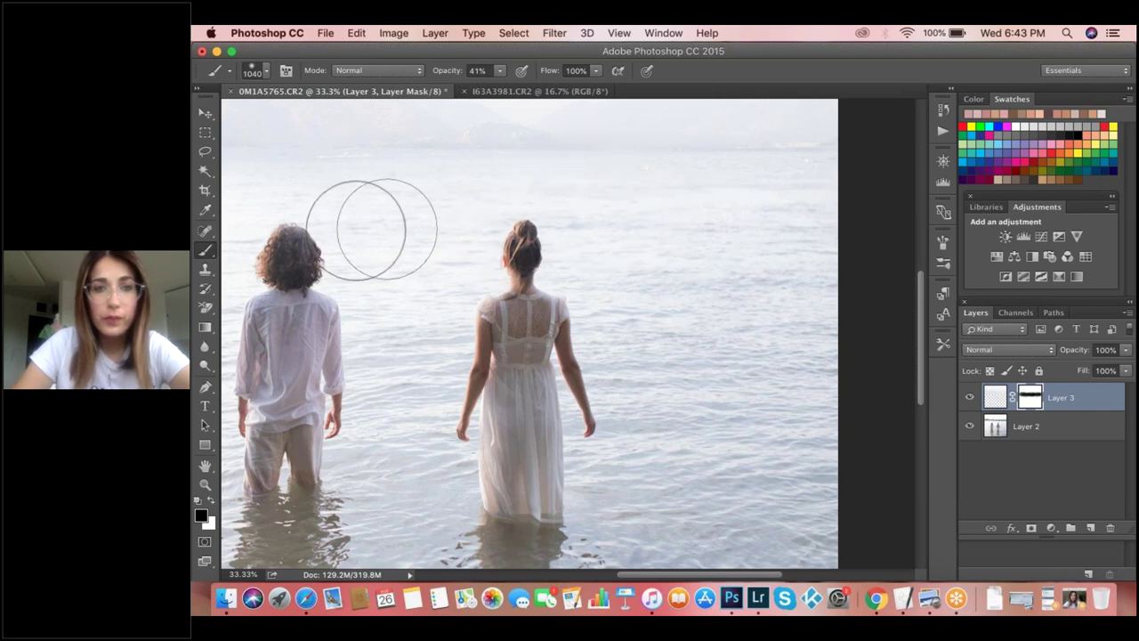
pyautogui.moveTo(653, 573); pyautogui.dragTo(565, 573)
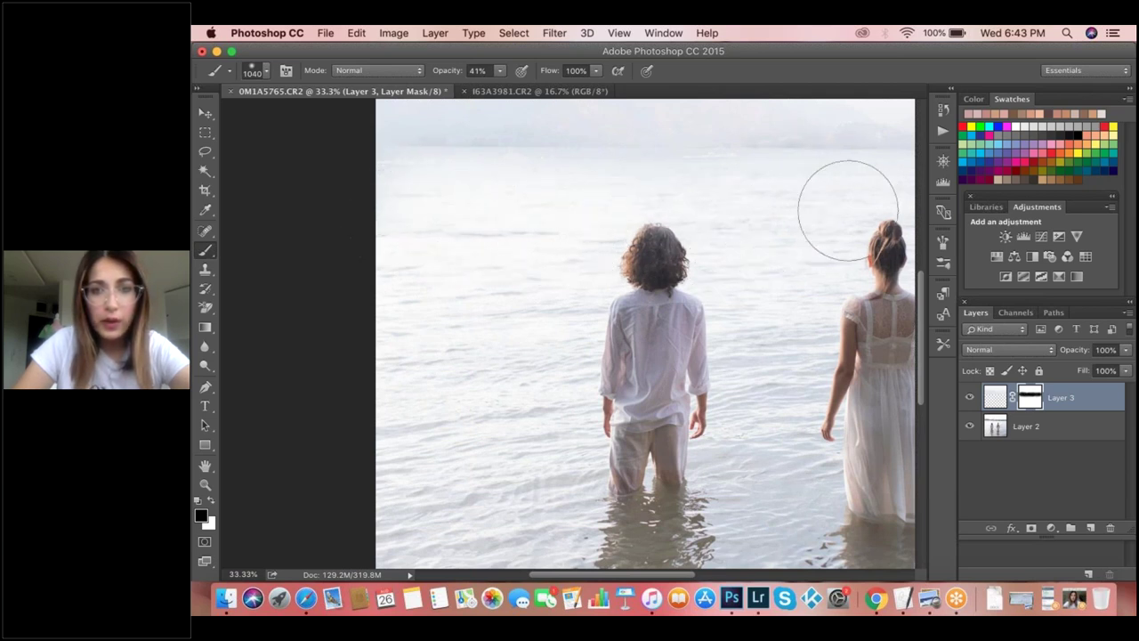
pyautogui.click(970, 397)
pyautogui.click(970, 397)
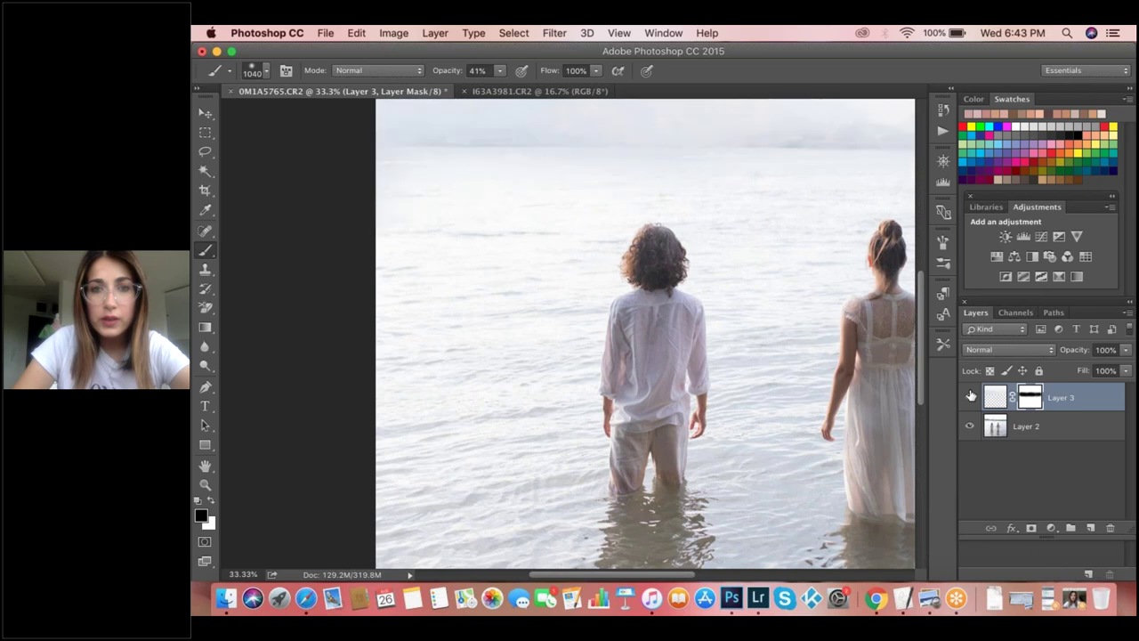
pyautogui.click(970, 397)
pyautogui.click(970, 397)
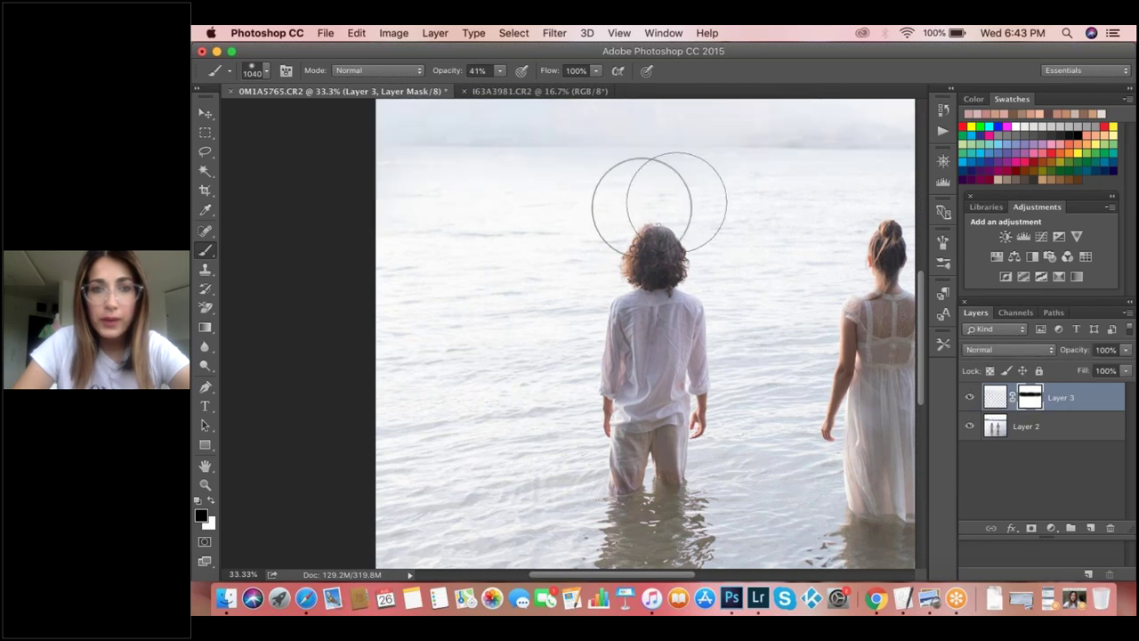
# - Inspect the horizon and both heads up close with Layer 3 toggled, reducing the soft mask brush to 332 px
pyautogui.click(204, 484)
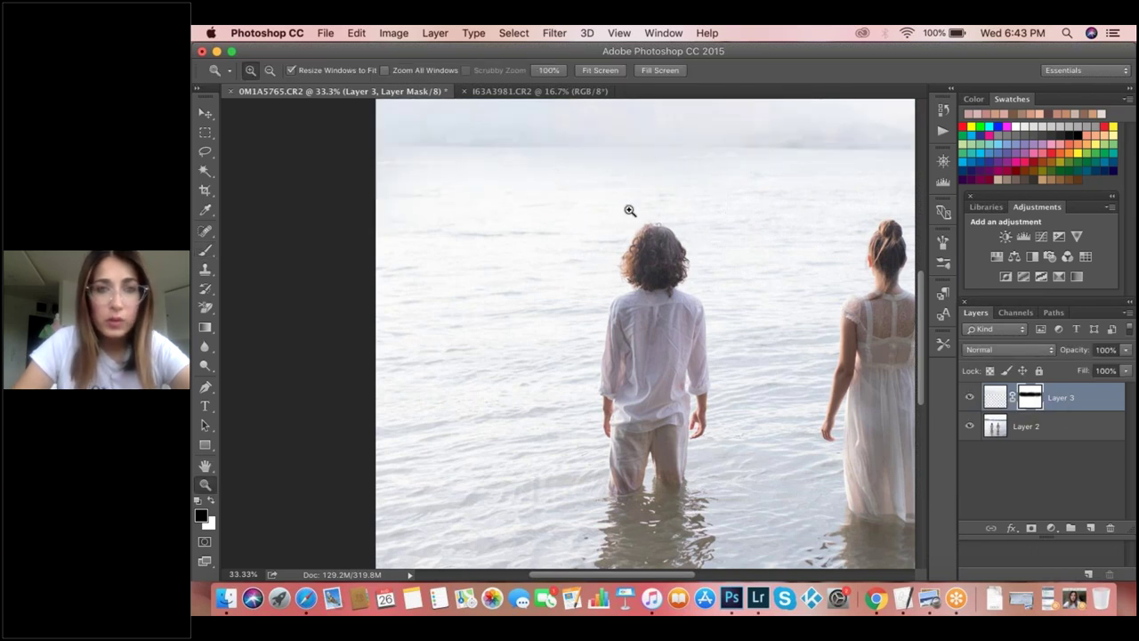
pyautogui.click(647, 242)
pyautogui.scroll(-3, 650, 243)
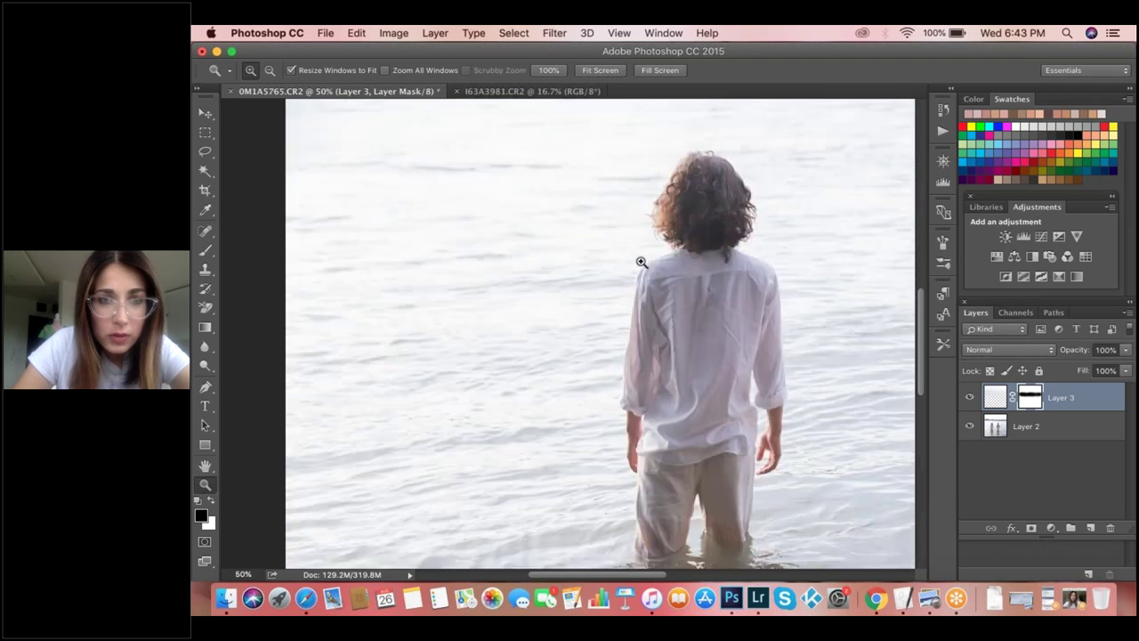
pyautogui.scroll(5, 641, 267)
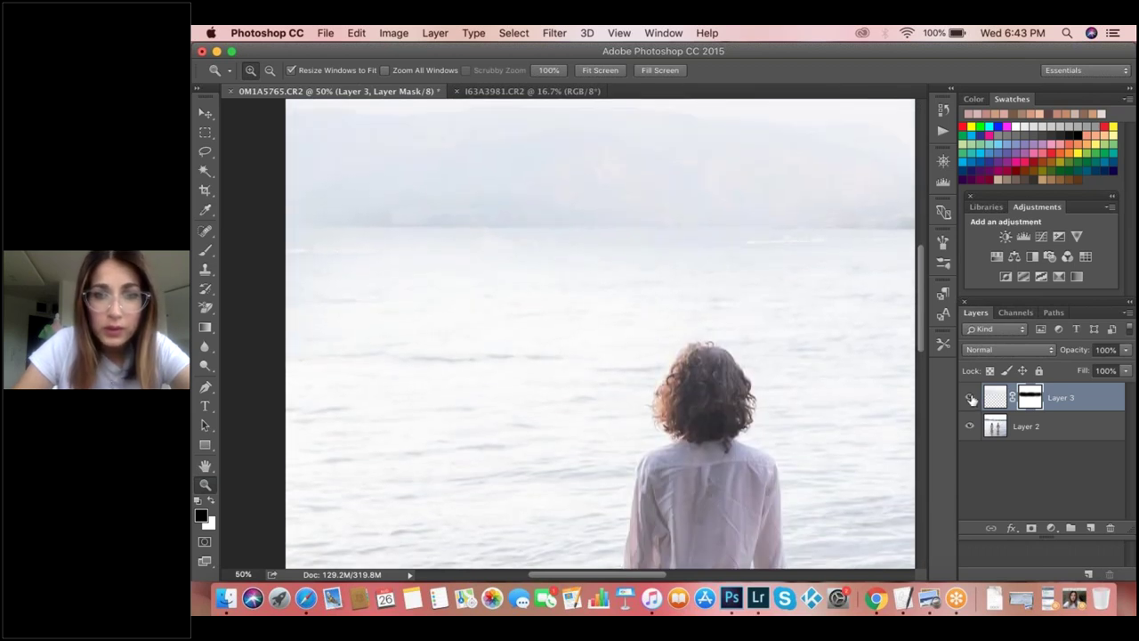
pyautogui.click(970, 398)
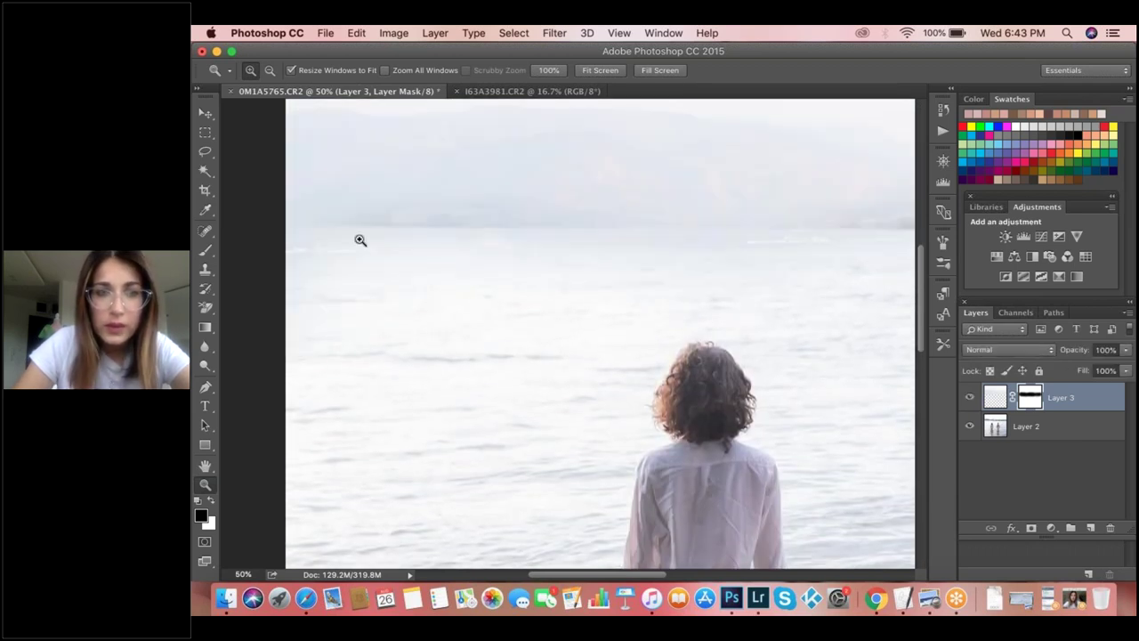
pyautogui.click(208, 251)
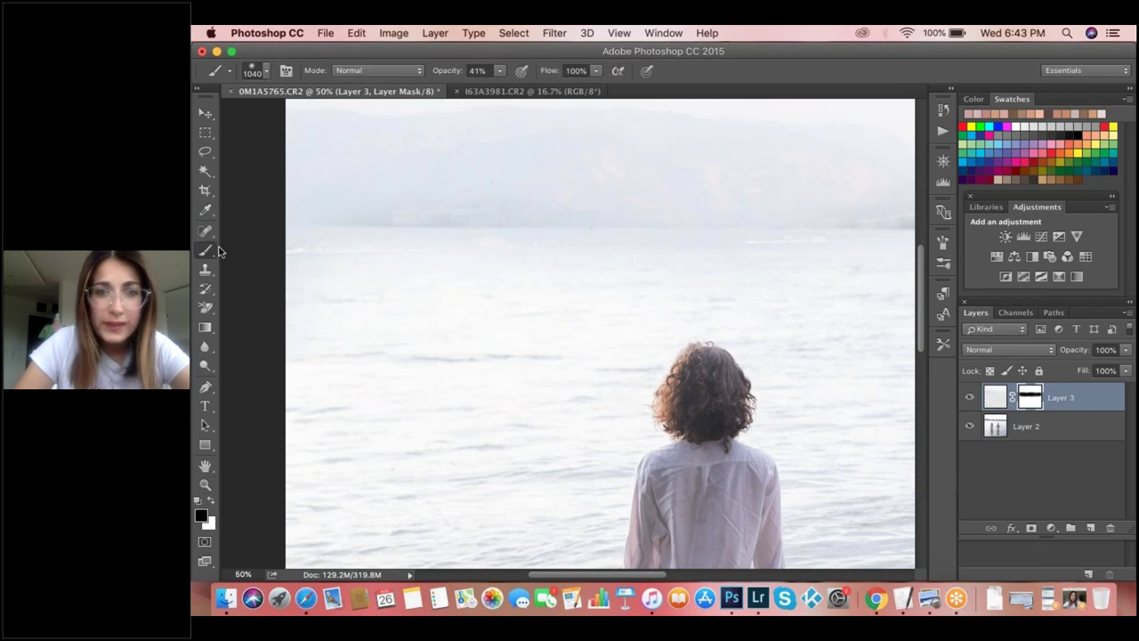
pyautogui.rightClick(676, 264)
pyautogui.write('332')
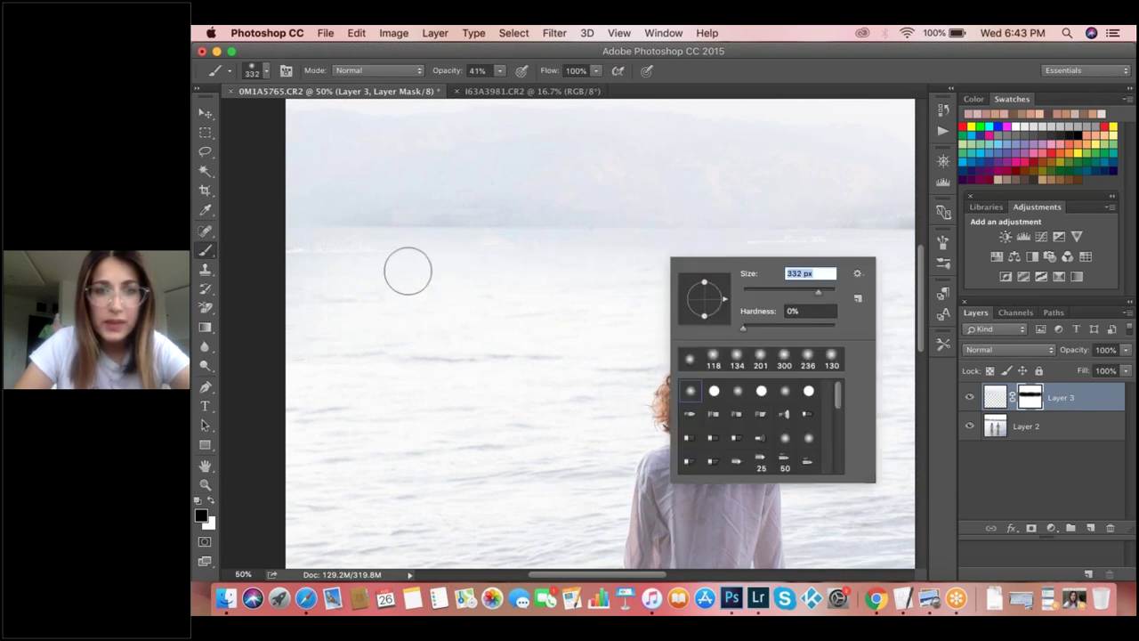
pyautogui.press('Return')
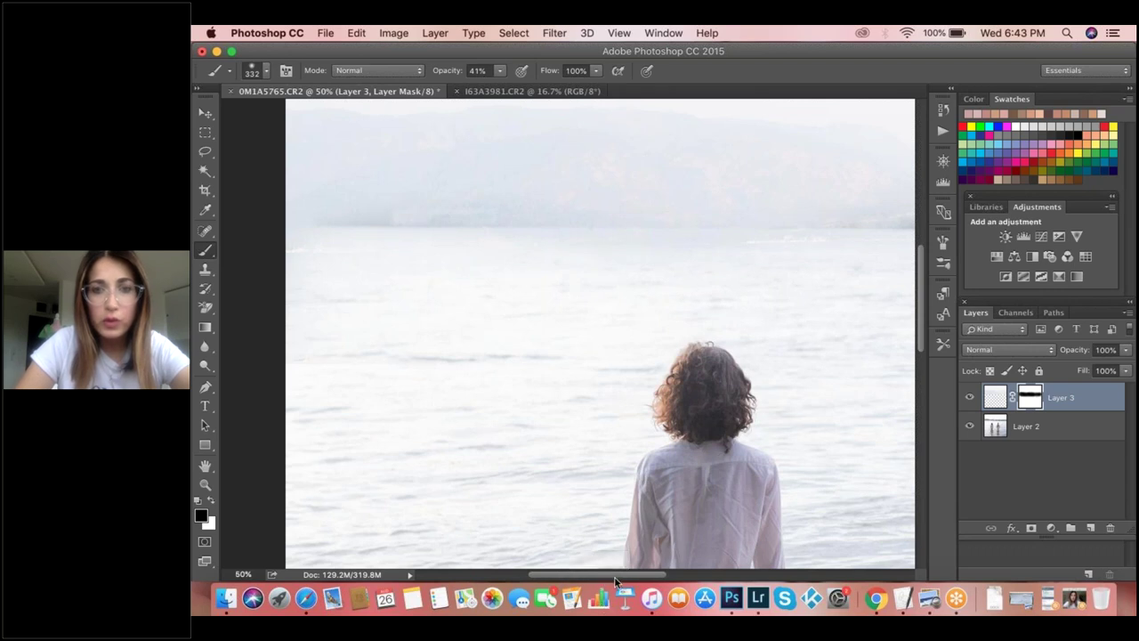
pyautogui.hscroll(10, 646, 344)
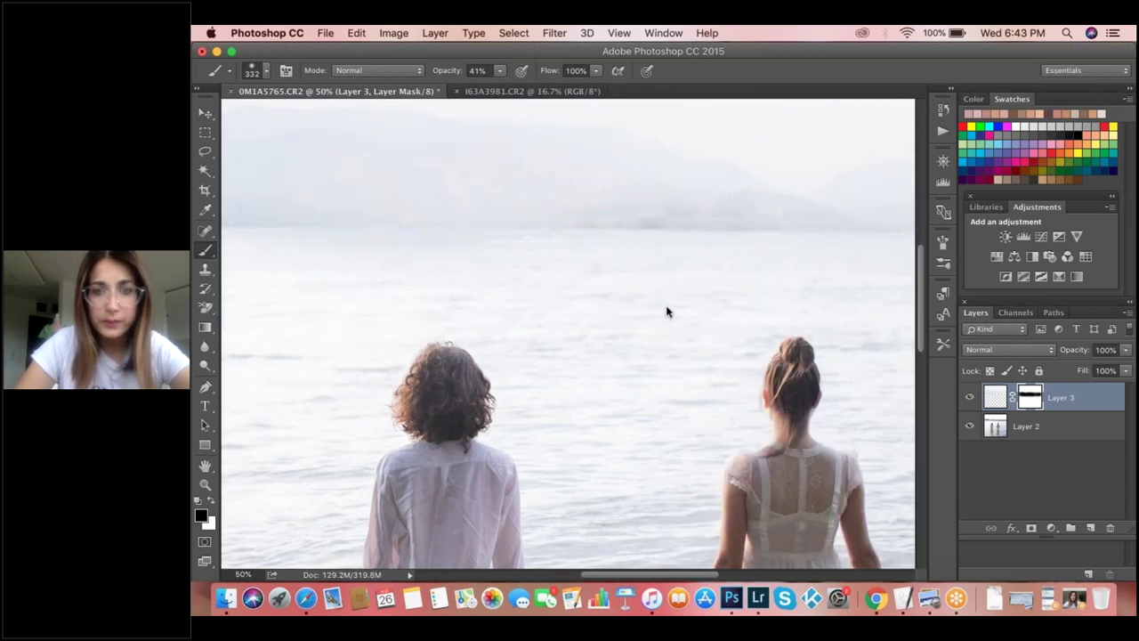
pyautogui.hscroll(4, 666, 311)
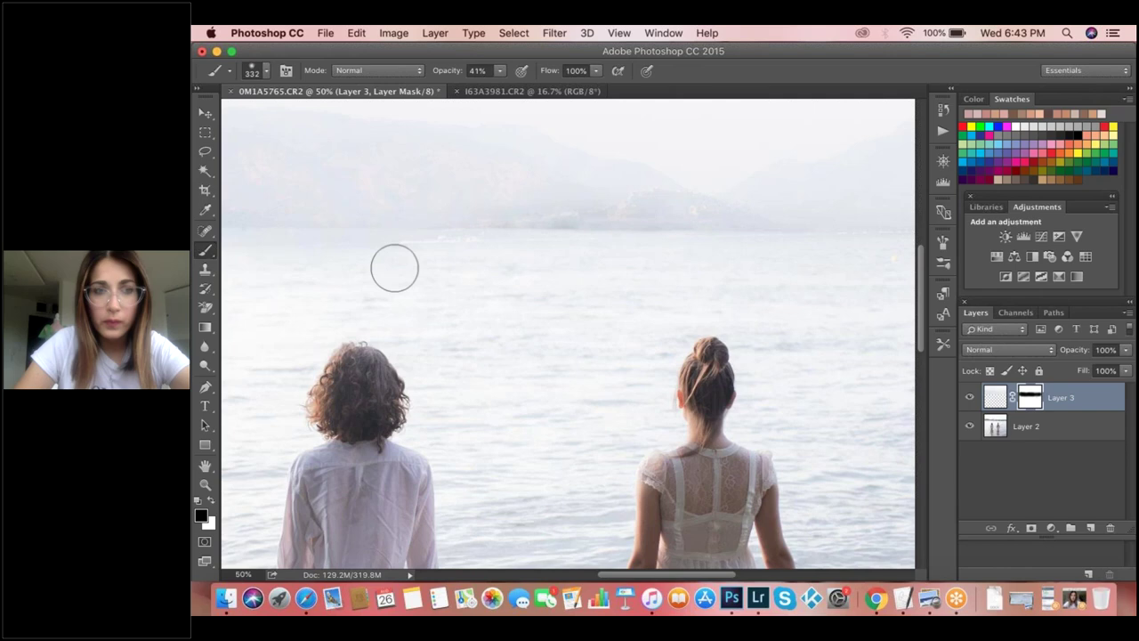
pyautogui.click(205, 484)
pyautogui.click(271, 70)
pyautogui.click(609, 274)
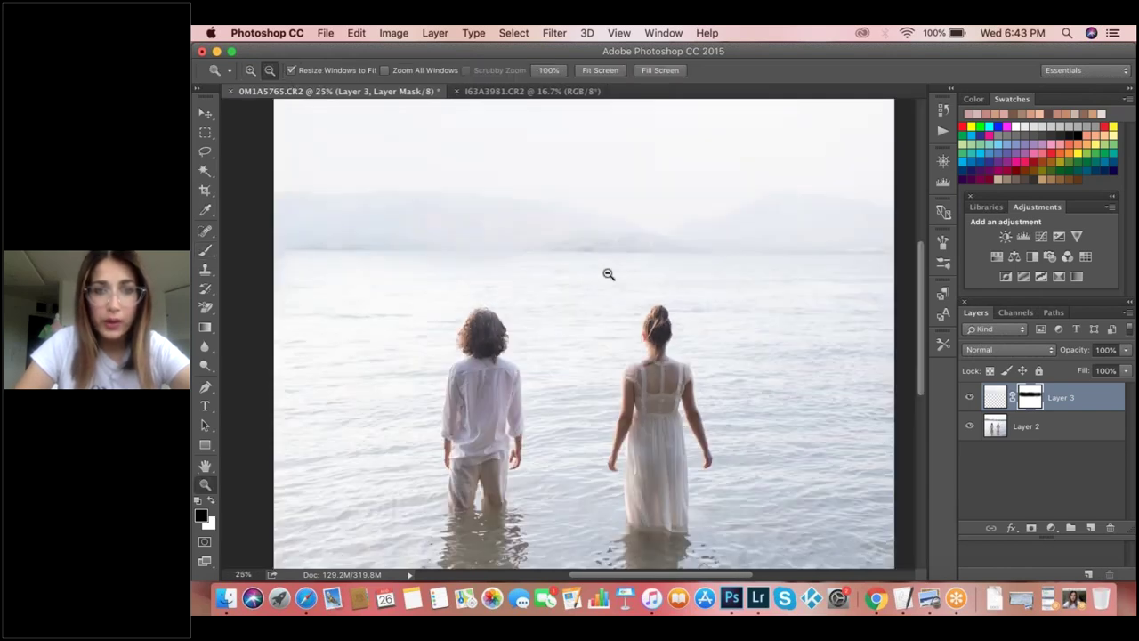
pyautogui.click(609, 275)
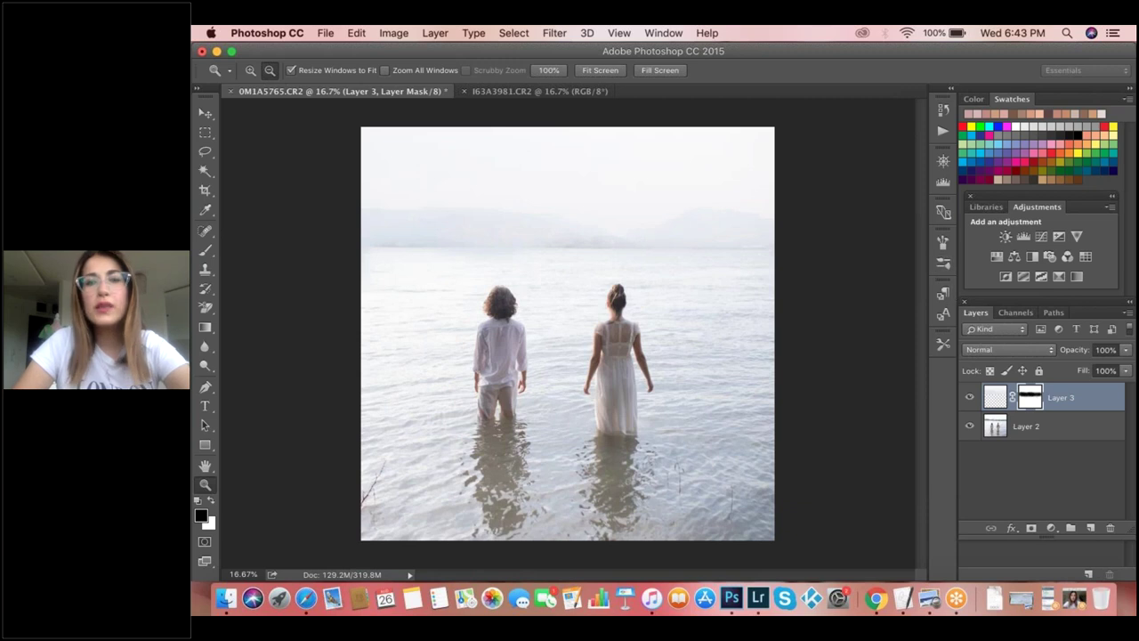
# - Reduce the saturation of Layer 3's seascape image to -6 with a Hue/Saturation adjustment
pyautogui.click(995, 397)
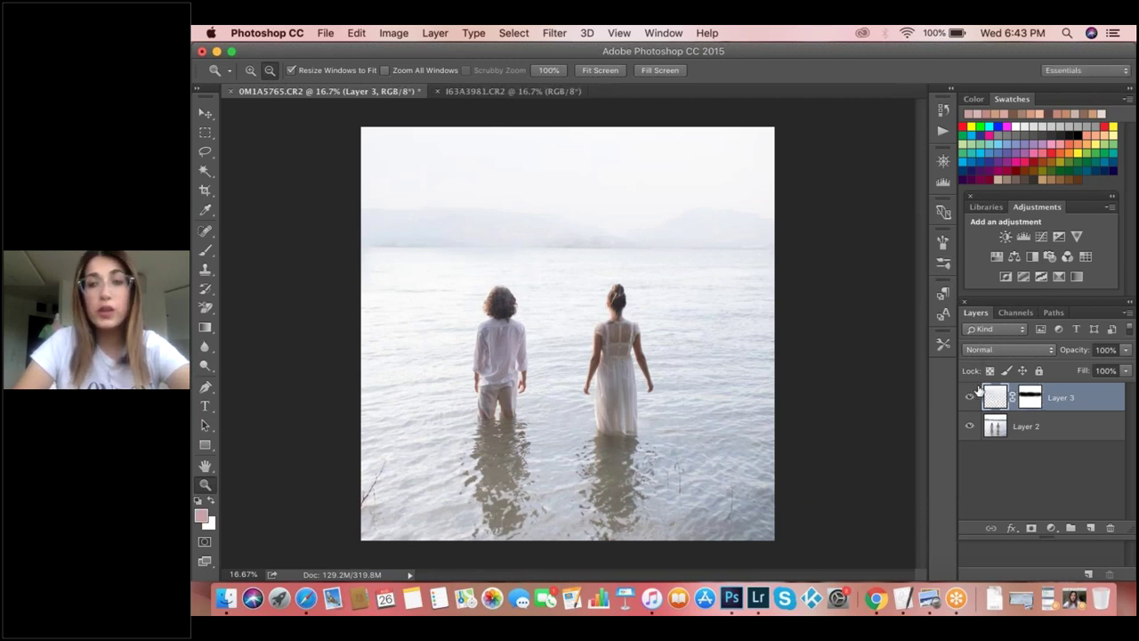
pyautogui.click(380, 36)
pyautogui.moveTo(427, 73)
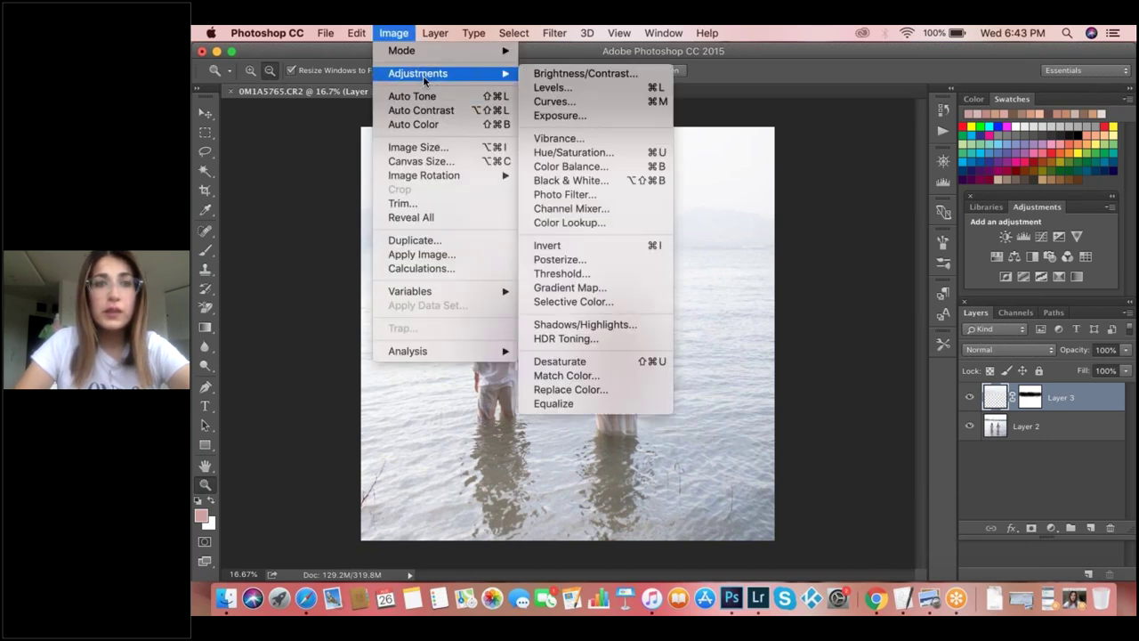
pyautogui.click(589, 154)
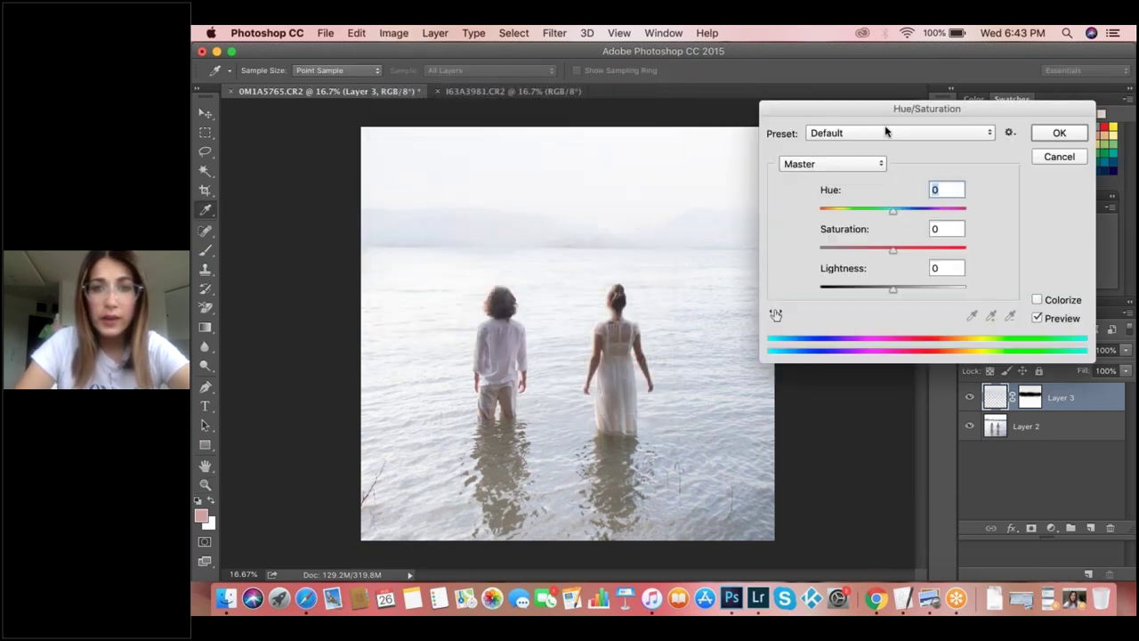
pyautogui.moveTo(887, 251); pyautogui.dragTo(888, 254)
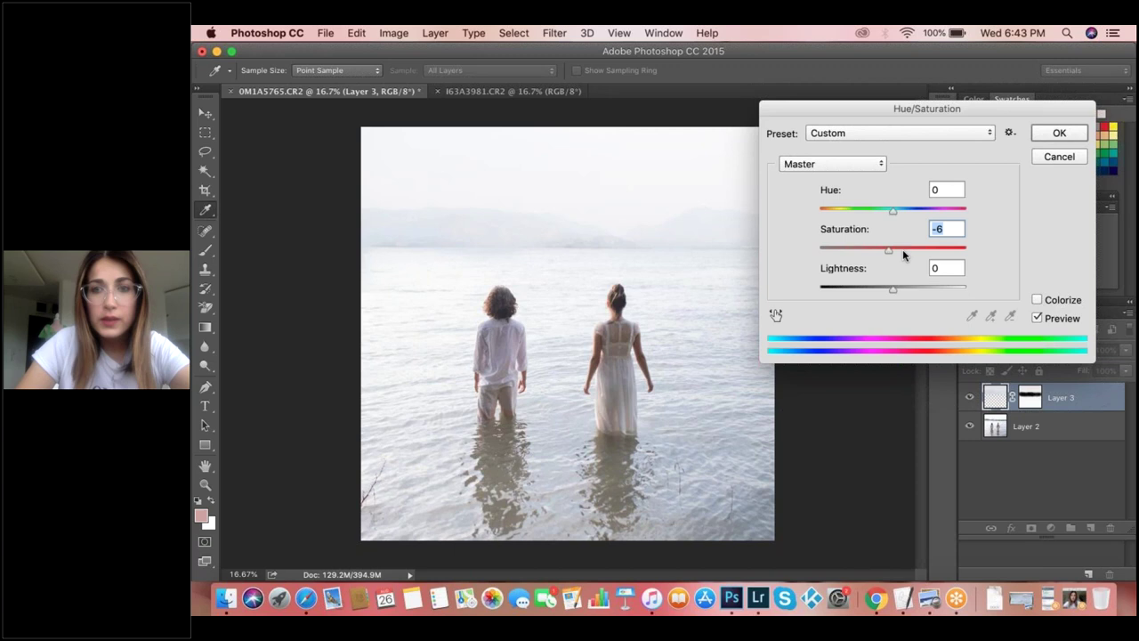
pyautogui.click(1061, 135)
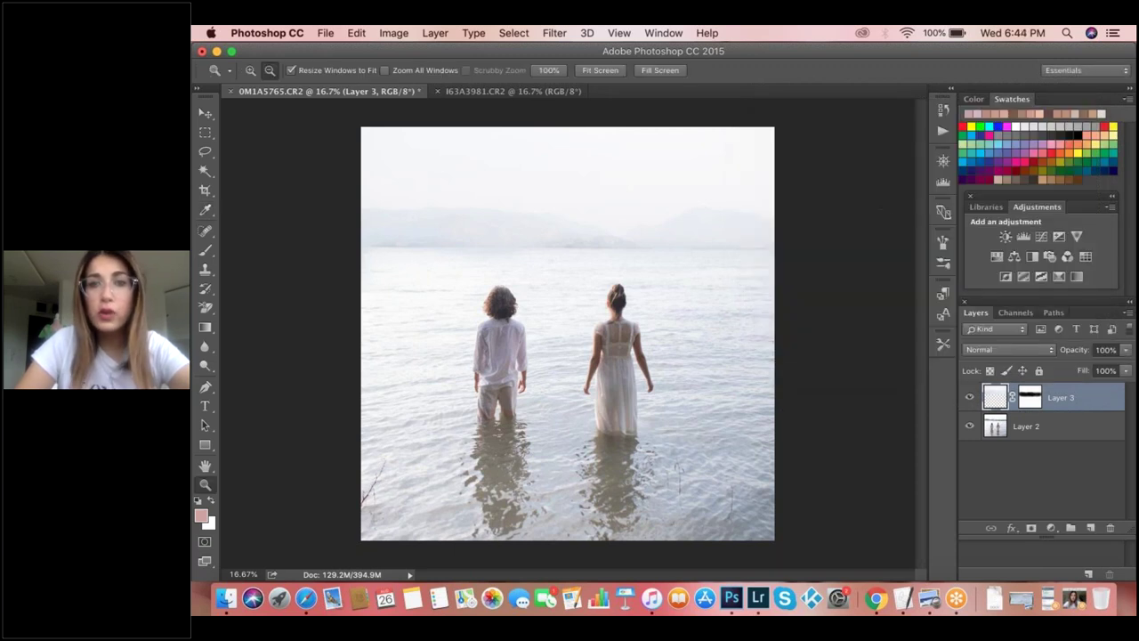
# - Examine the horizon and water up close, comparing the image with Layer 3 hidden and shown
pyautogui.click(250, 70)
pyautogui.click(530, 229)
pyautogui.click(543, 240)
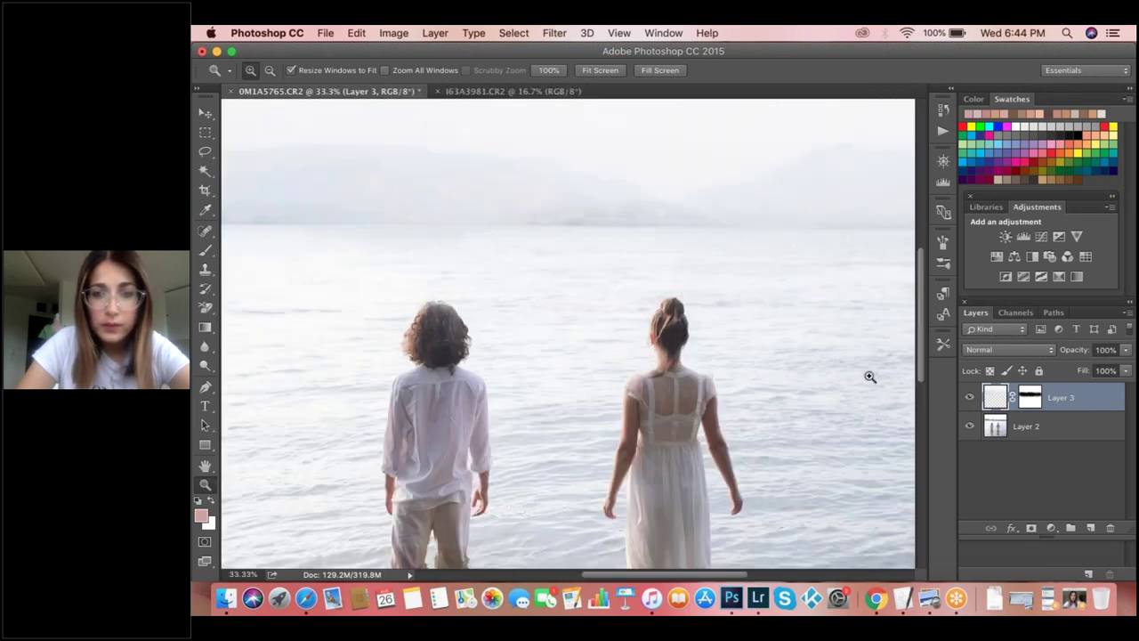
pyautogui.click(969, 398)
pyautogui.click(970, 398)
pyautogui.keyDown('alt'); pyautogui.click(771, 270); pyautogui.keyUp('alt')
pyautogui.keyDown('alt'); pyautogui.click(771, 270); pyautogui.keyUp('alt')
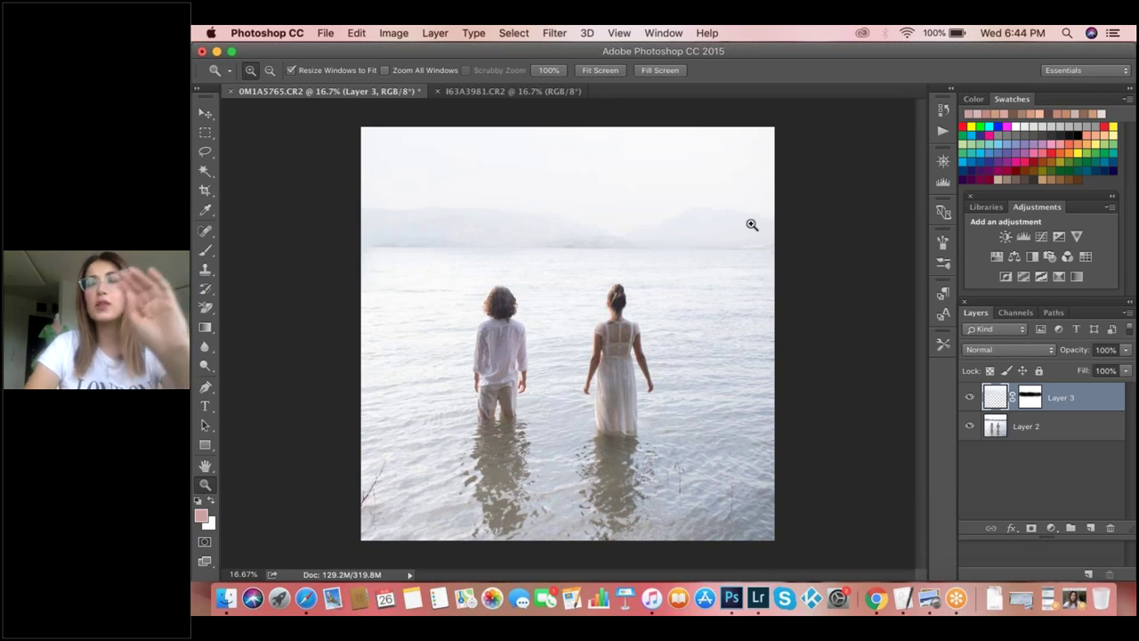
# - Merge Layer 3 and Layer 2 into a single layer
pyautogui.click(1124, 315)
pyautogui.press('Escape')
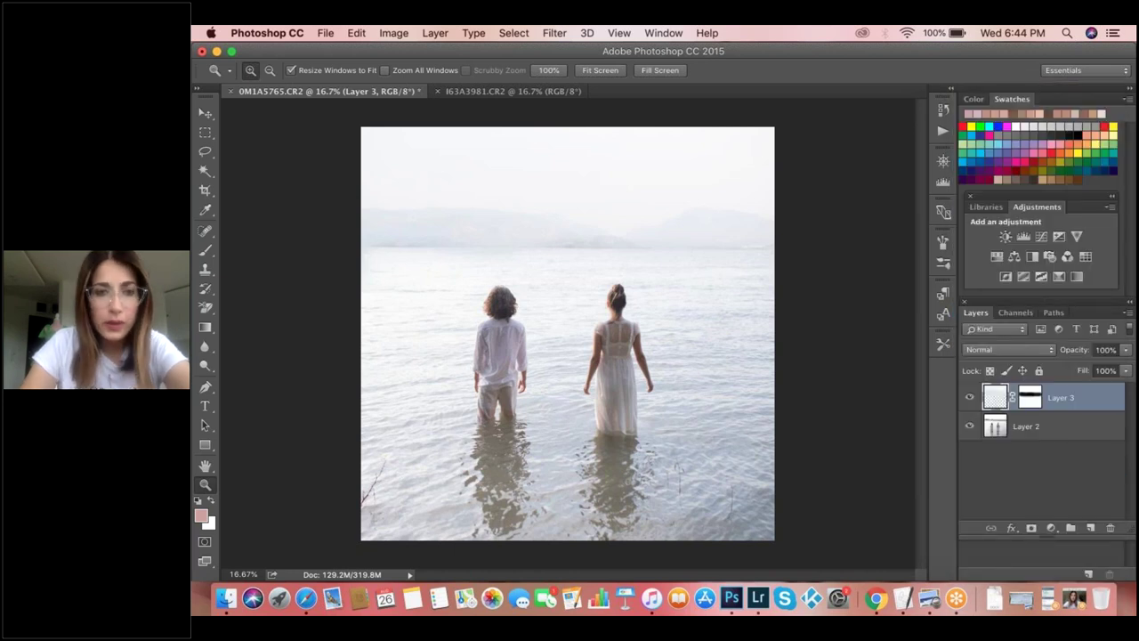
pyautogui.press('j')
pyautogui.press('super+shift+e')
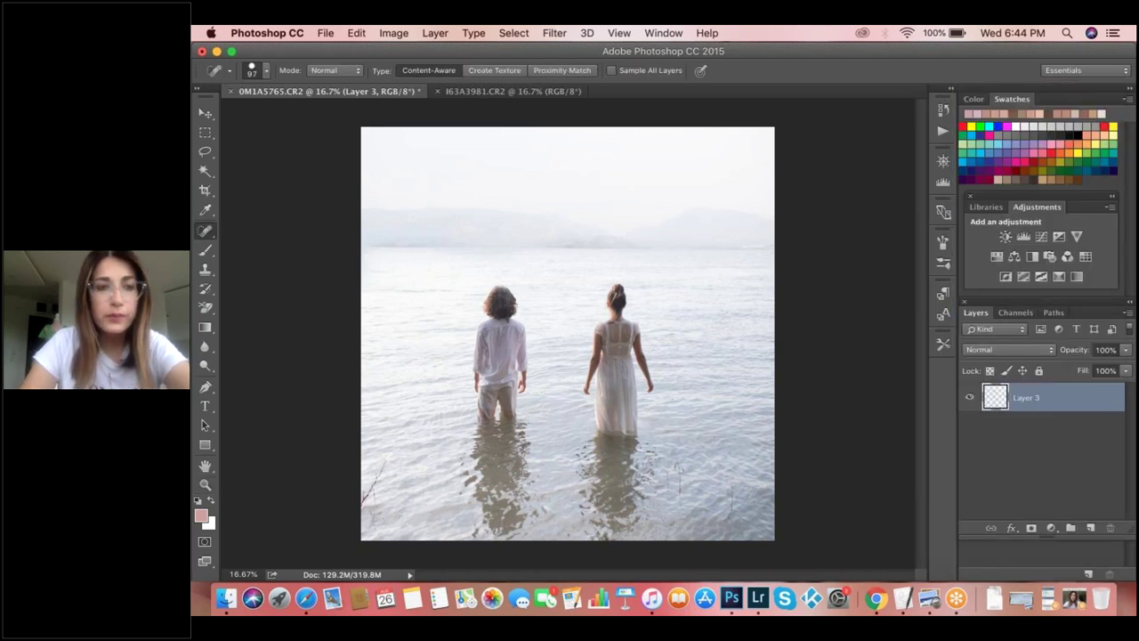
# - Remove the twigs sticking out of the water near the image's lower corners with a 129 px content-aware Spot Healing Brush
pyautogui.moveTo(210, 230); pyautogui.dragTo(263, 229)
pyautogui.rightClick(554, 279)
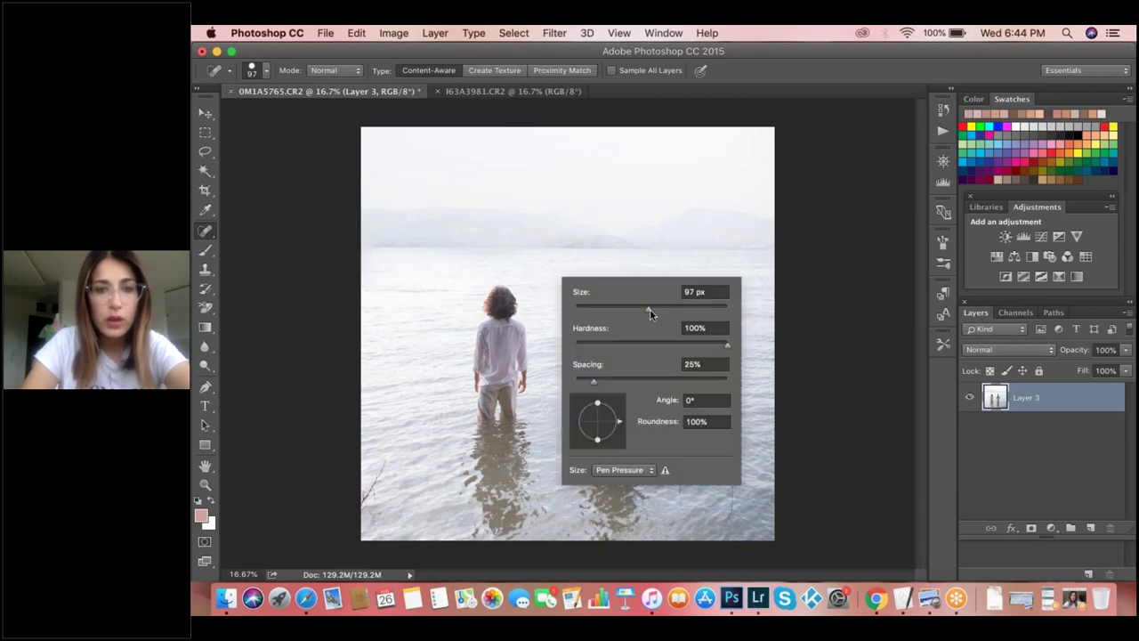
pyautogui.click(663, 310)
pyautogui.moveTo(382, 461)
pyautogui.mouseDown()
pyautogui.moveTo(365, 495)
pyautogui.moveTo(376, 488)
pyautogui.moveTo(372, 527)
pyautogui.moveTo(365, 496)
pyautogui.moveTo(373, 523)
pyautogui.mouseUp()
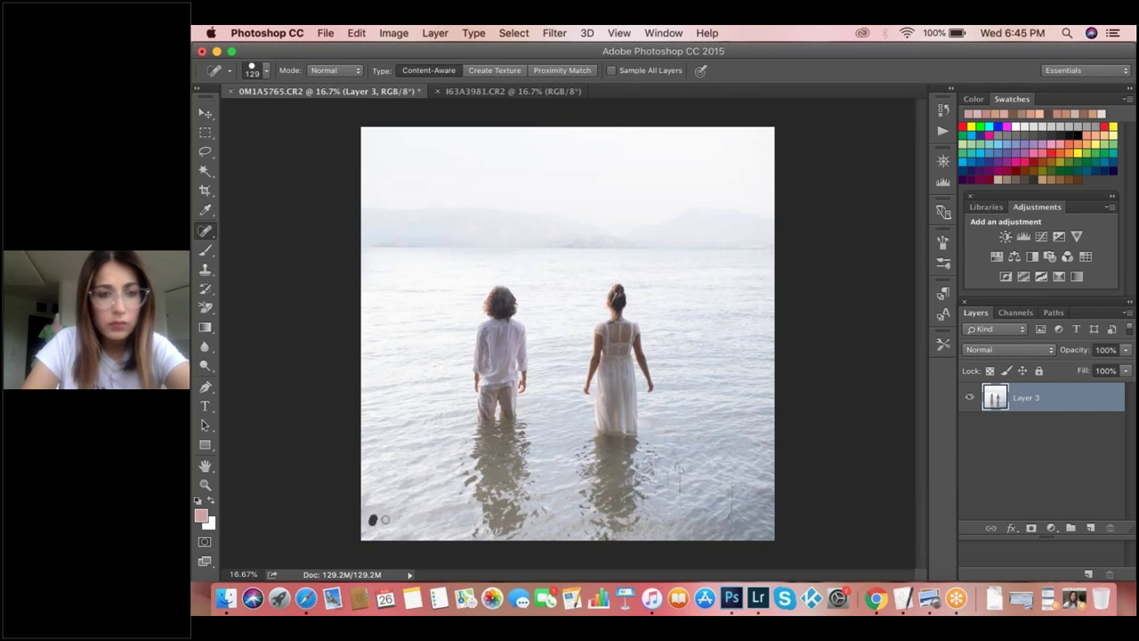
pyautogui.moveTo(674, 459)
pyautogui.mouseDown()
pyautogui.moveTo(682, 491)
pyautogui.moveTo(674, 474)
pyautogui.moveTo(731, 498)
pyautogui.moveTo(732, 515)
pyautogui.mouseUp()
pyautogui.click(675, 467)
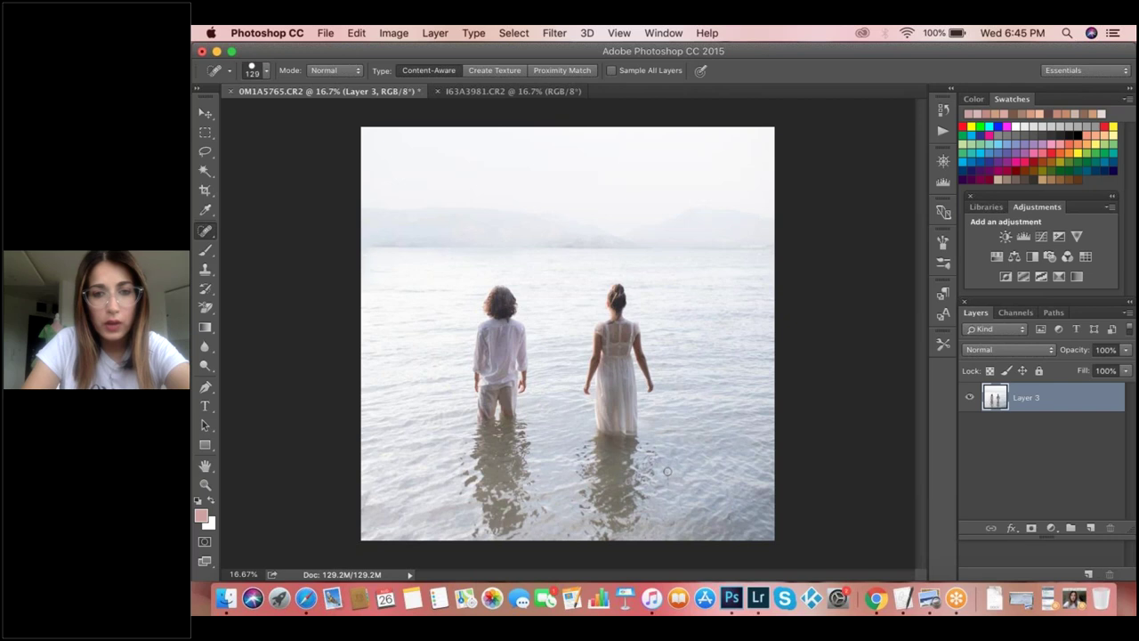
pyautogui.moveTo(668, 471); pyautogui.dragTo(679, 509)
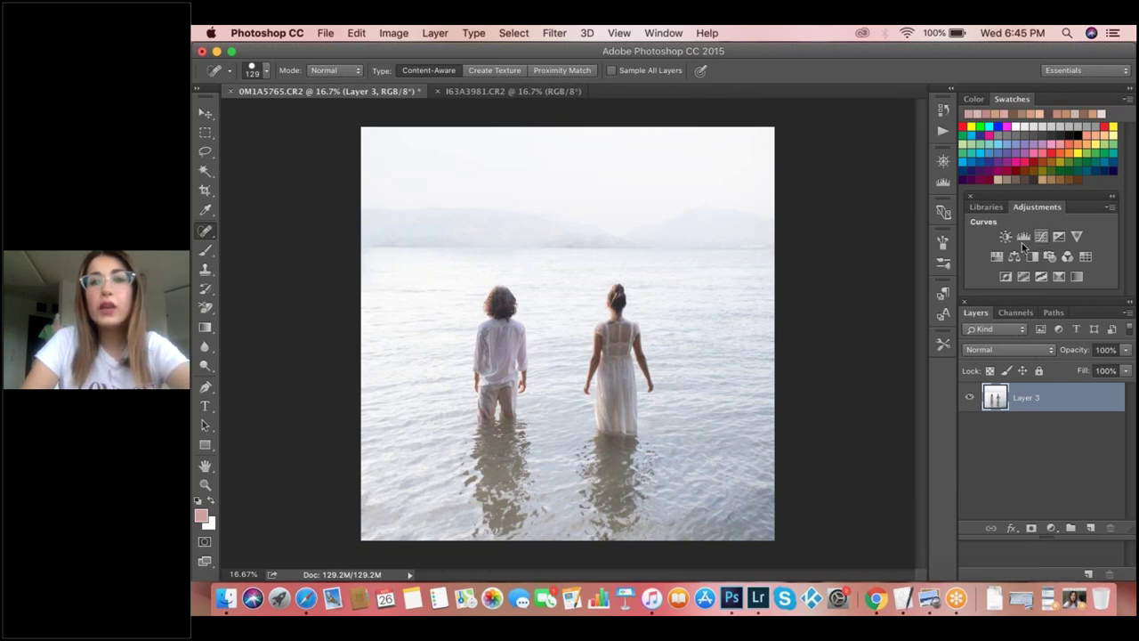
# - Brighten the image with a Curves adjustment layer by raising the shadows and midtones, and merge it into the photo layer
pyautogui.moveTo(802, 386); pyautogui.dragTo(799, 385)
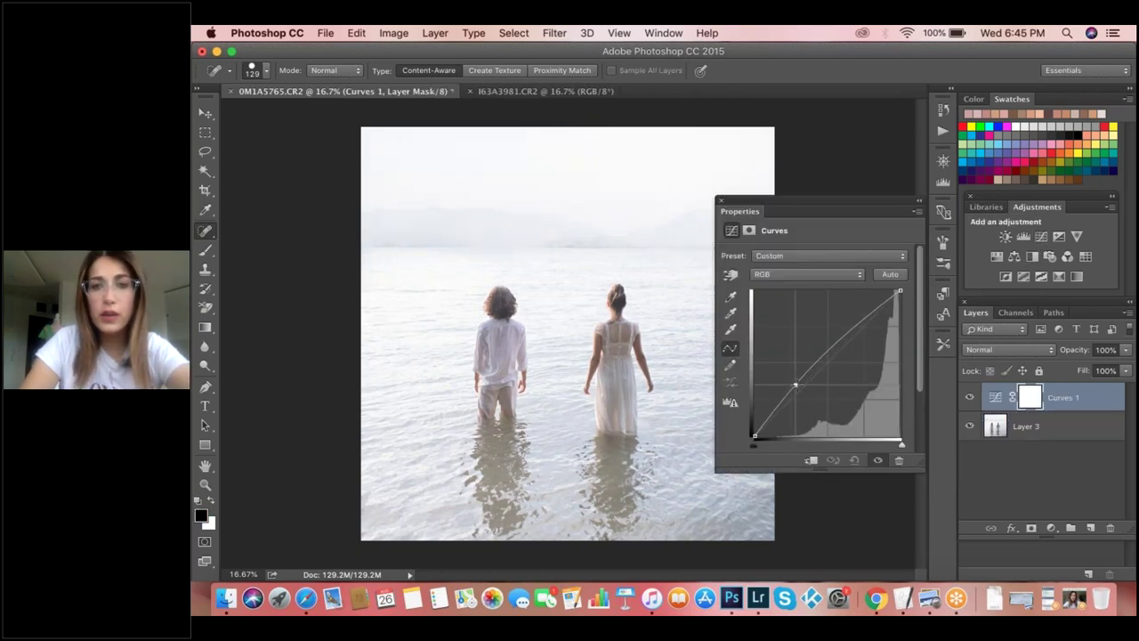
pyautogui.moveTo(836, 349); pyautogui.dragTo(831, 341)
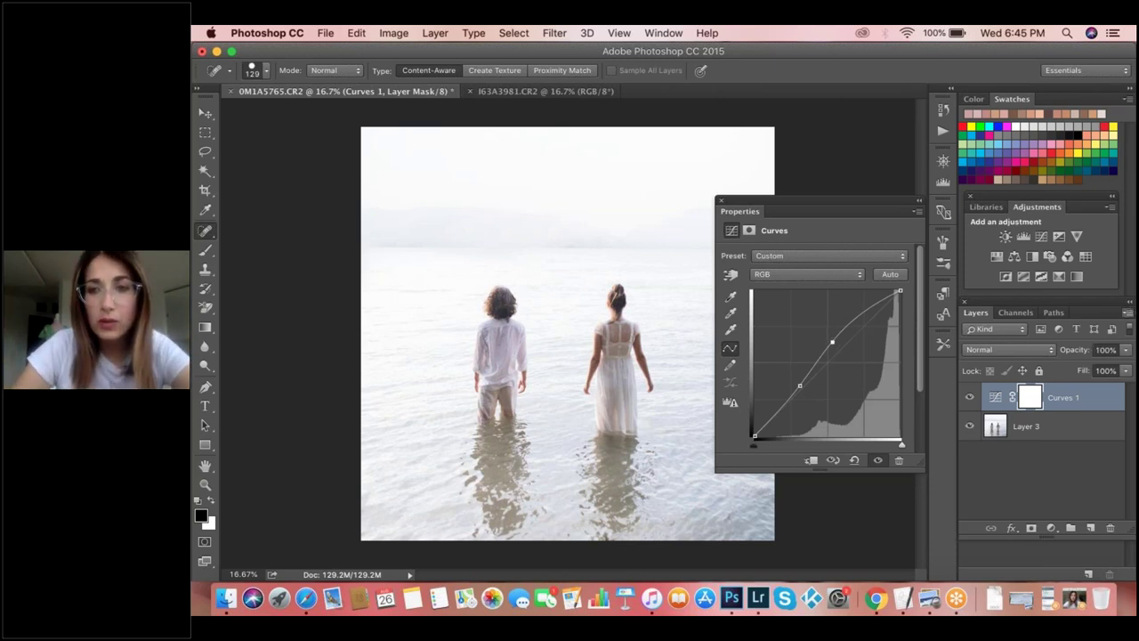
pyautogui.click(1128, 313)
pyautogui.click(979, 481)
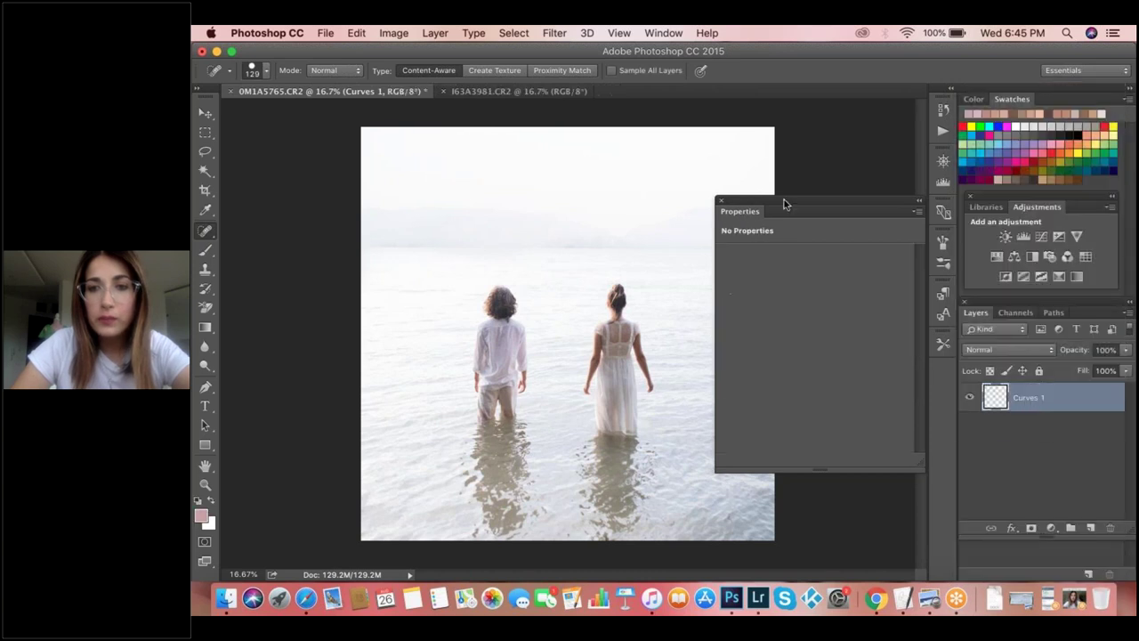
pyautogui.click(721, 200)
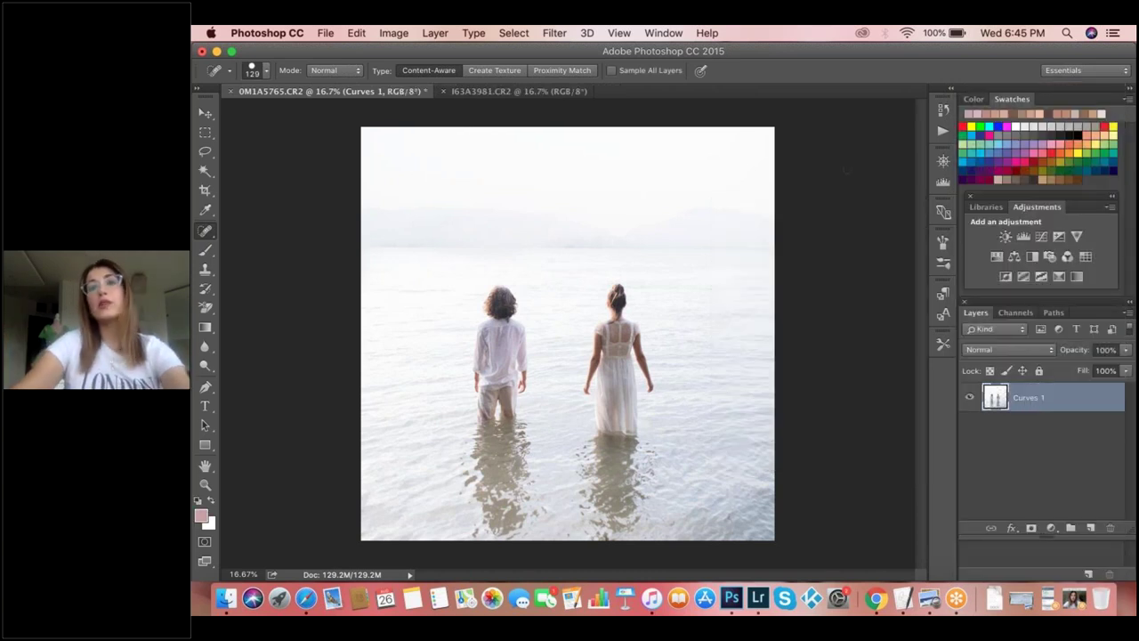
# - Save the river image to the Desktop as 0M1A5765.jpg in JPEG format with maximum quality 12 and Baseline Optimized
pyautogui.click(327, 33)
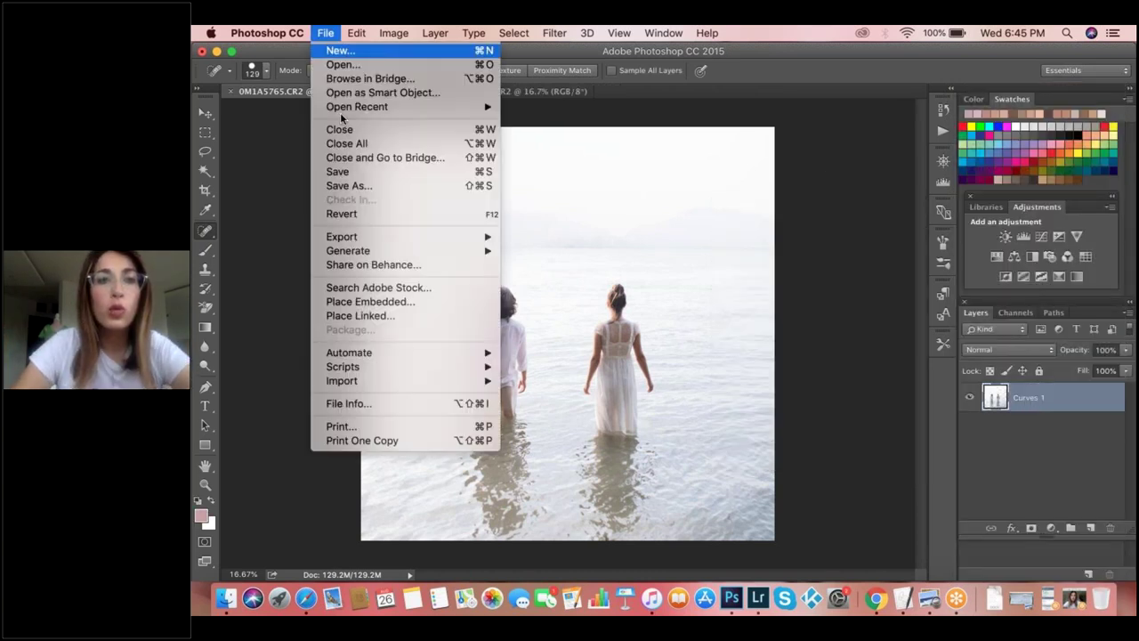
pyautogui.click(337, 186)
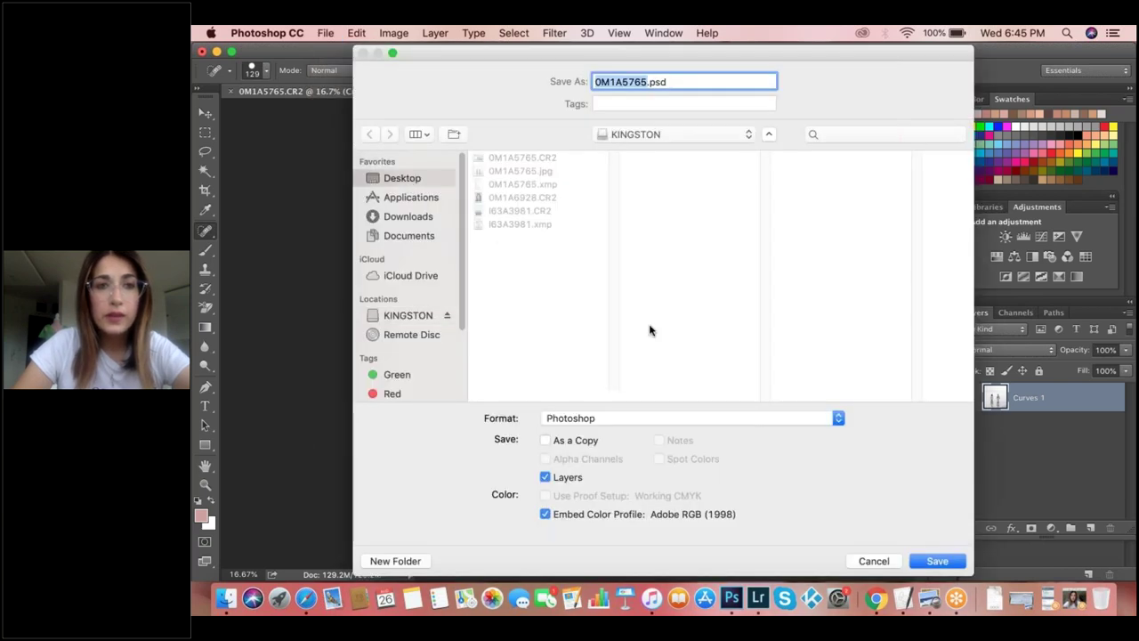
pyautogui.click(649, 420)
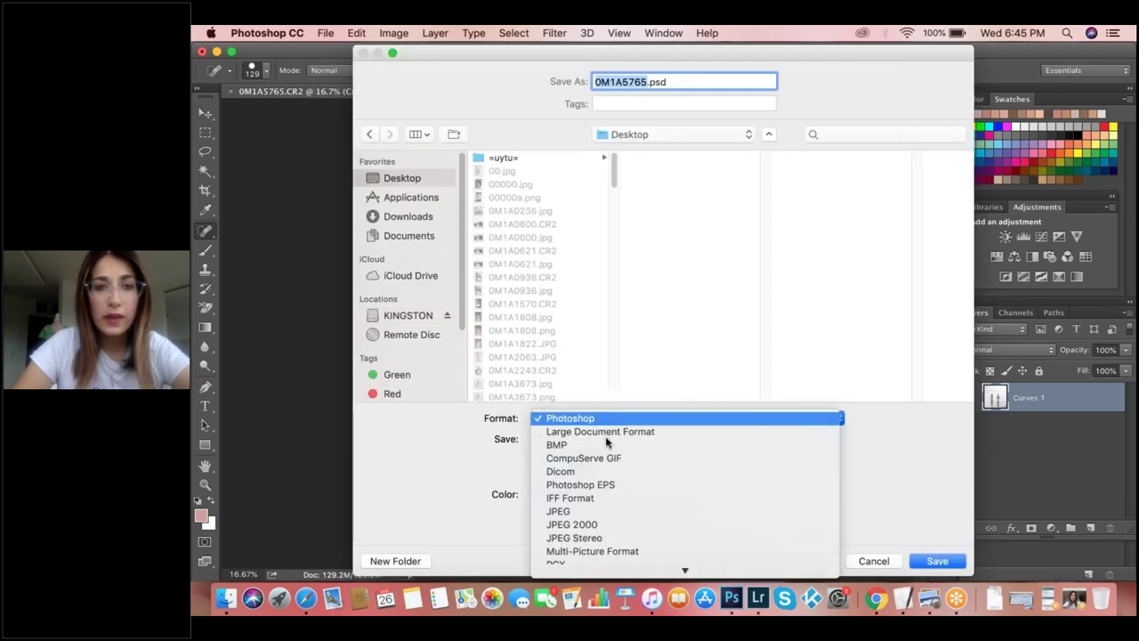
pyautogui.press('Return')
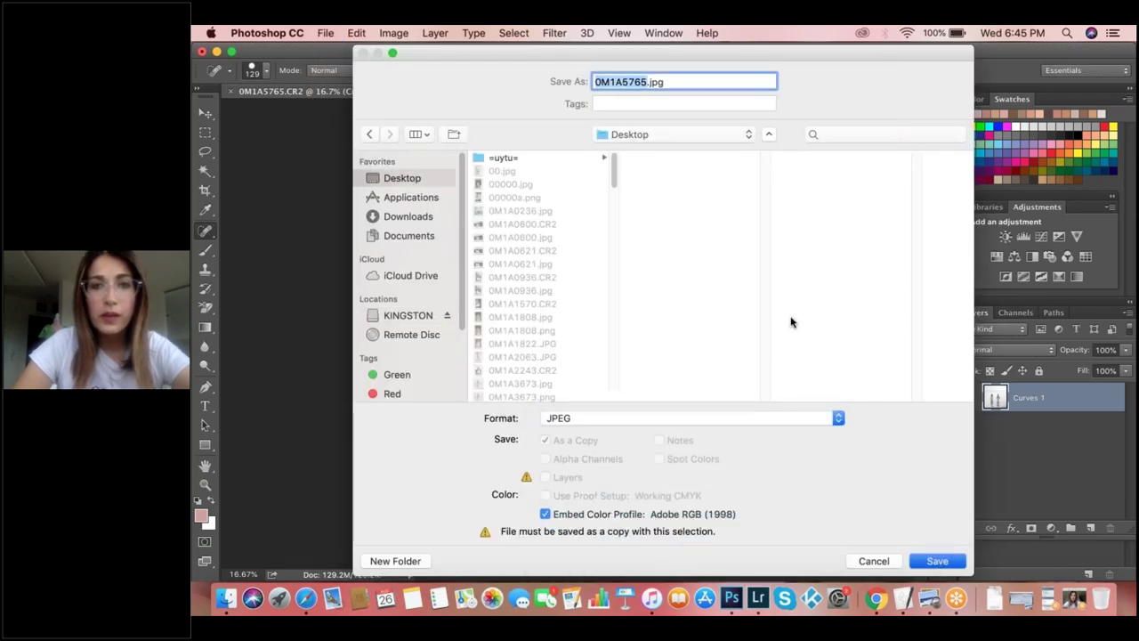
pyautogui.press('Return')
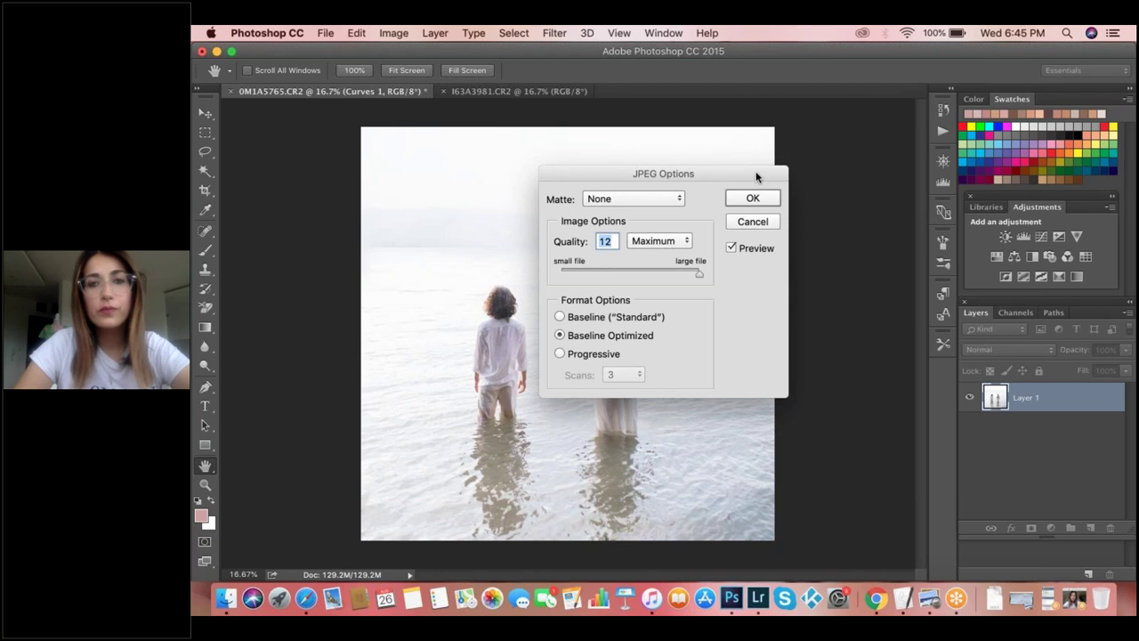
pyautogui.press('Return')
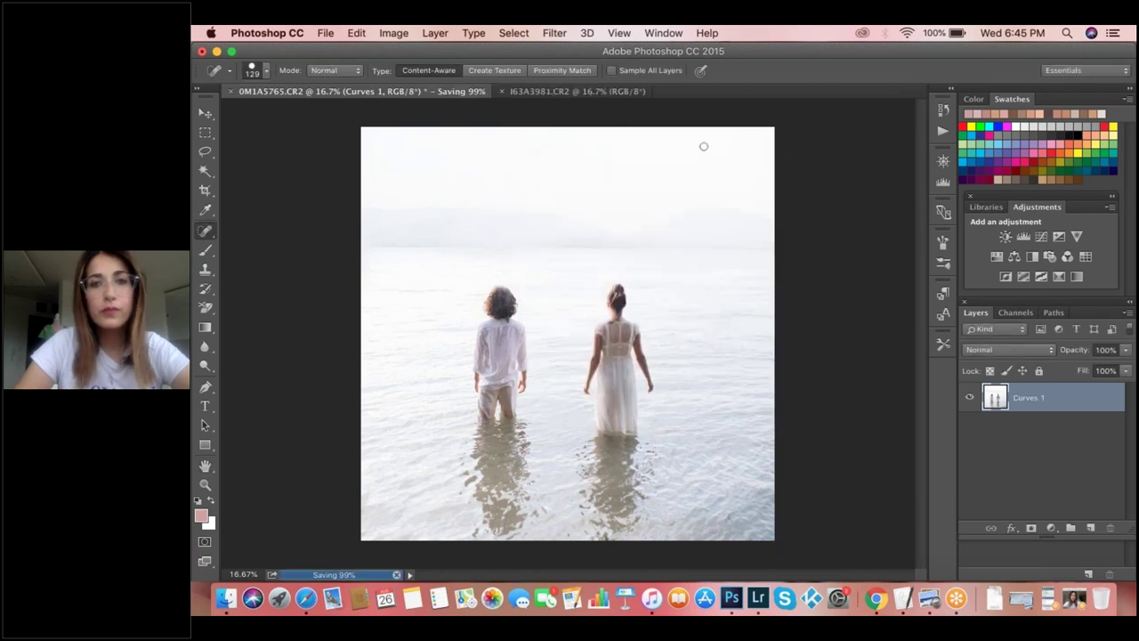
# - Open the raw portrait 0M1A6928.CR2 from the KINGSTON drive in Camera Raw
pyautogui.click(327, 33)
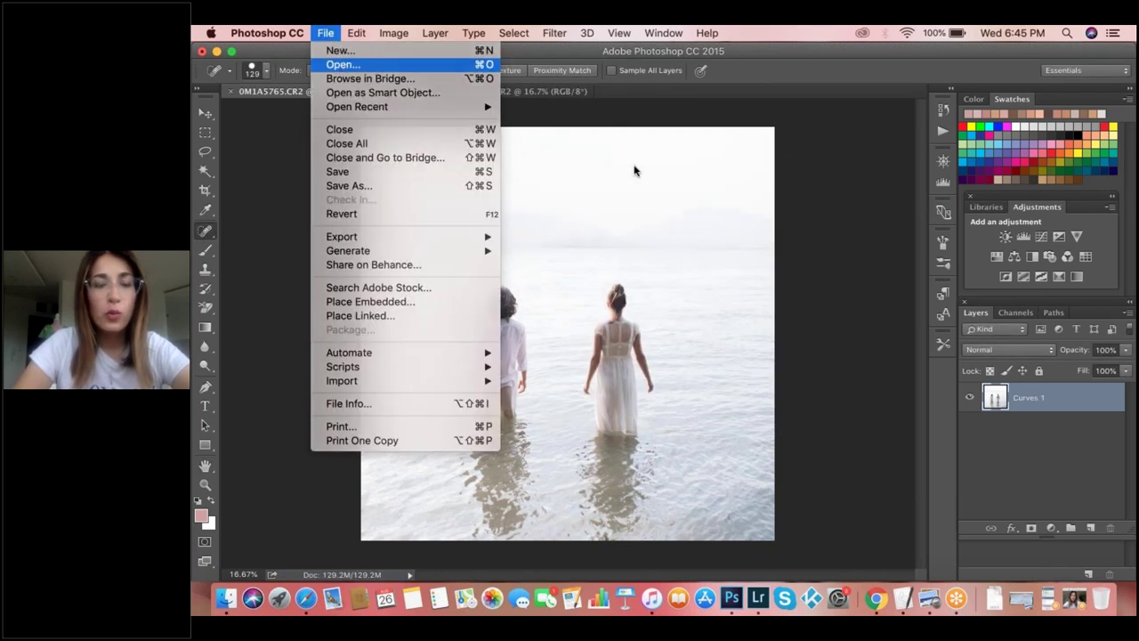
pyautogui.click(604, 224)
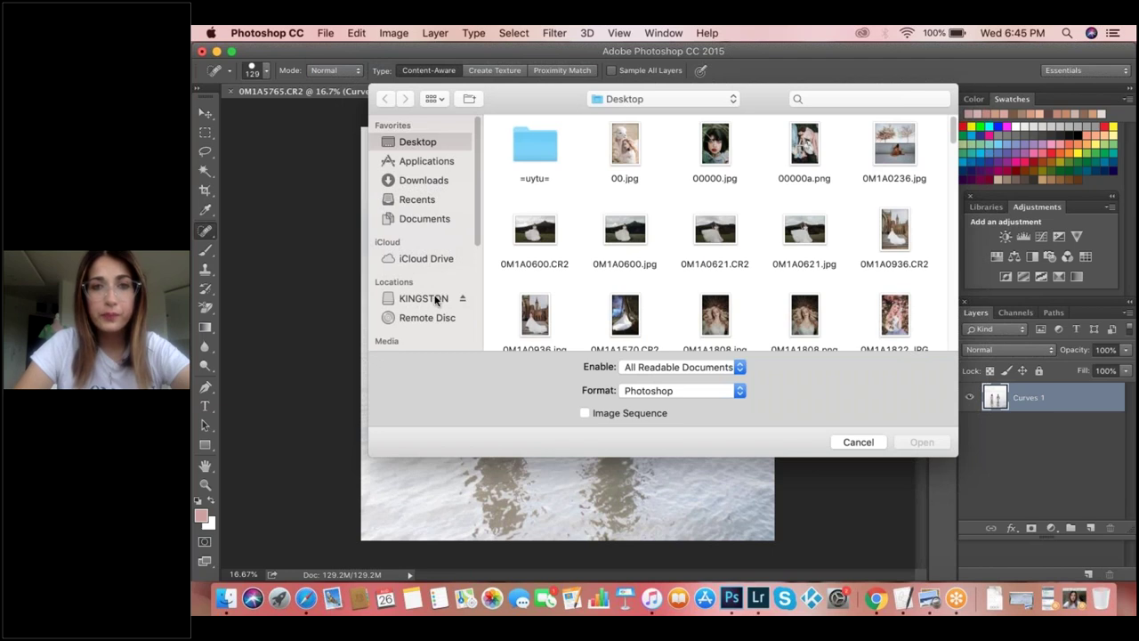
pyautogui.click(436, 301)
pyautogui.click(816, 151)
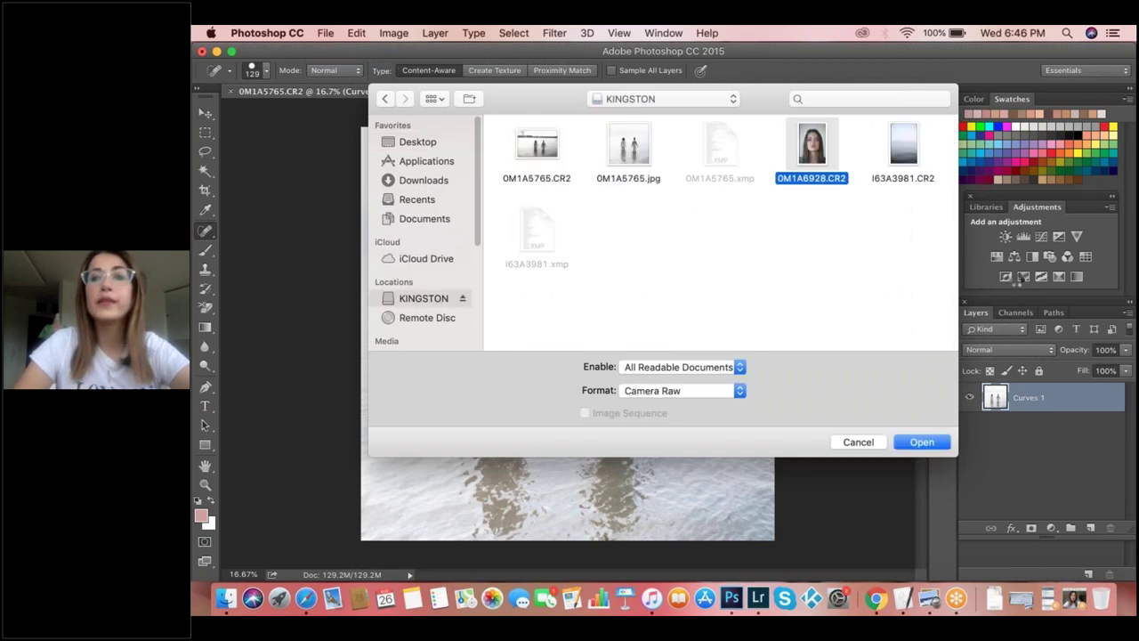
pyautogui.press('Return')
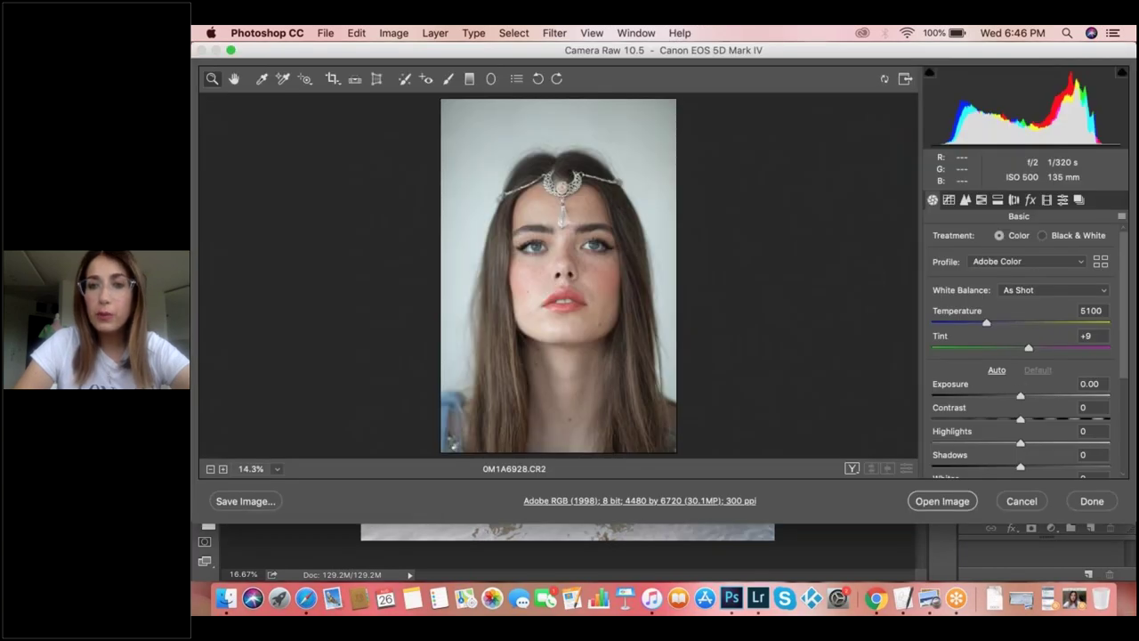
# - Brighten and warm the raw portrait with exposure +0.65, contrast +16, highlights -36 and temperature 5650
pyautogui.click(1028, 396)
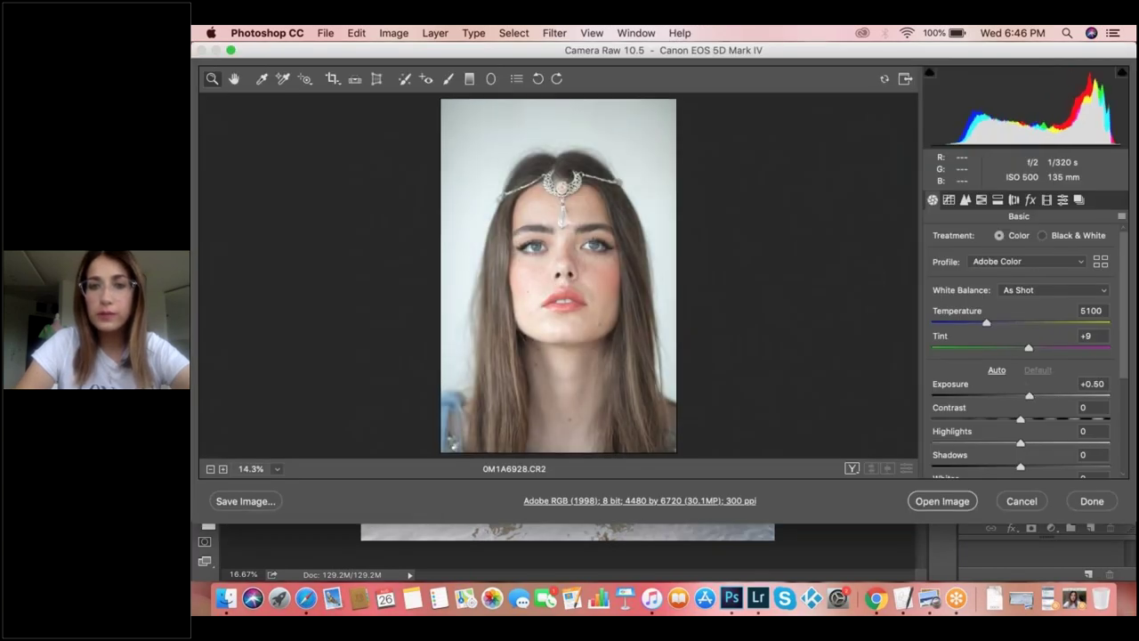
pyautogui.moveTo(1023, 419); pyautogui.dragTo(989, 442)
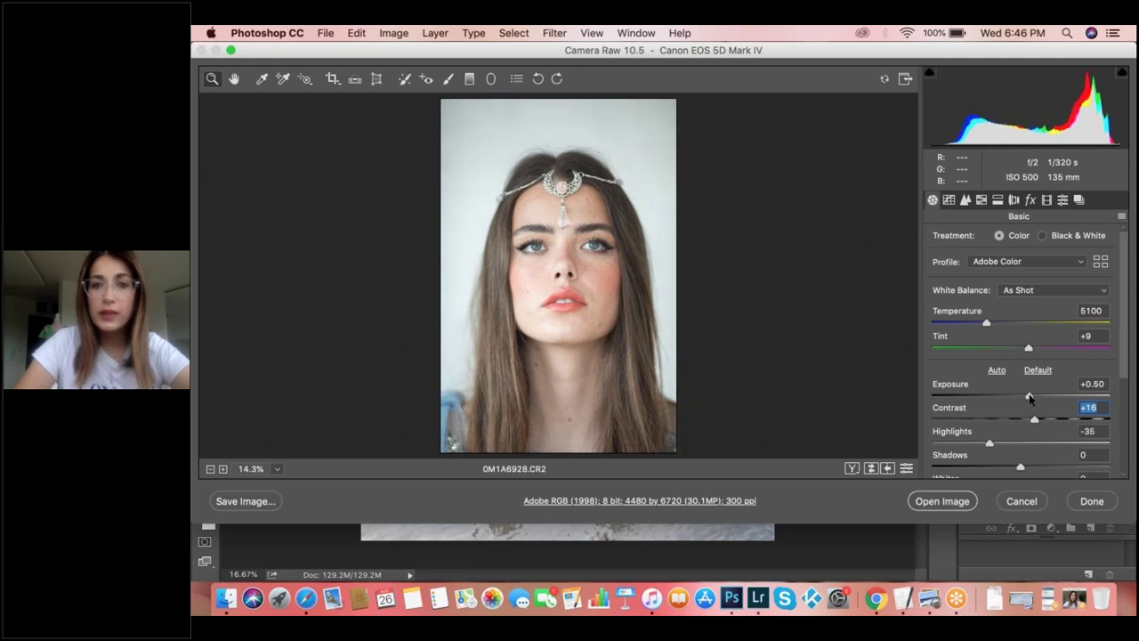
pyautogui.moveTo(1030, 397); pyautogui.dragTo(1033, 397)
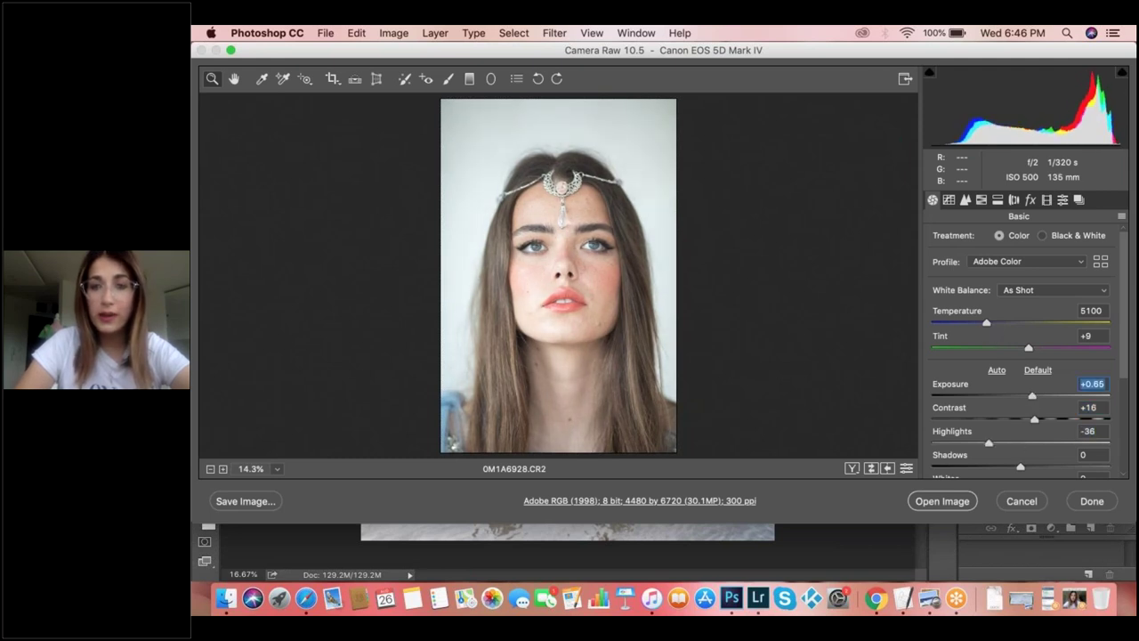
pyautogui.moveTo(986, 323)
pyautogui.mouseDown()
pyautogui.moveTo(1014, 326)
pyautogui.moveTo(971, 331)
pyautogui.moveTo(996, 332)
pyautogui.mouseUp()
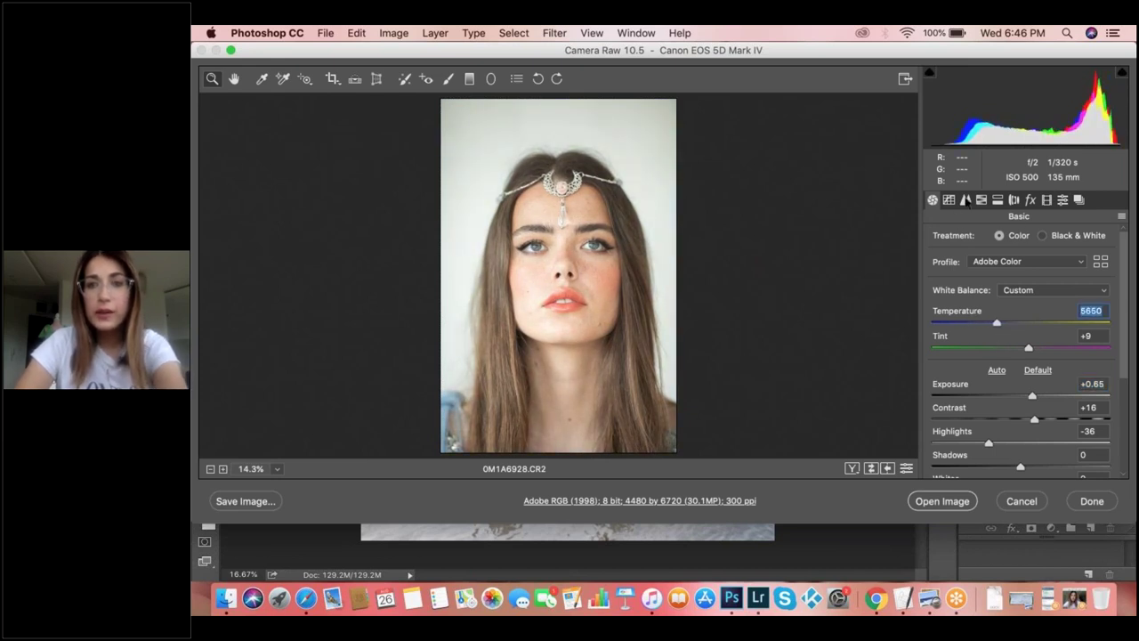
# - Set the HSL saturation to +8 for oranges and -23 for yellows and the yellow hue to +19, and open the image for editing
pyautogui.click(1013, 201)
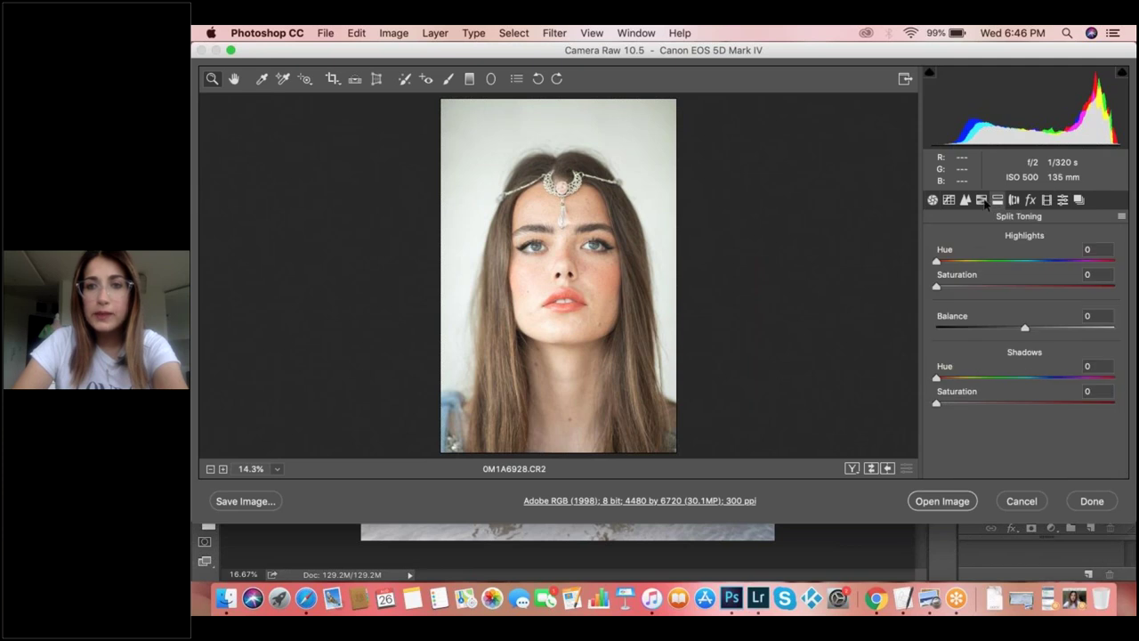
pyautogui.click(983, 201)
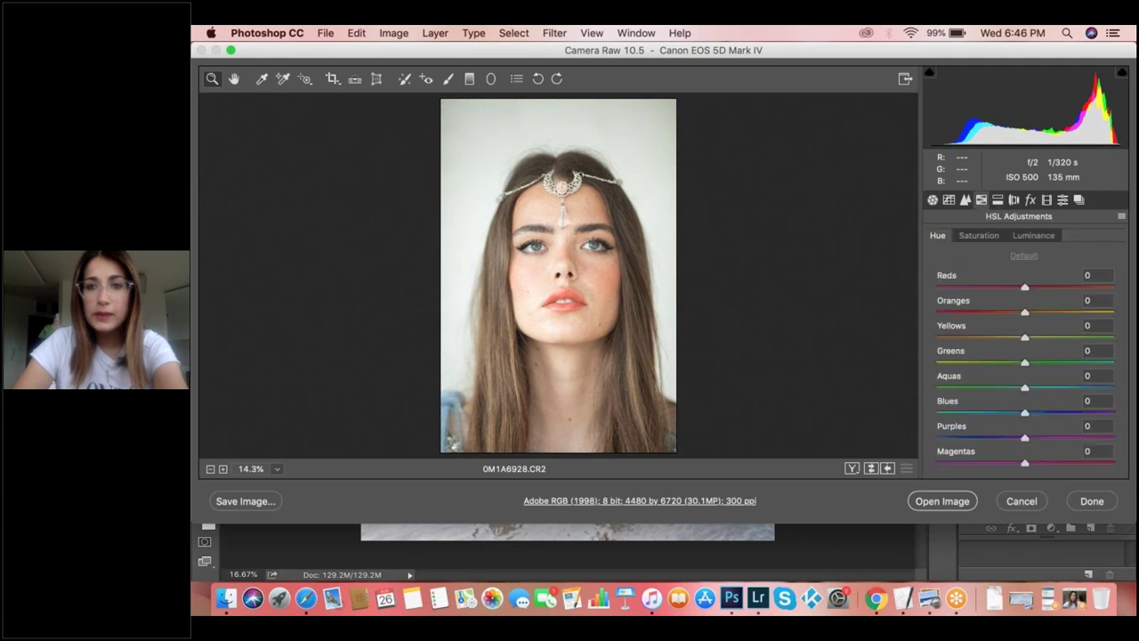
pyautogui.click(981, 236)
pyautogui.moveTo(1025, 339); pyautogui.dragTo(1032, 313)
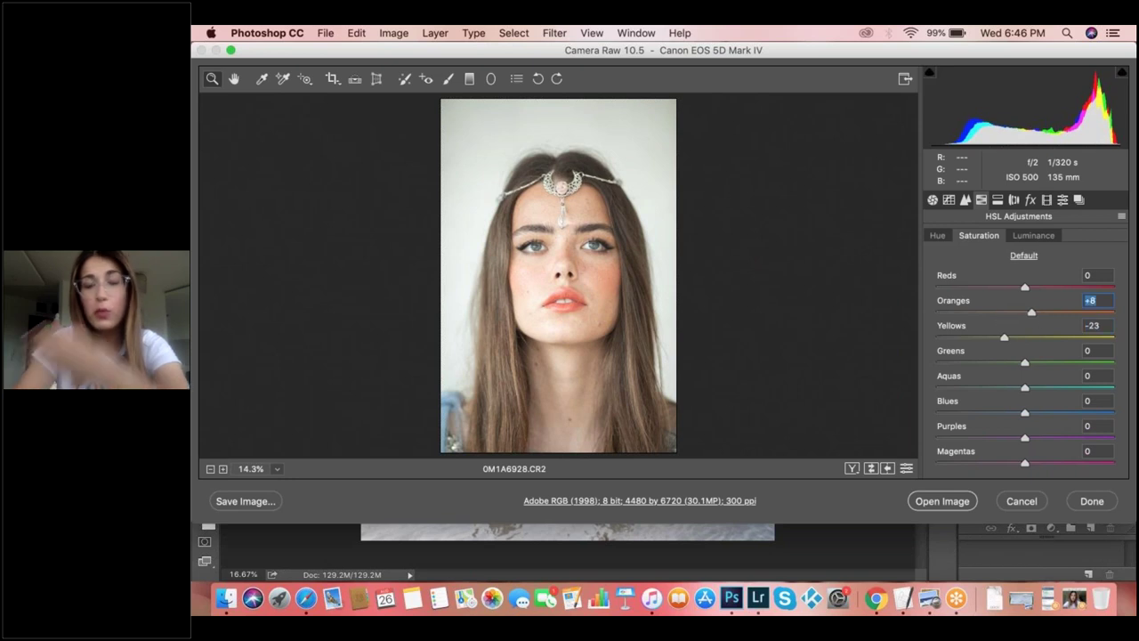
pyautogui.click(939, 236)
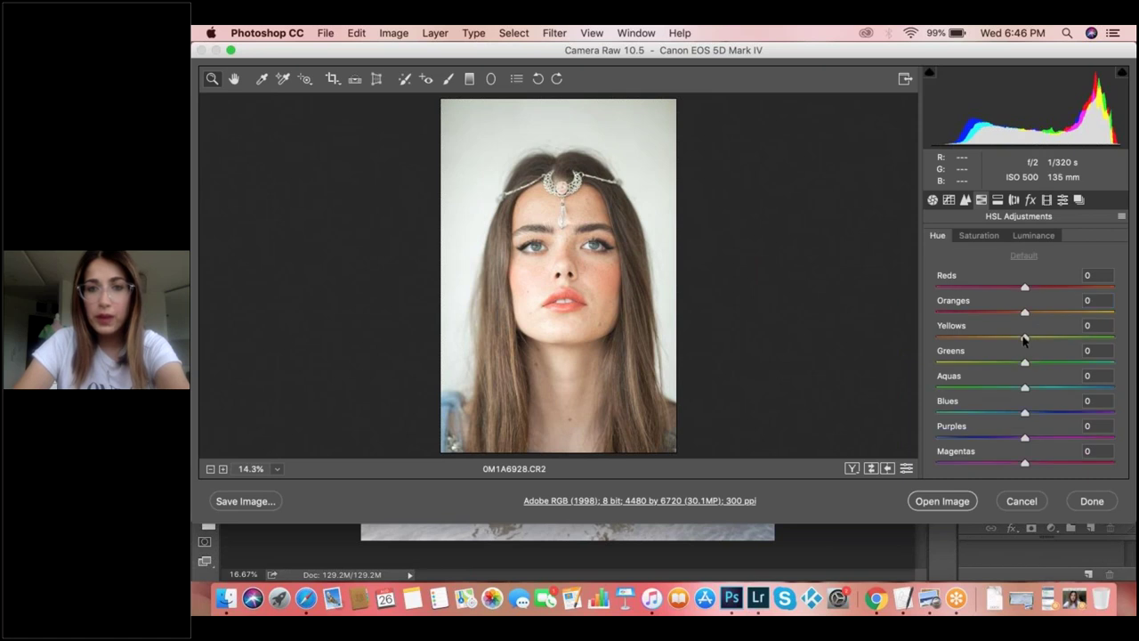
pyautogui.moveTo(1006, 340); pyautogui.dragTo(1041, 338)
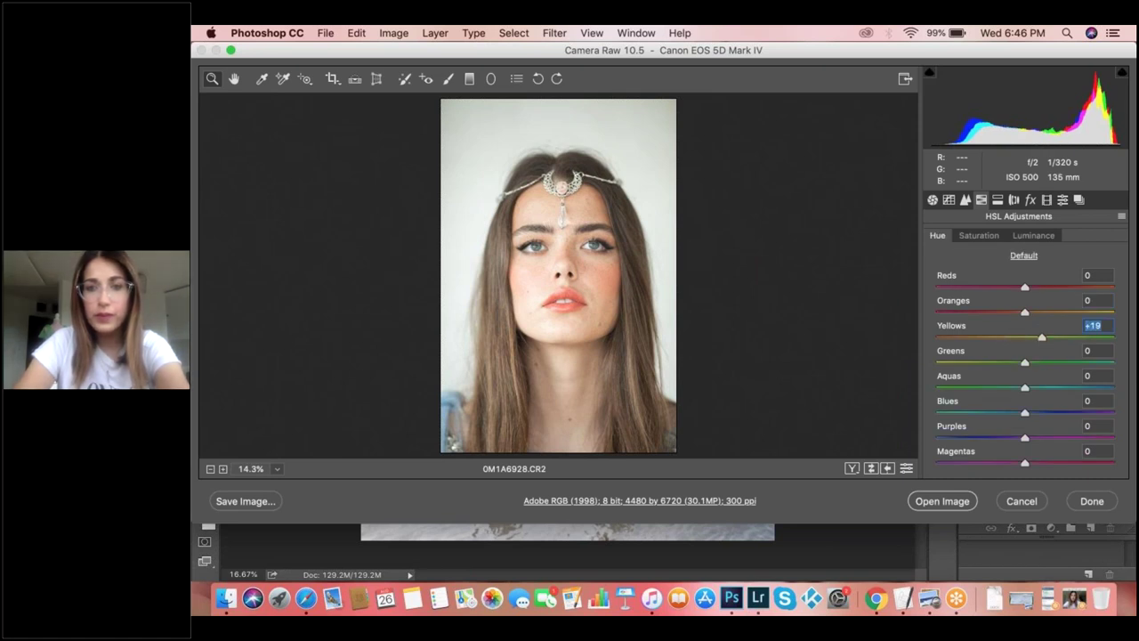
pyautogui.click(935, 503)
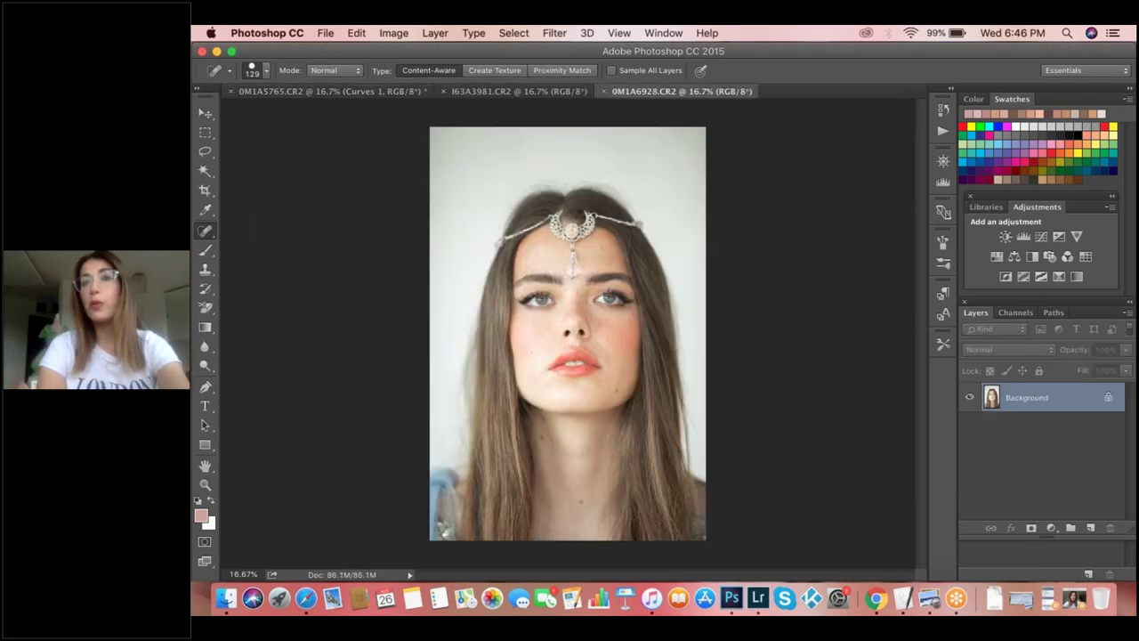
# - Convert the portrait's locked background into an editable layer
pyautogui.doubleClick(1025, 398)
pyautogui.click(788, 256)
pyautogui.hotkey('ctrl', 't')
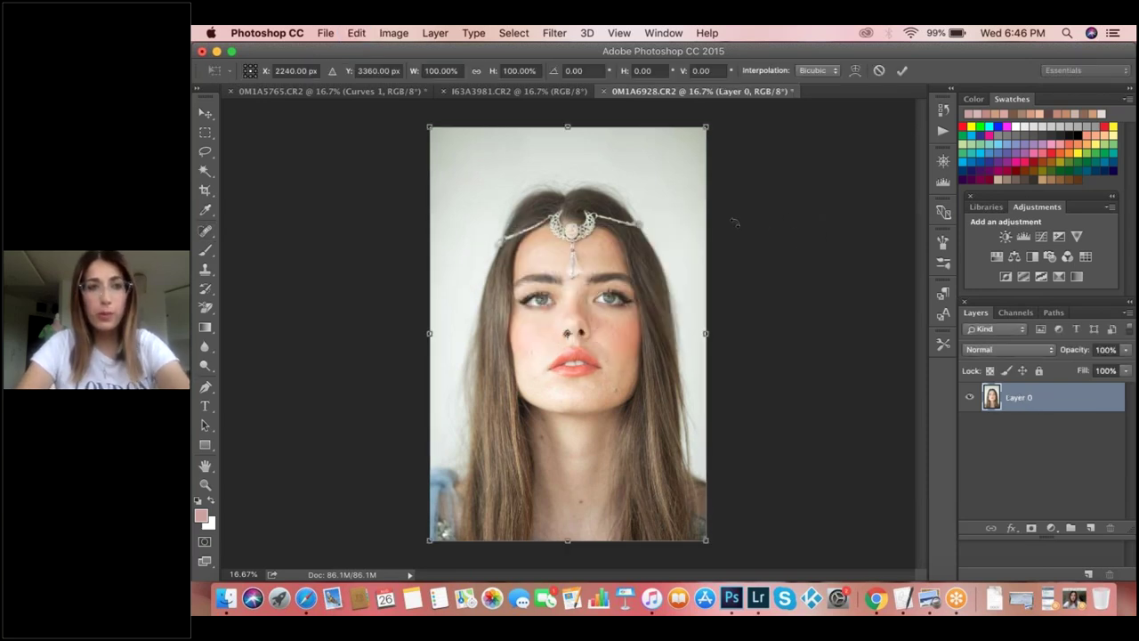
pyautogui.press('Return')
# - Enlarge the portrait layer proportionally to about 141% with Free Transform and position it so the face and hair fill the canvas
pyautogui.press('z')
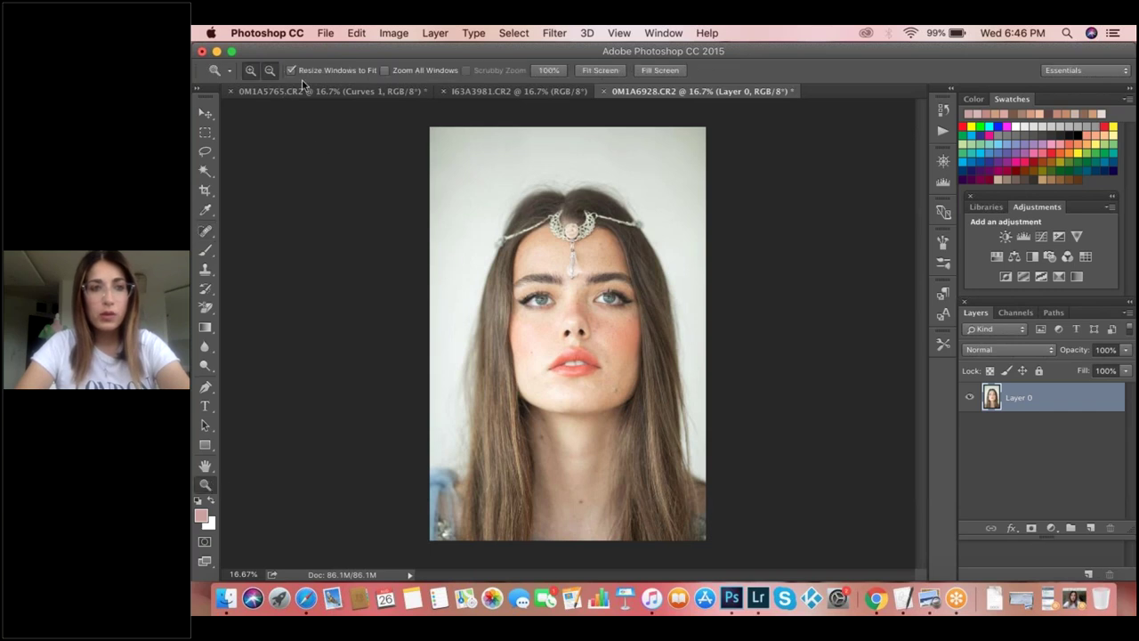
pyautogui.keyDown('alt'); pyautogui.click(760, 302); pyautogui.keyUp('alt')
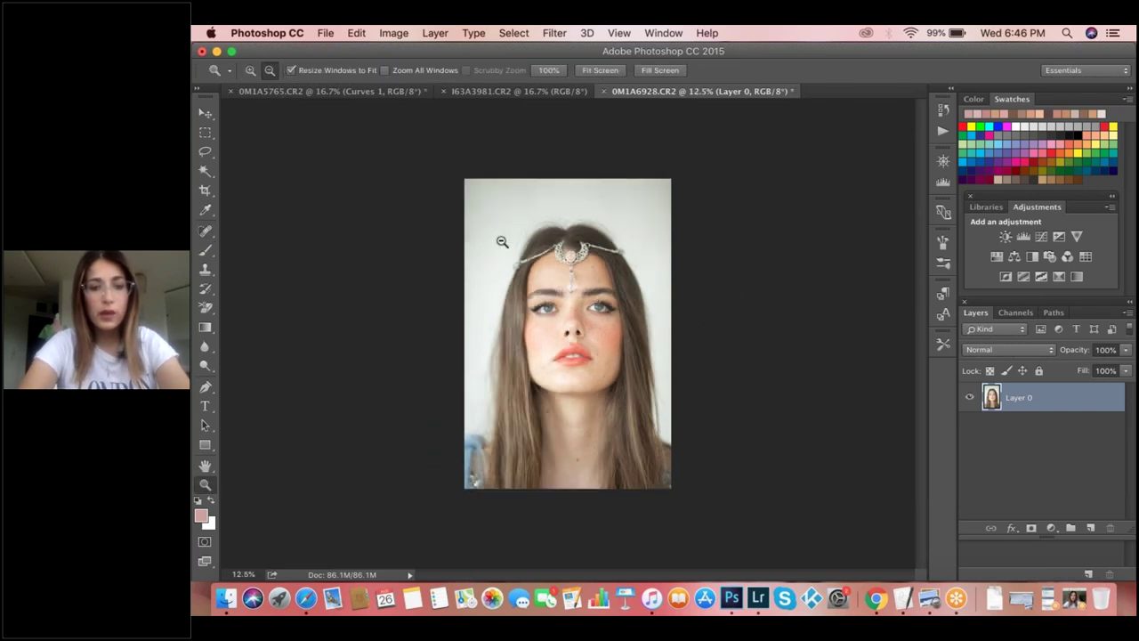
pyautogui.press('super+t')
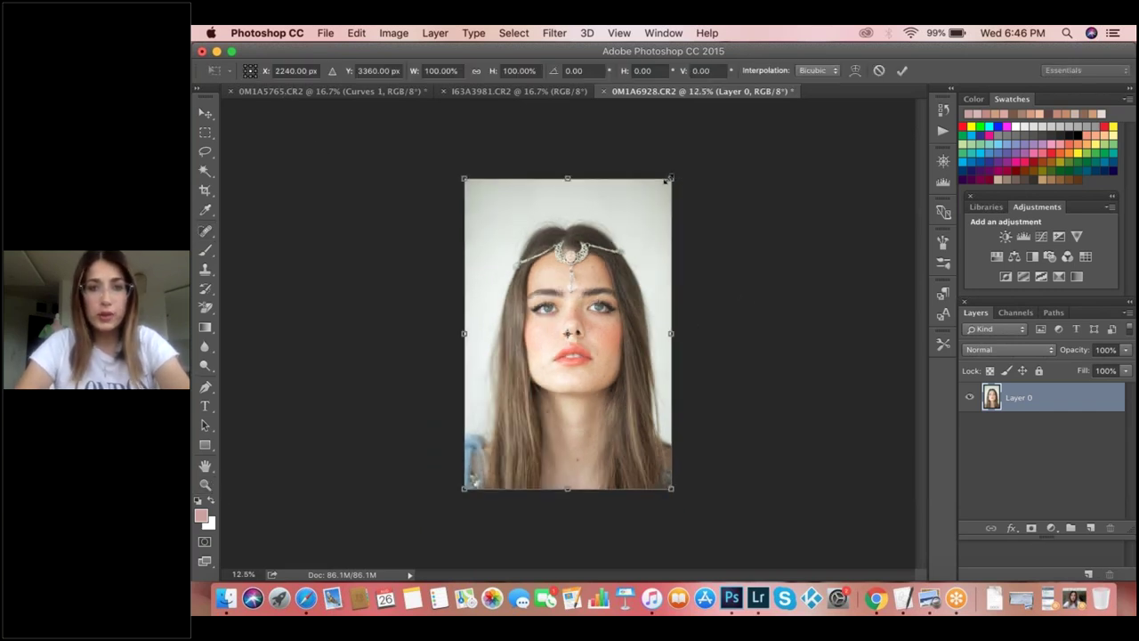
pyautogui.moveTo(674, 165); pyautogui.dragTo(694, 143)
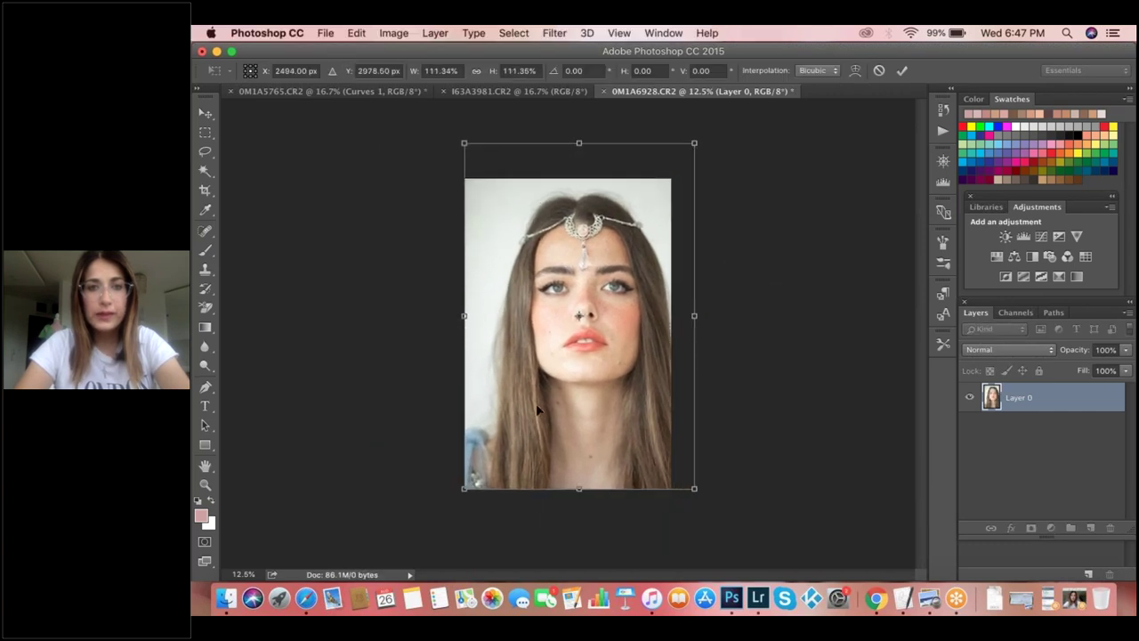
pyautogui.moveTo(464, 488); pyautogui.dragTo(404, 577)
pyautogui.moveTo(613, 374); pyautogui.dragTo(618, 329)
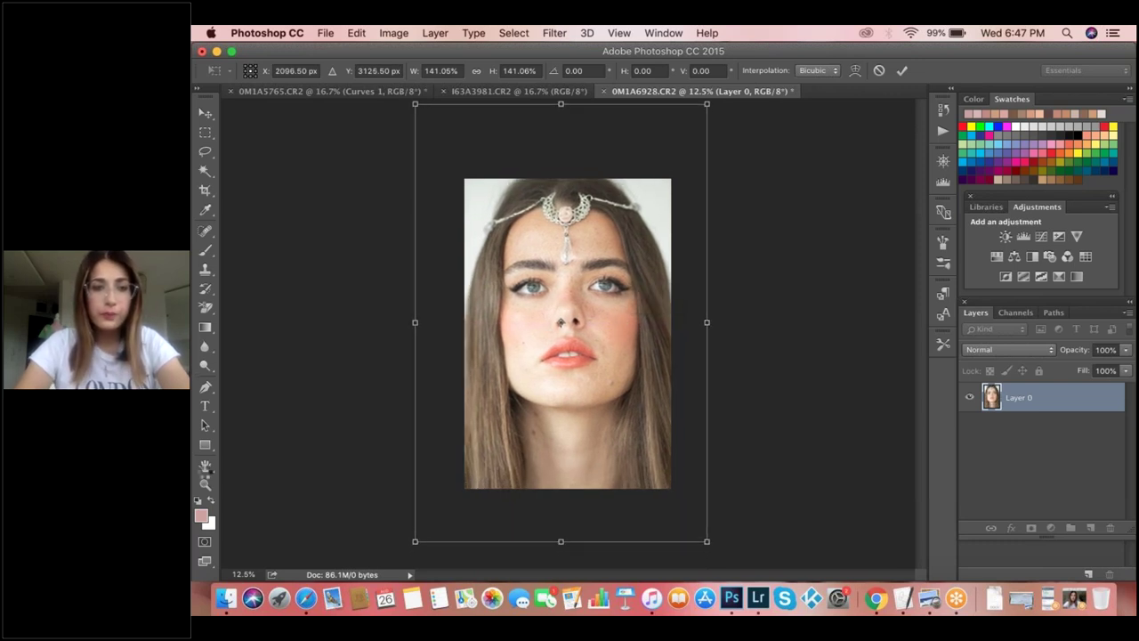
pyautogui.press('Return')
pyautogui.click(205, 485)
pyautogui.click(250, 69)
pyautogui.click(860, 255)
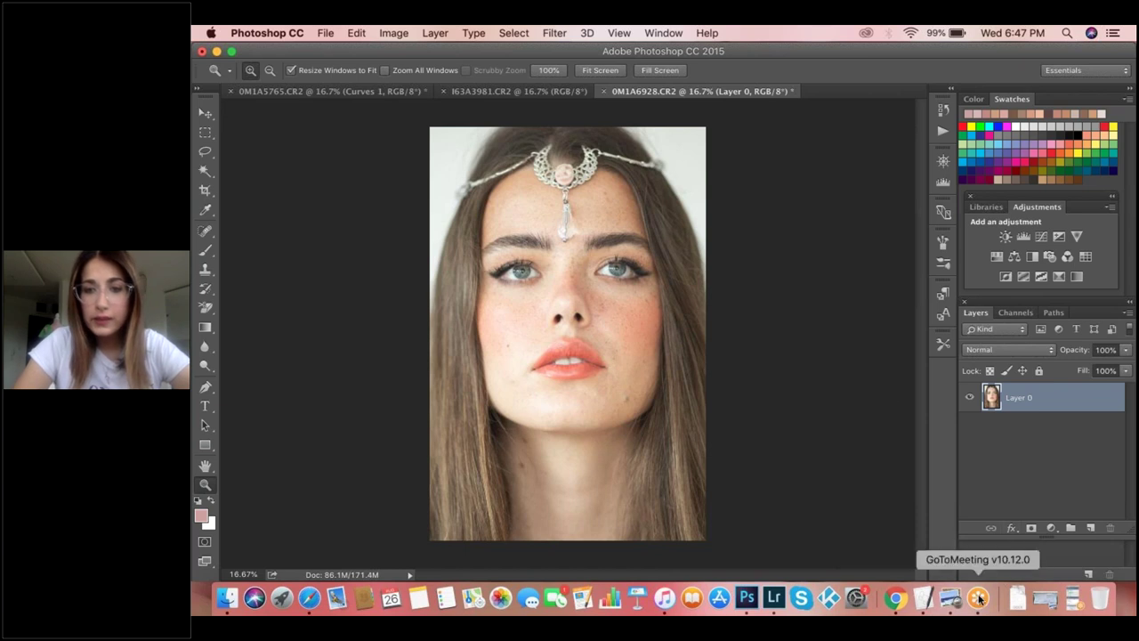
# - Switch to GoToMeeting
pyautogui.click(980, 598)
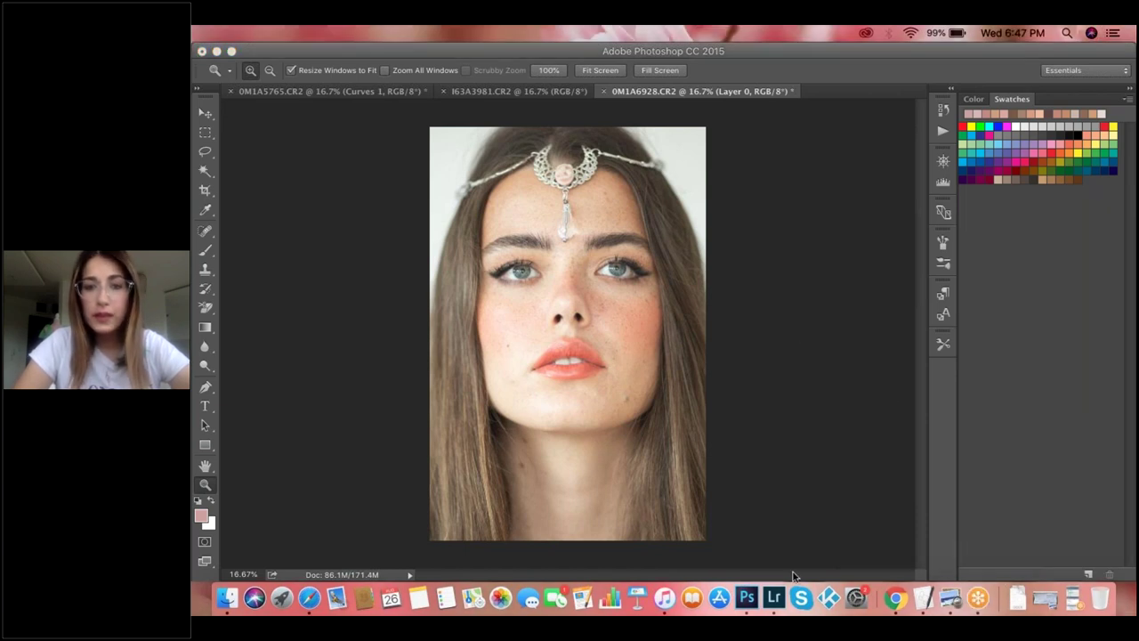